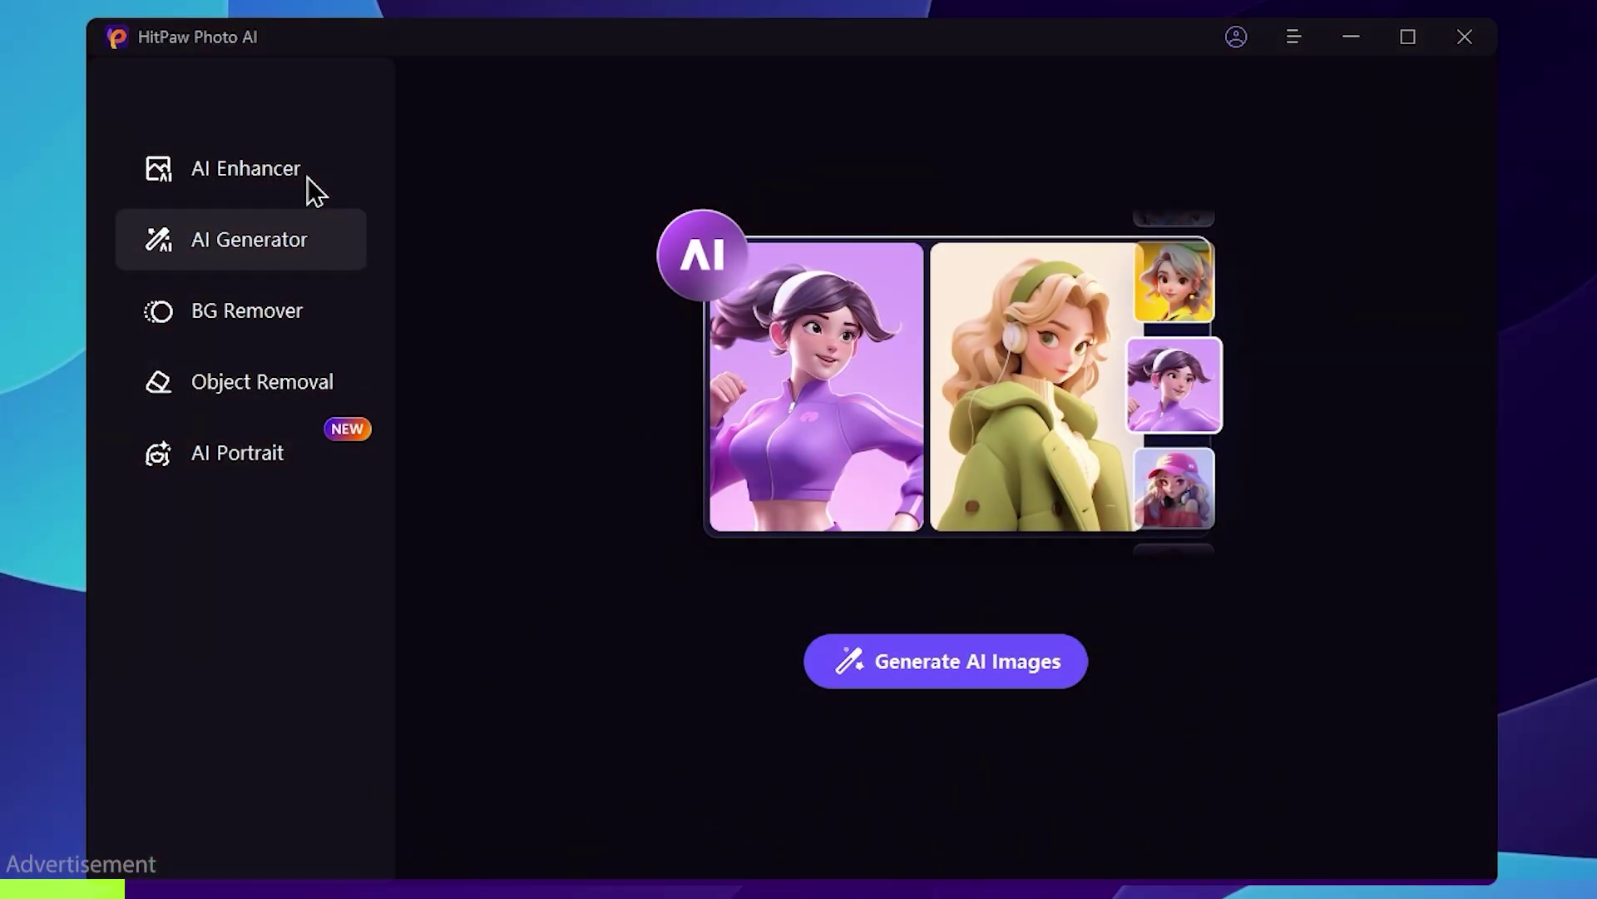
Step: Open the AI Enhancer and load pexels-kate-photo-1028927.jpg from the Ai Enhance folder into it
{"action": "left_click", "coordinate": [308, 179]}
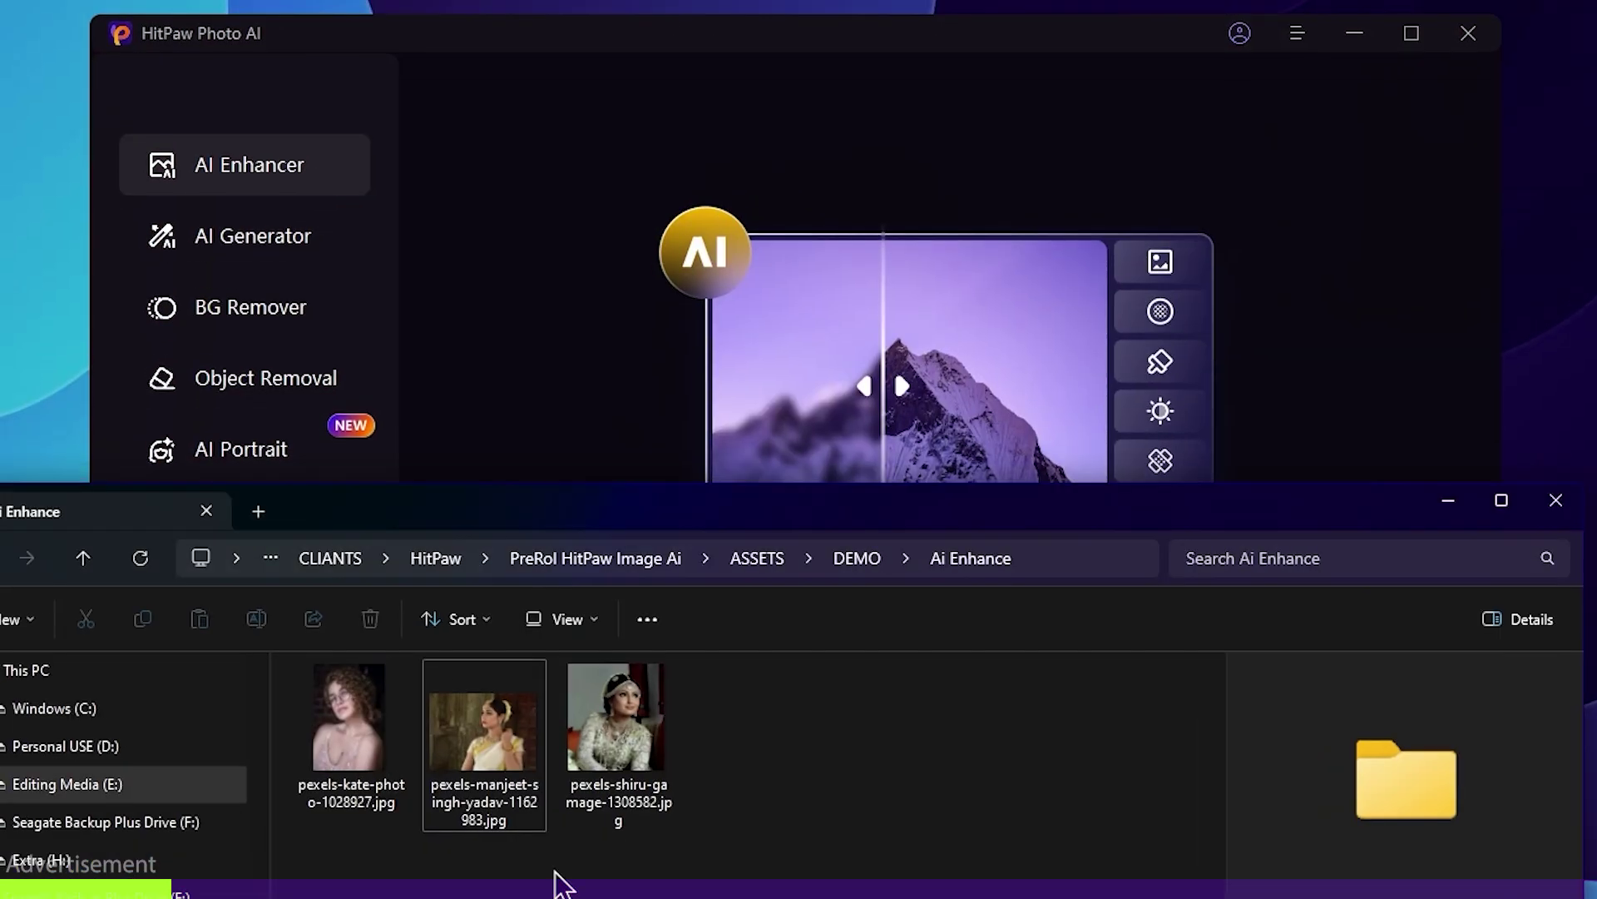
{"action": "left_click_drag", "start_coordinate": [348, 715], "coordinate": [836, 410]}
{"action": "left_click", "coordinate": [1539, 695]}
{"action": "left_click", "coordinate": [1448, 500]}
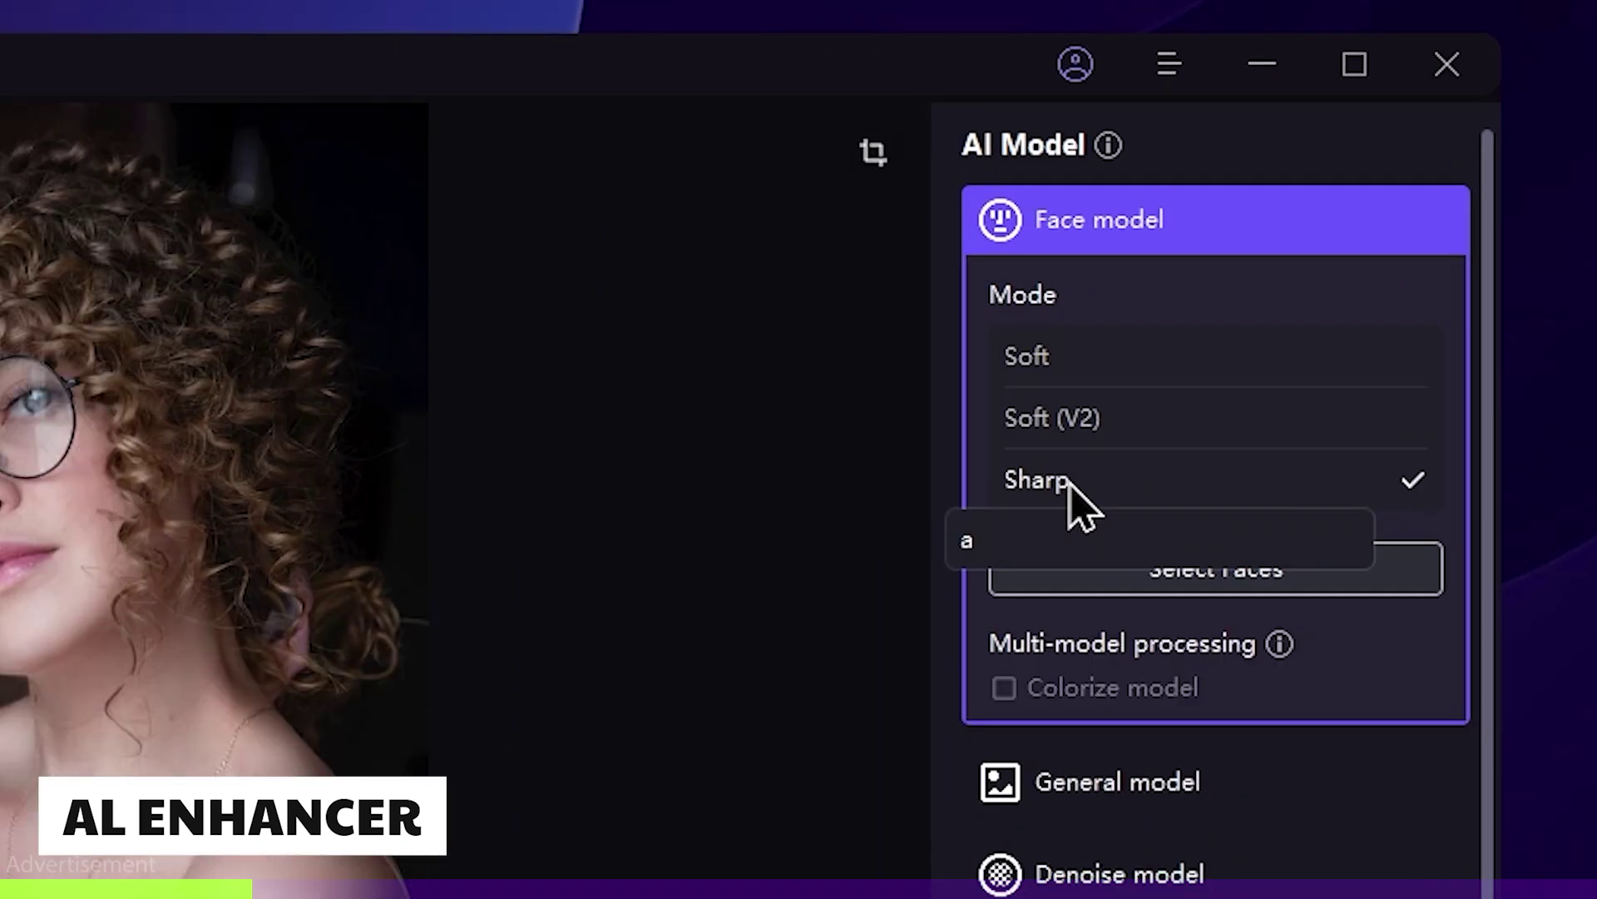
Step: Enhance the portrait with the Sharp face model at 800% resolution and compare the original and enhanced face up close
{"action": "scroll", "coordinate": [1073, 499], "scroll_direction": "down", "scroll_amount": 3}
{"action": "left_click", "coordinate": [1273, 527]}
{"action": "left_click", "coordinate": [1181, 388]}
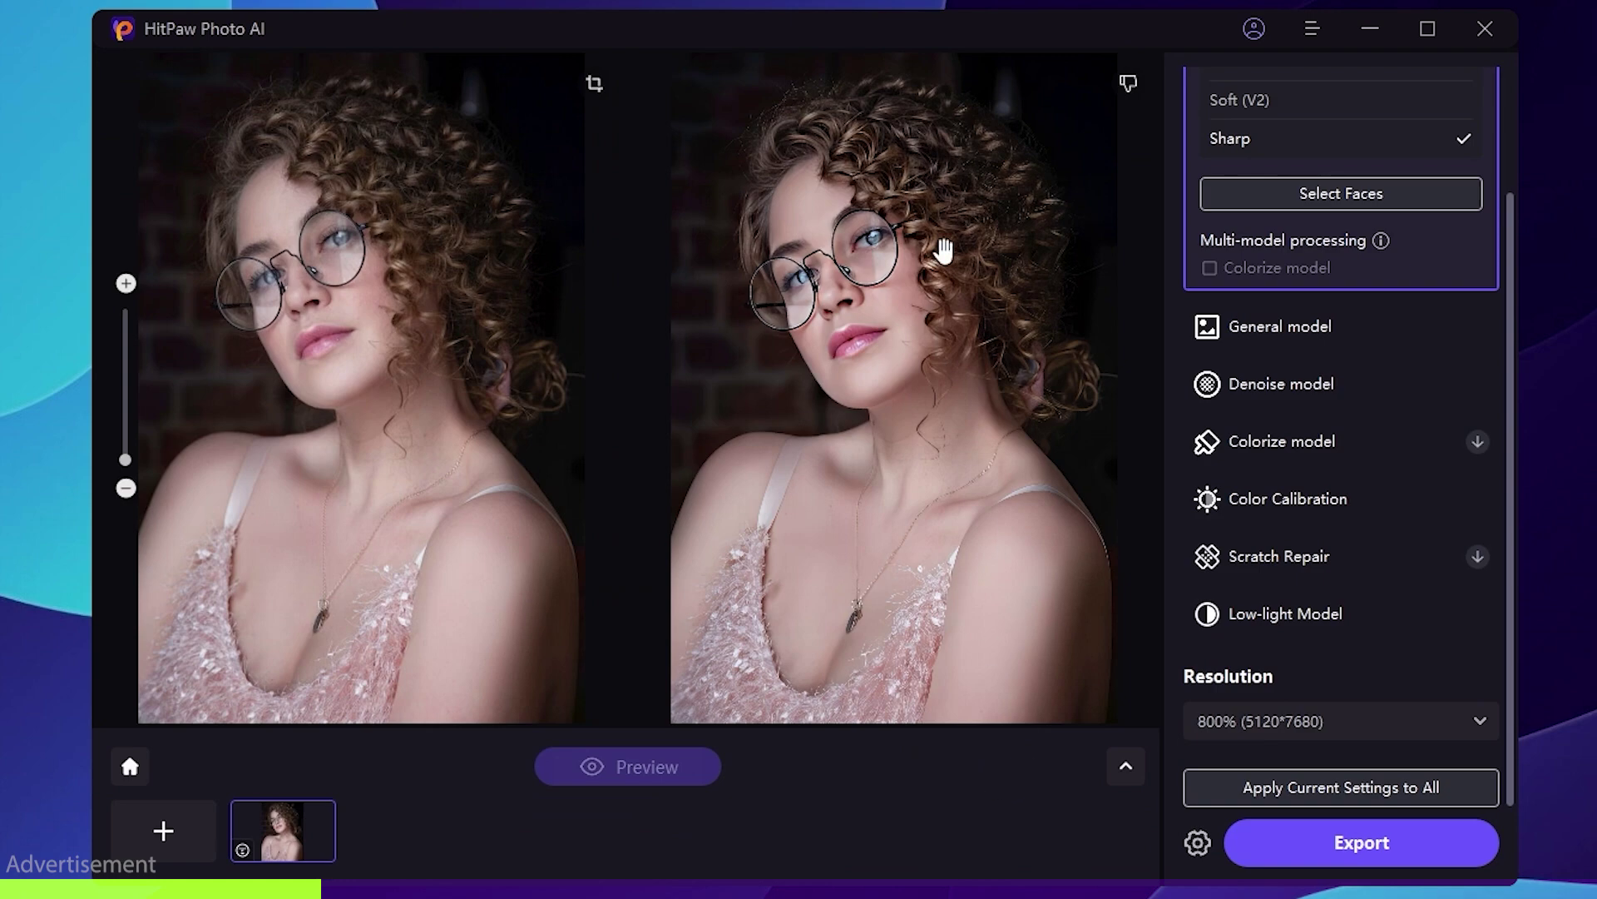
{"action": "scroll", "coordinate": [865, 297], "scroll_direction": "up", "scroll_amount": 5}
{"action": "left_click_drag", "start_coordinate": [874, 297], "coordinate": [1008, 438]}
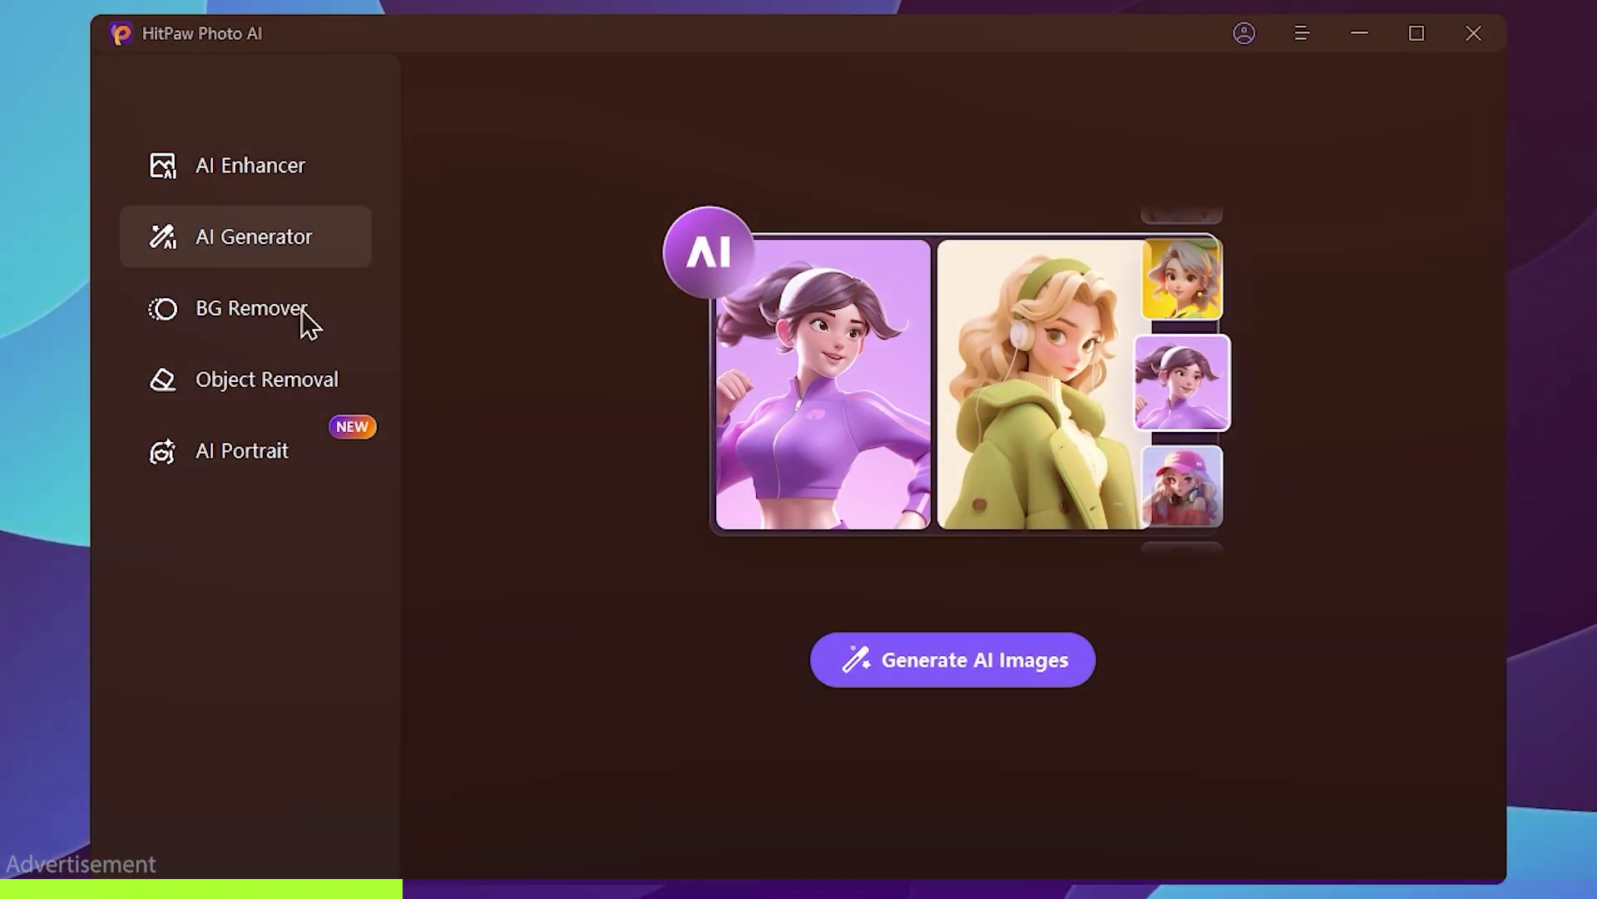
Step: Open the BG Remover and import 222233.jpg and the Premiere New Update Beta 24.3 thumbnail for background removal
{"action": "left_click", "coordinate": [303, 314]}
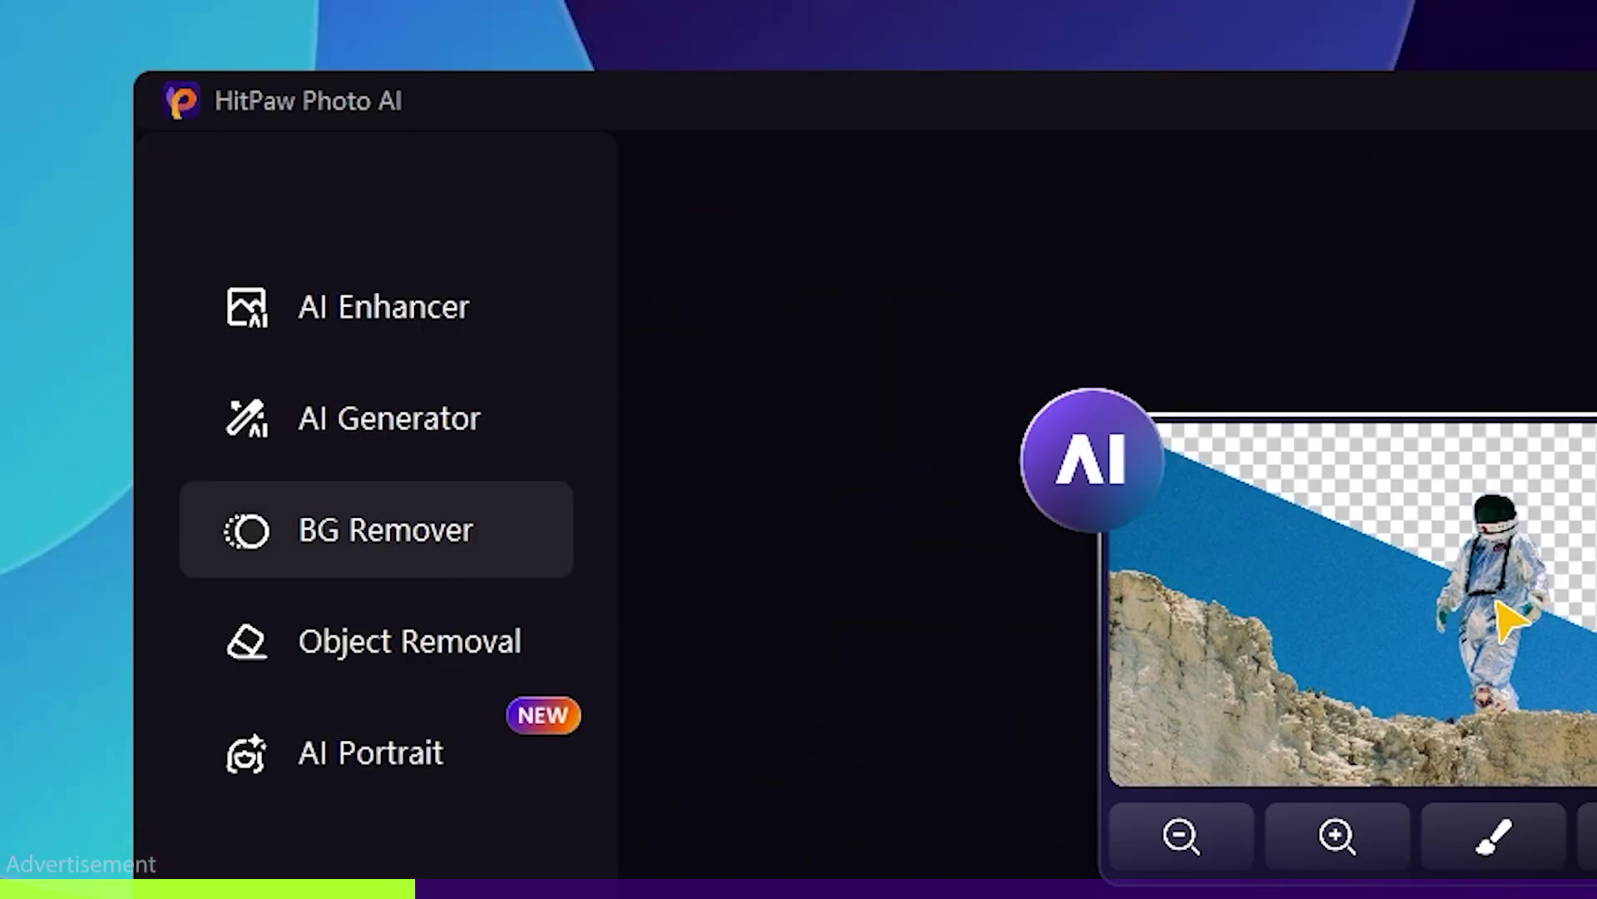
{"action": "left_click", "coordinate": [919, 669]}
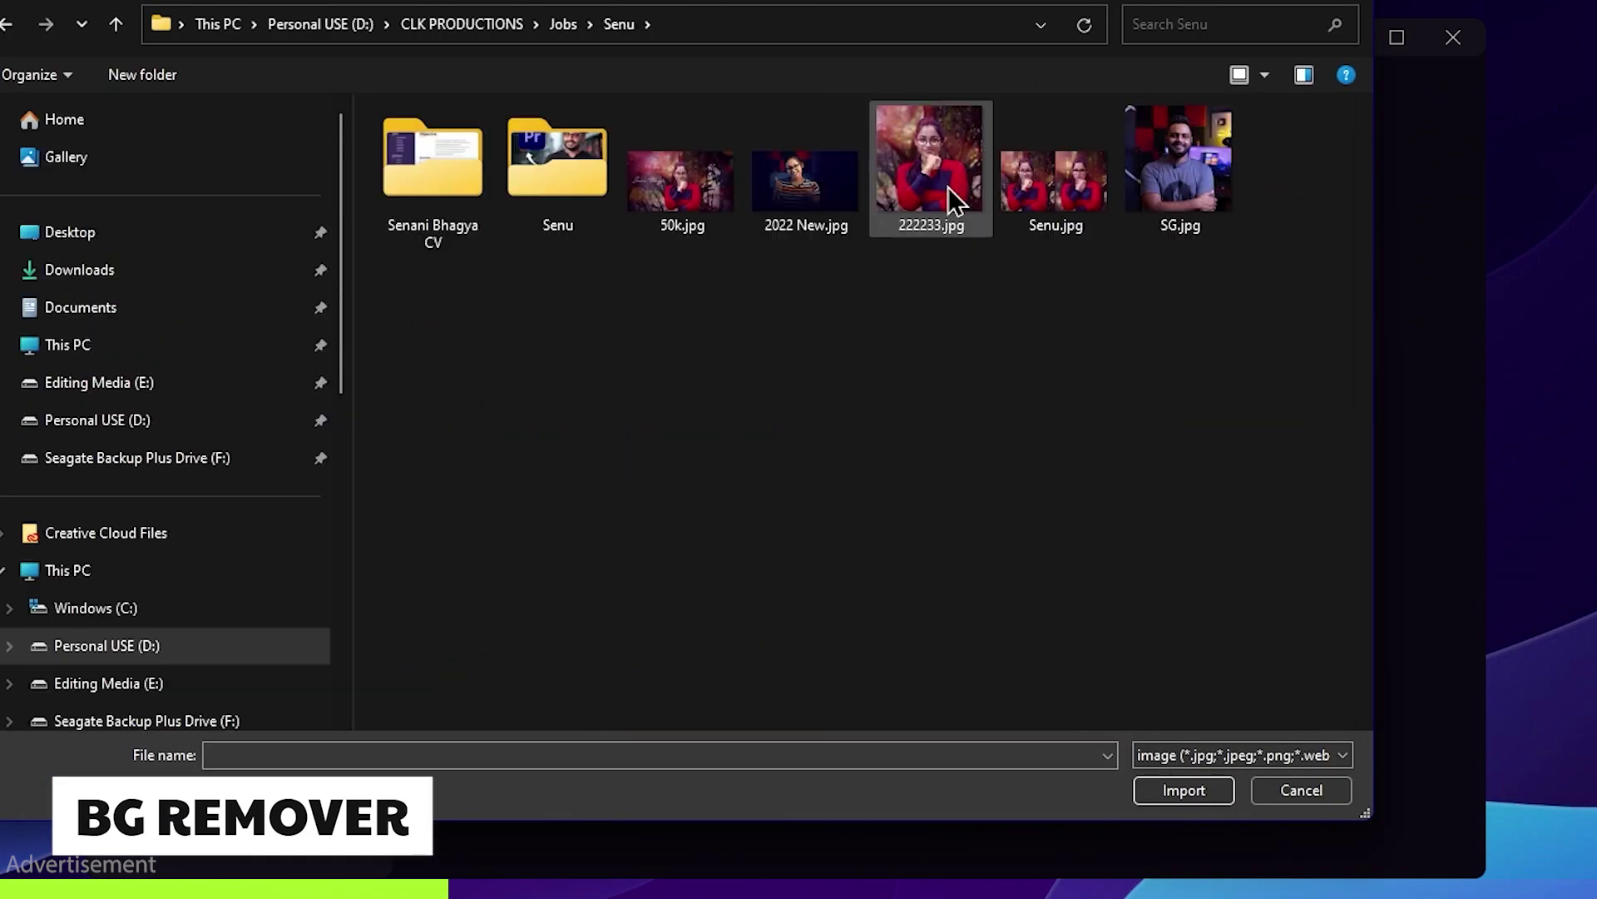
{"action": "double_click", "coordinate": [926, 161]}
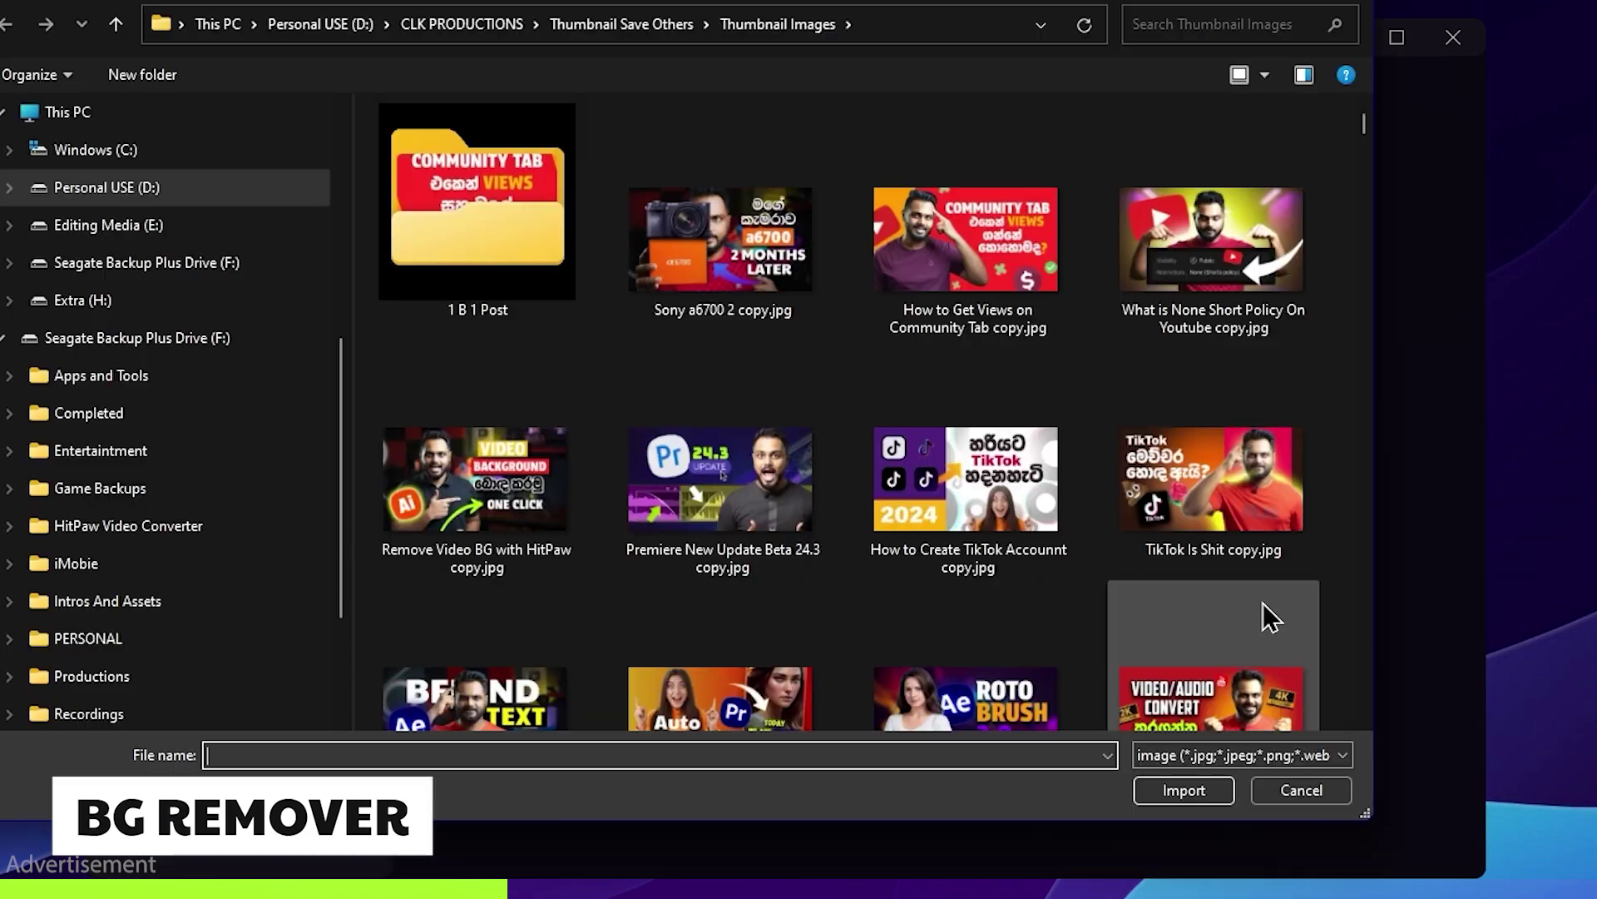
{"action": "double_click", "coordinate": [761, 521]}
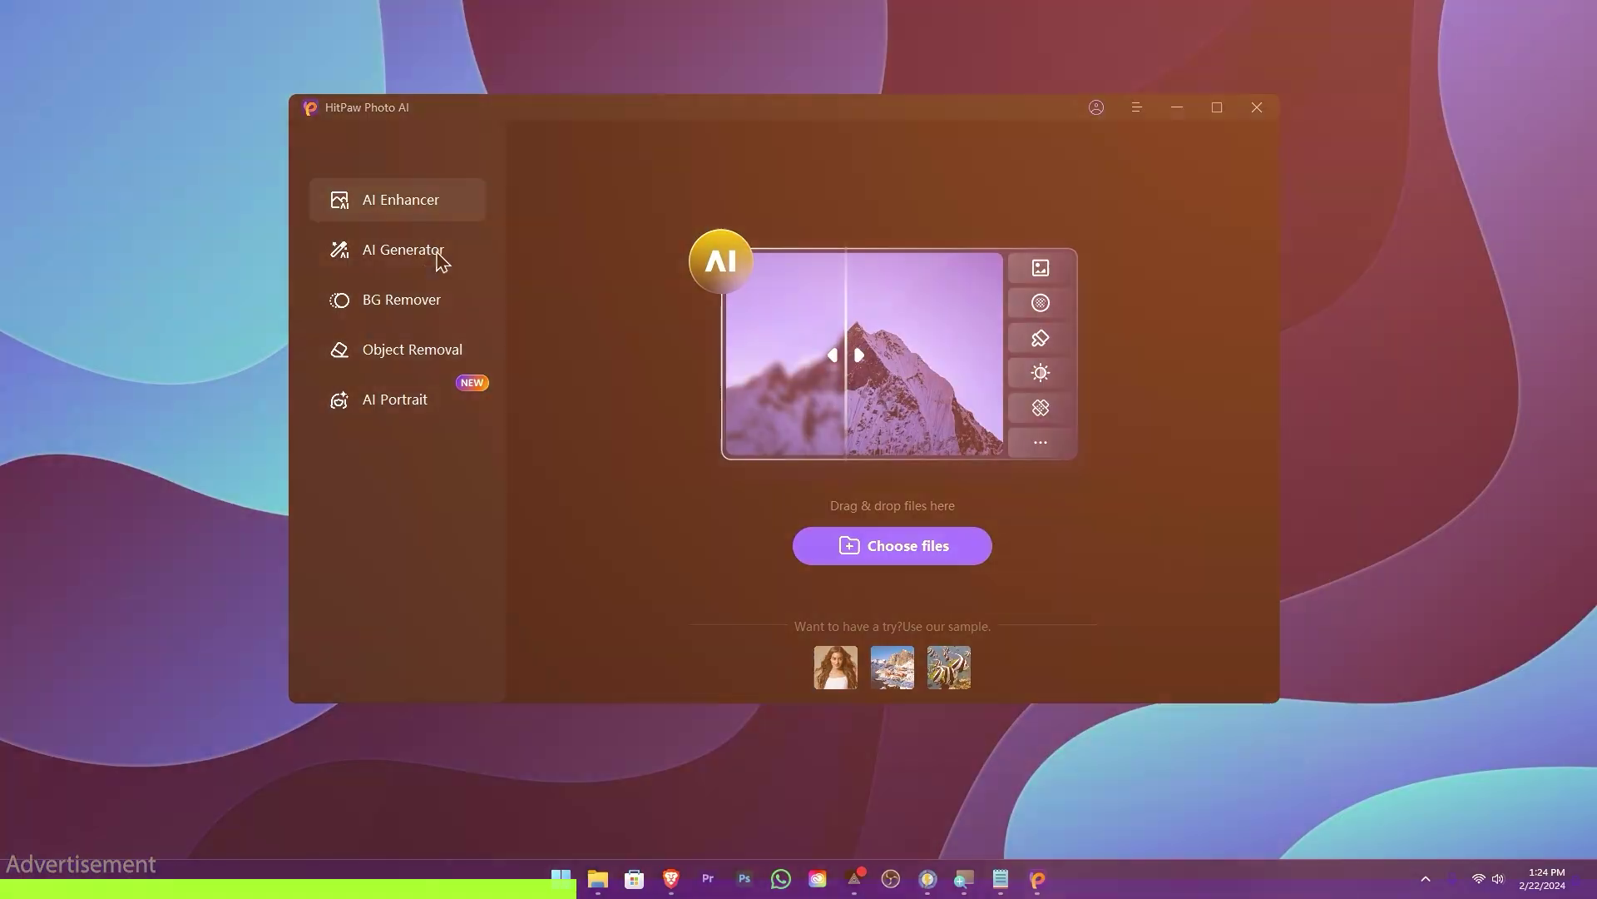
Step: Generate 16:9 images with the AI Generator from a pasted text prompt and open the first result
{"action": "left_click", "coordinate": [439, 256]}
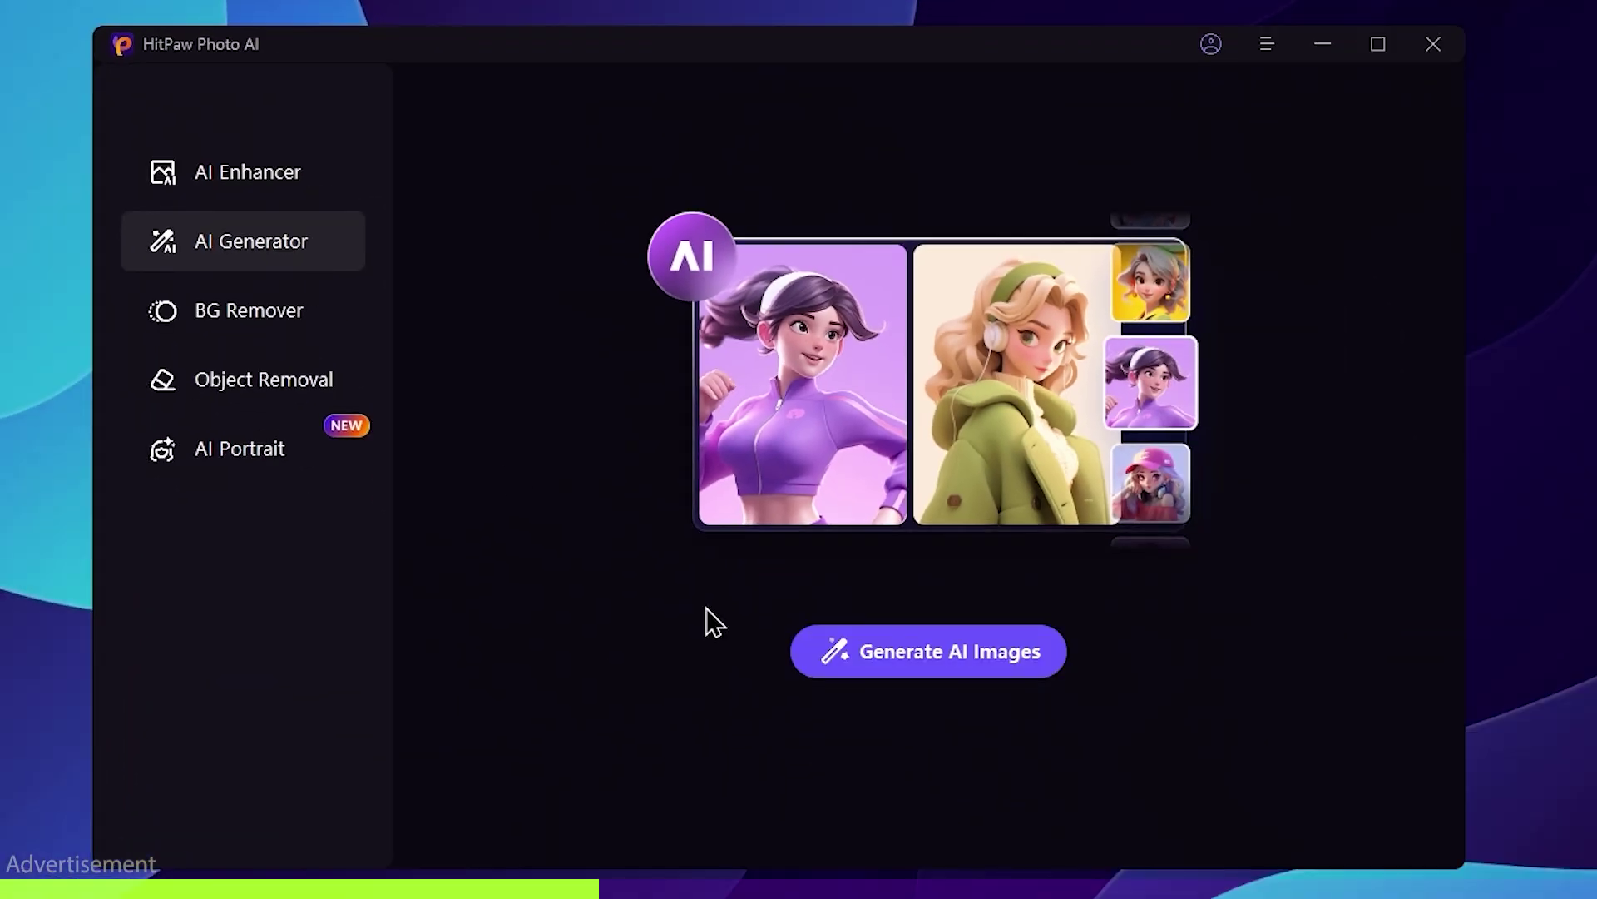
{"action": "left_click", "coordinate": [922, 654]}
{"action": "key", "text": "ctrl+v"}
{"action": "left_click", "coordinate": [1268, 313]}
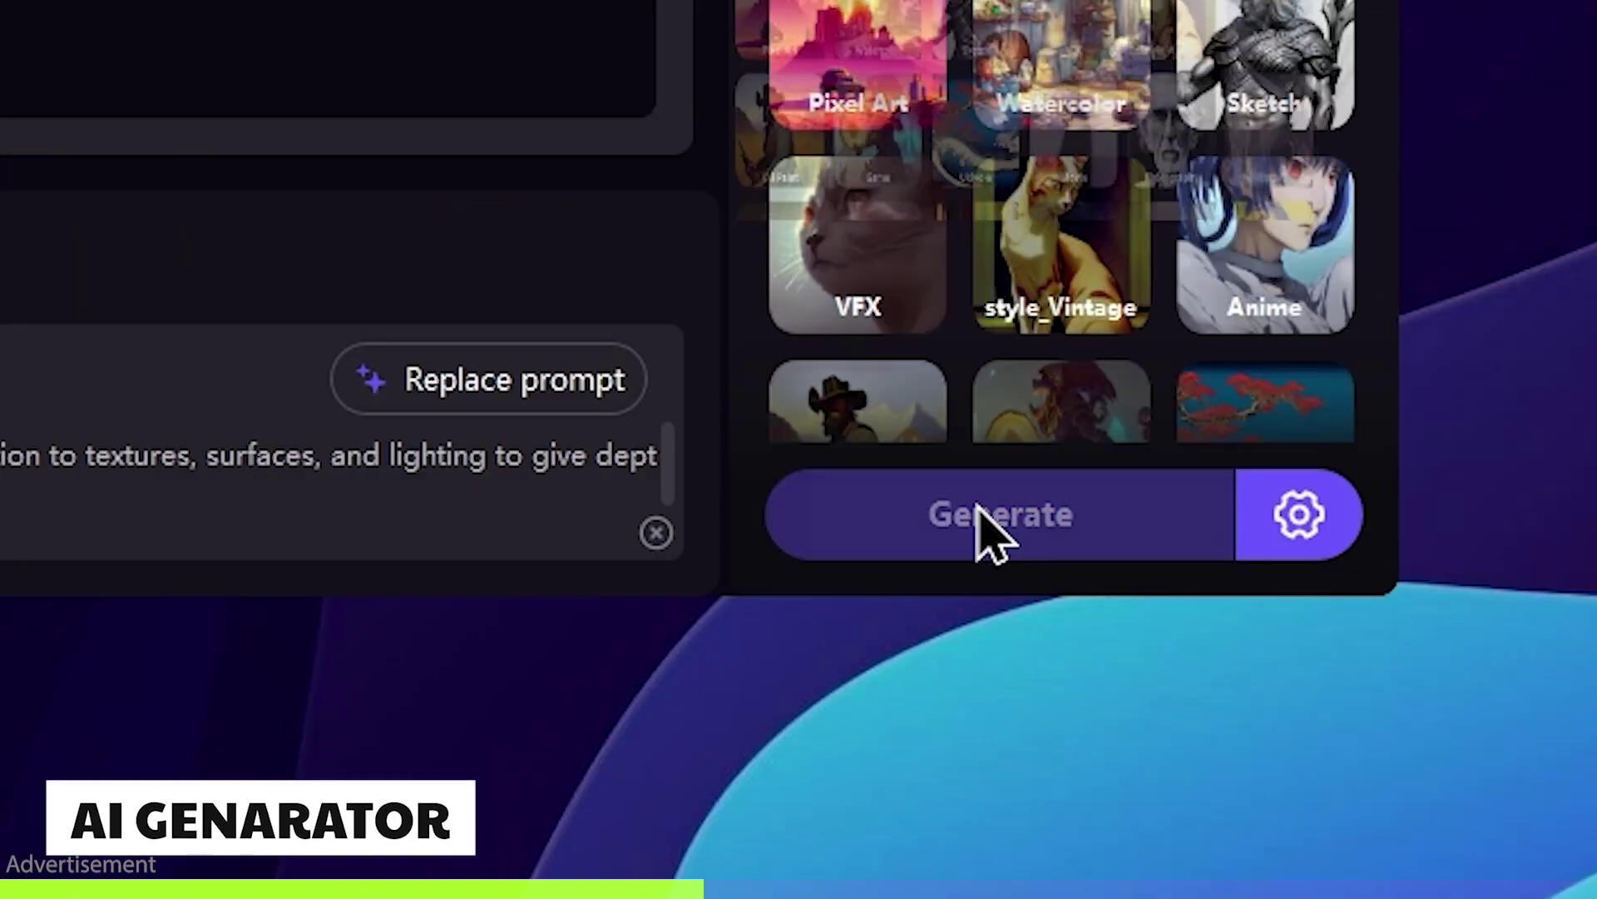
{"action": "left_click", "coordinate": [981, 527]}
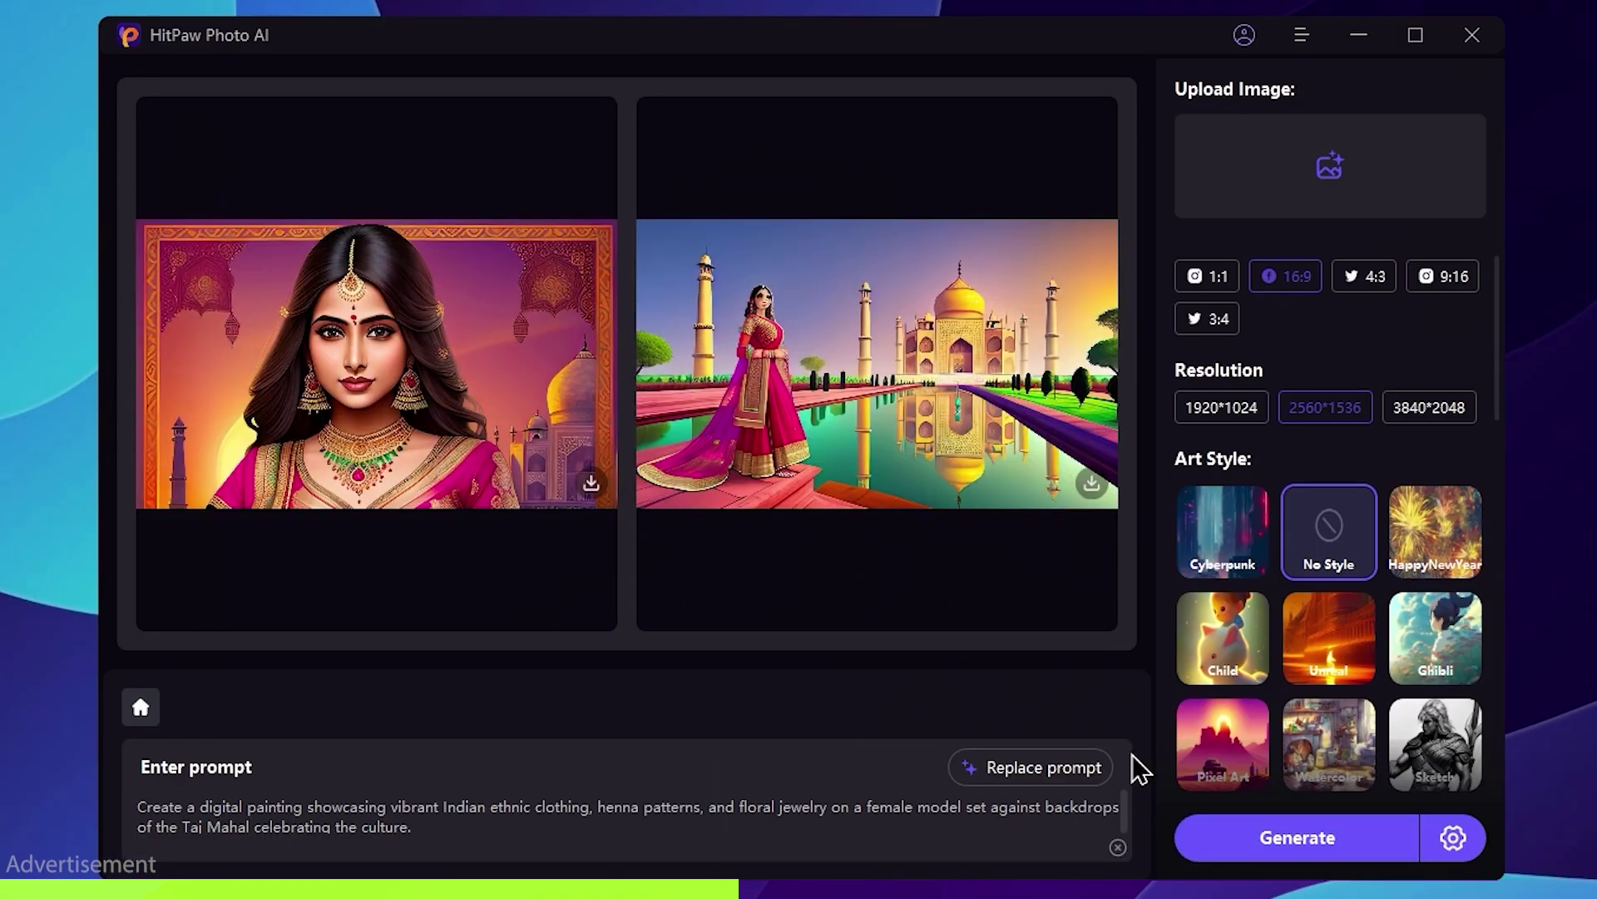
{"action": "left_click", "coordinate": [389, 312]}
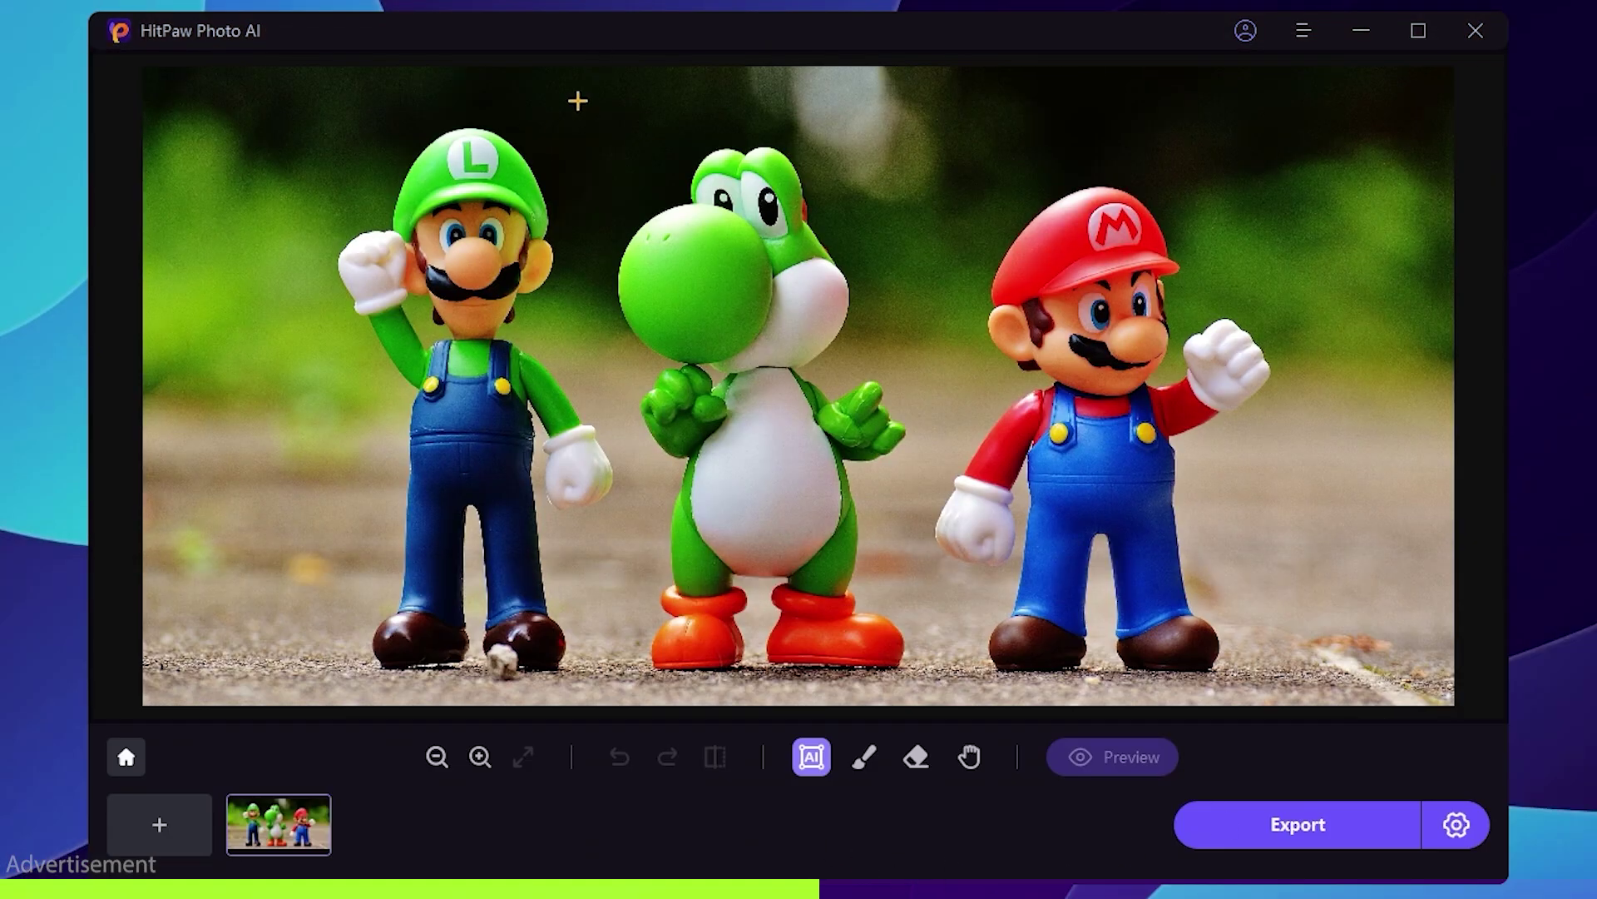
Step: Remove the middle figure from the toy photo and the woman in the blue checked dress from the group photo
{"action": "left_click_drag", "start_coordinate": [579, 101], "coordinate": [920, 688]}
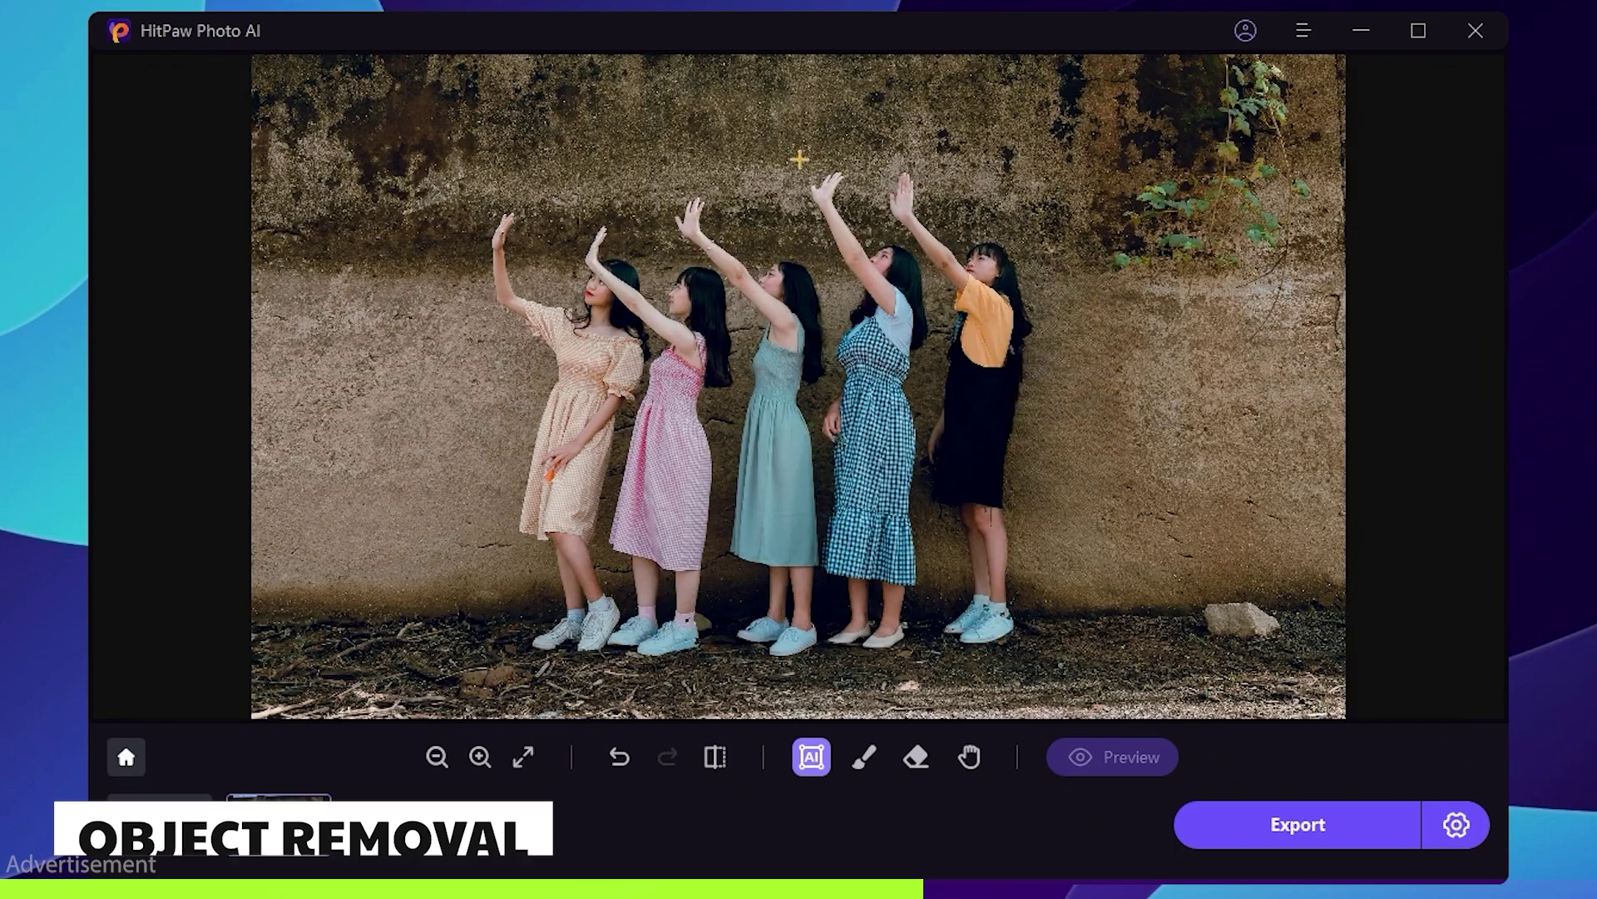
{"action": "left_click_drag", "start_coordinate": [803, 160], "coordinate": [933, 678]}
{"action": "left_click", "coordinate": [1112, 775]}
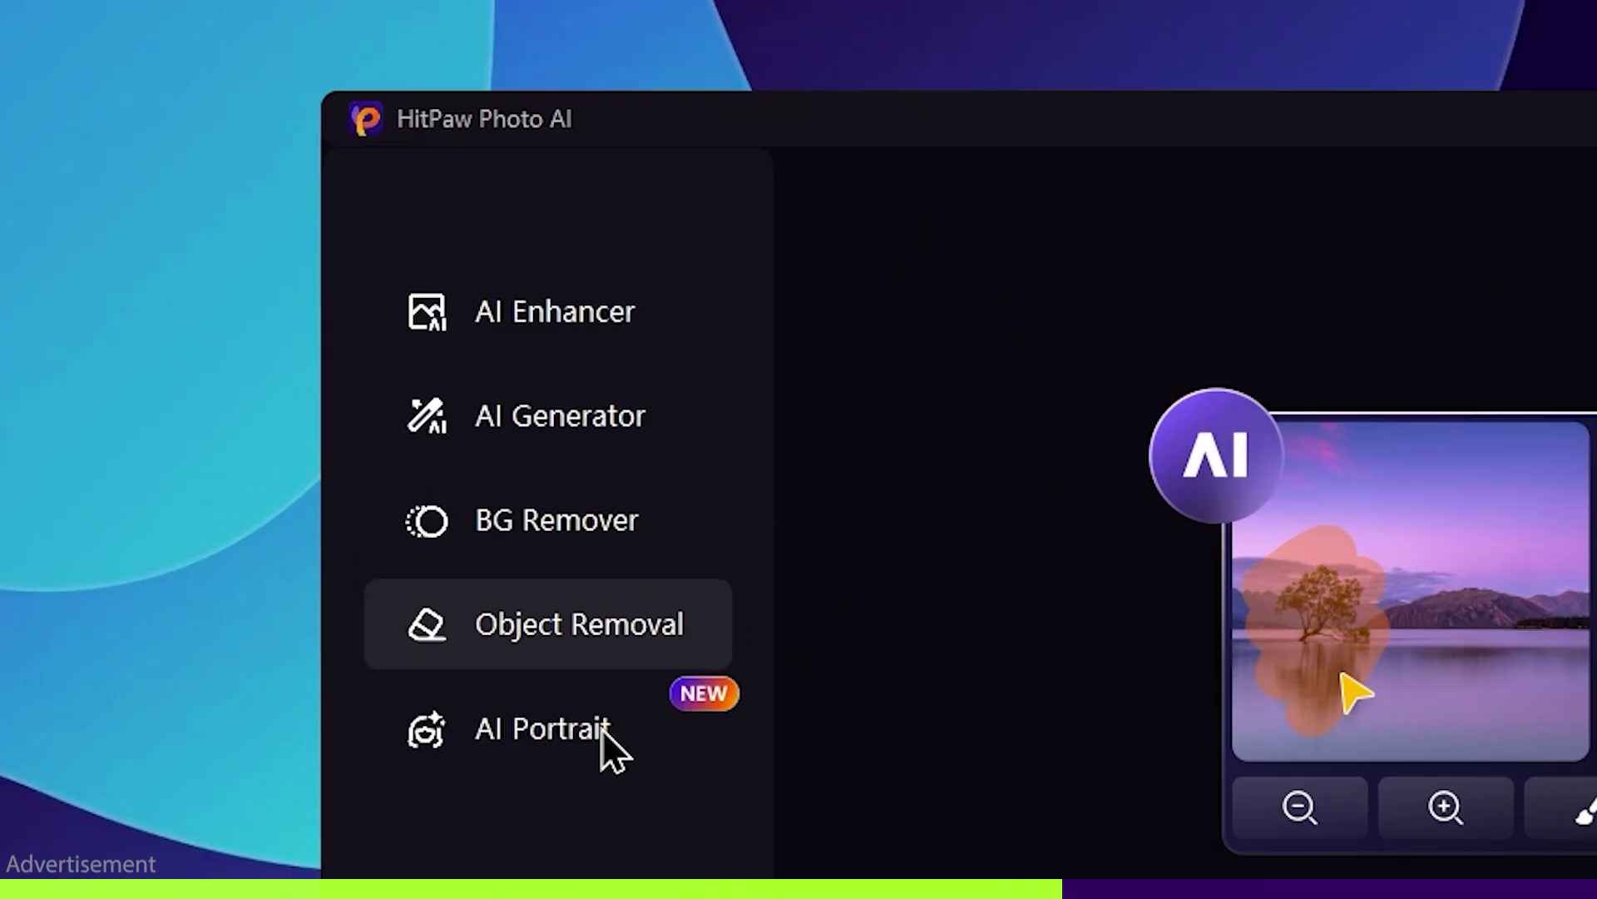
Step: Add a new persona with three uploaded photos in AI Portrait and generate its portrait
{"action": "left_click", "coordinate": [437, 450]}
{"action": "left_click", "coordinate": [947, 680]}
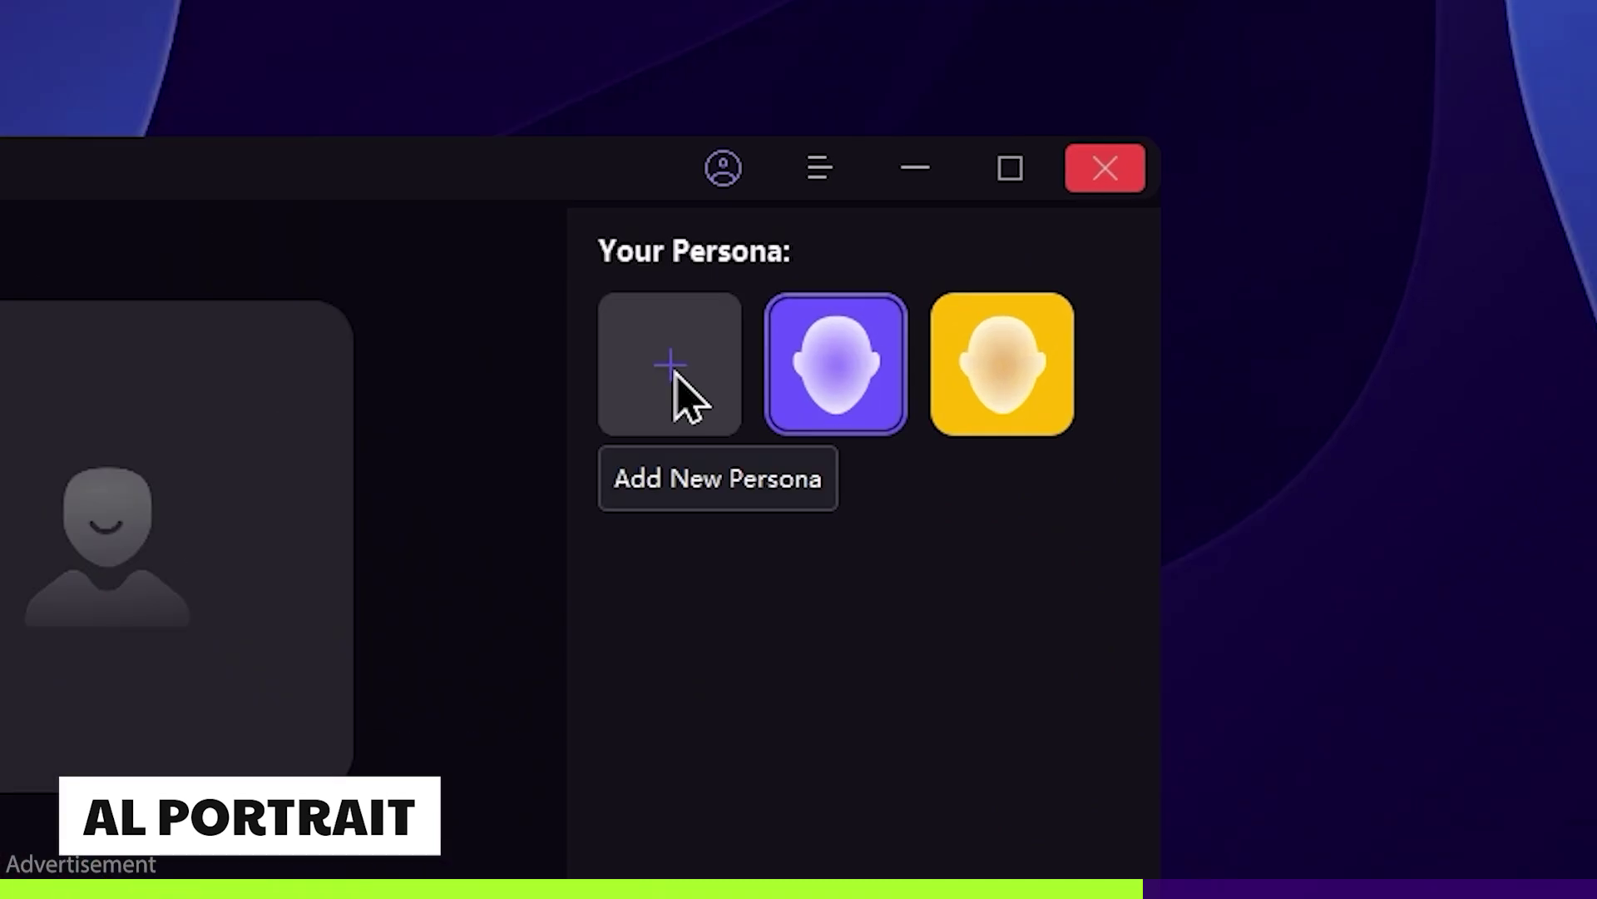
{"action": "left_click", "coordinate": [689, 399]}
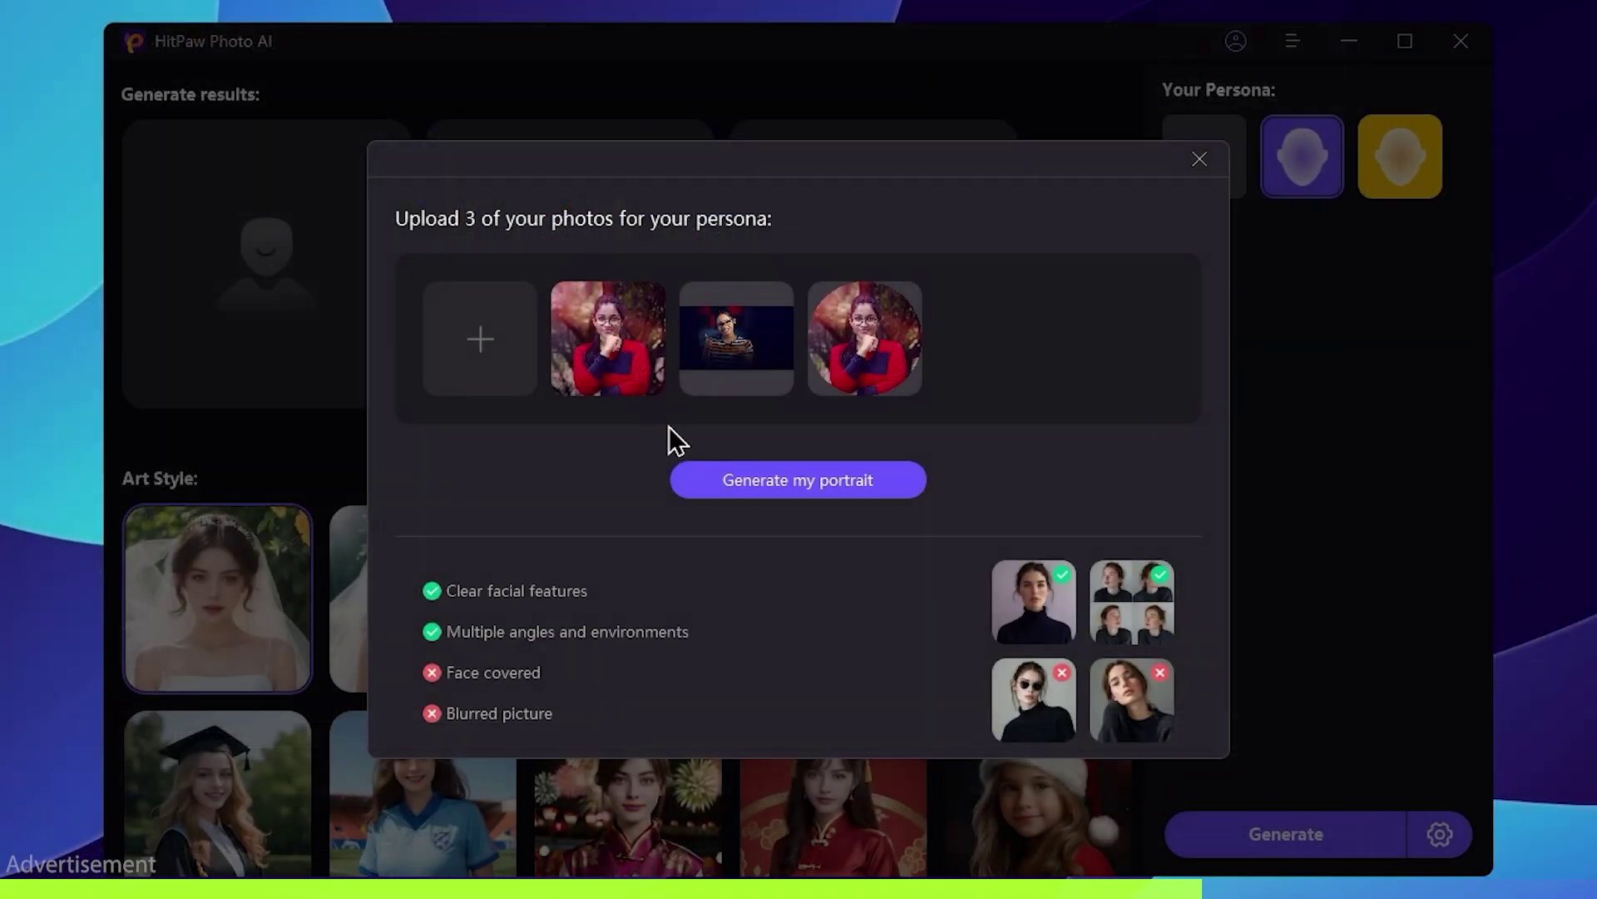
{"action": "left_click", "coordinate": [740, 481]}
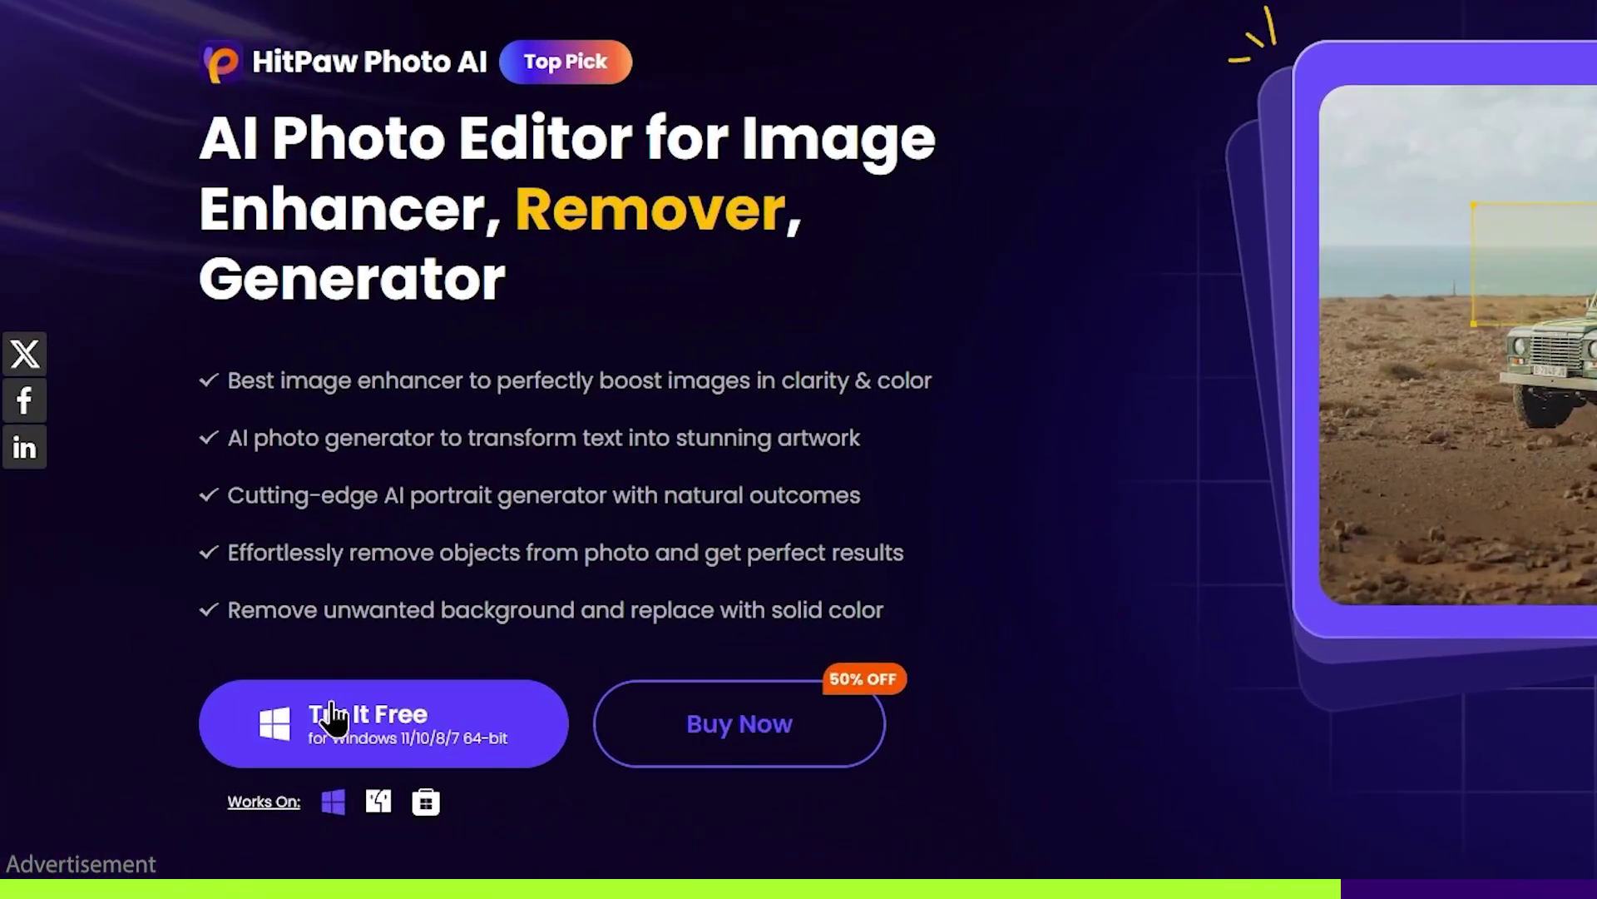
Step: Start the free Windows download from the HitPaw Photo AI web page
{"action": "left_click", "coordinate": [474, 753]}
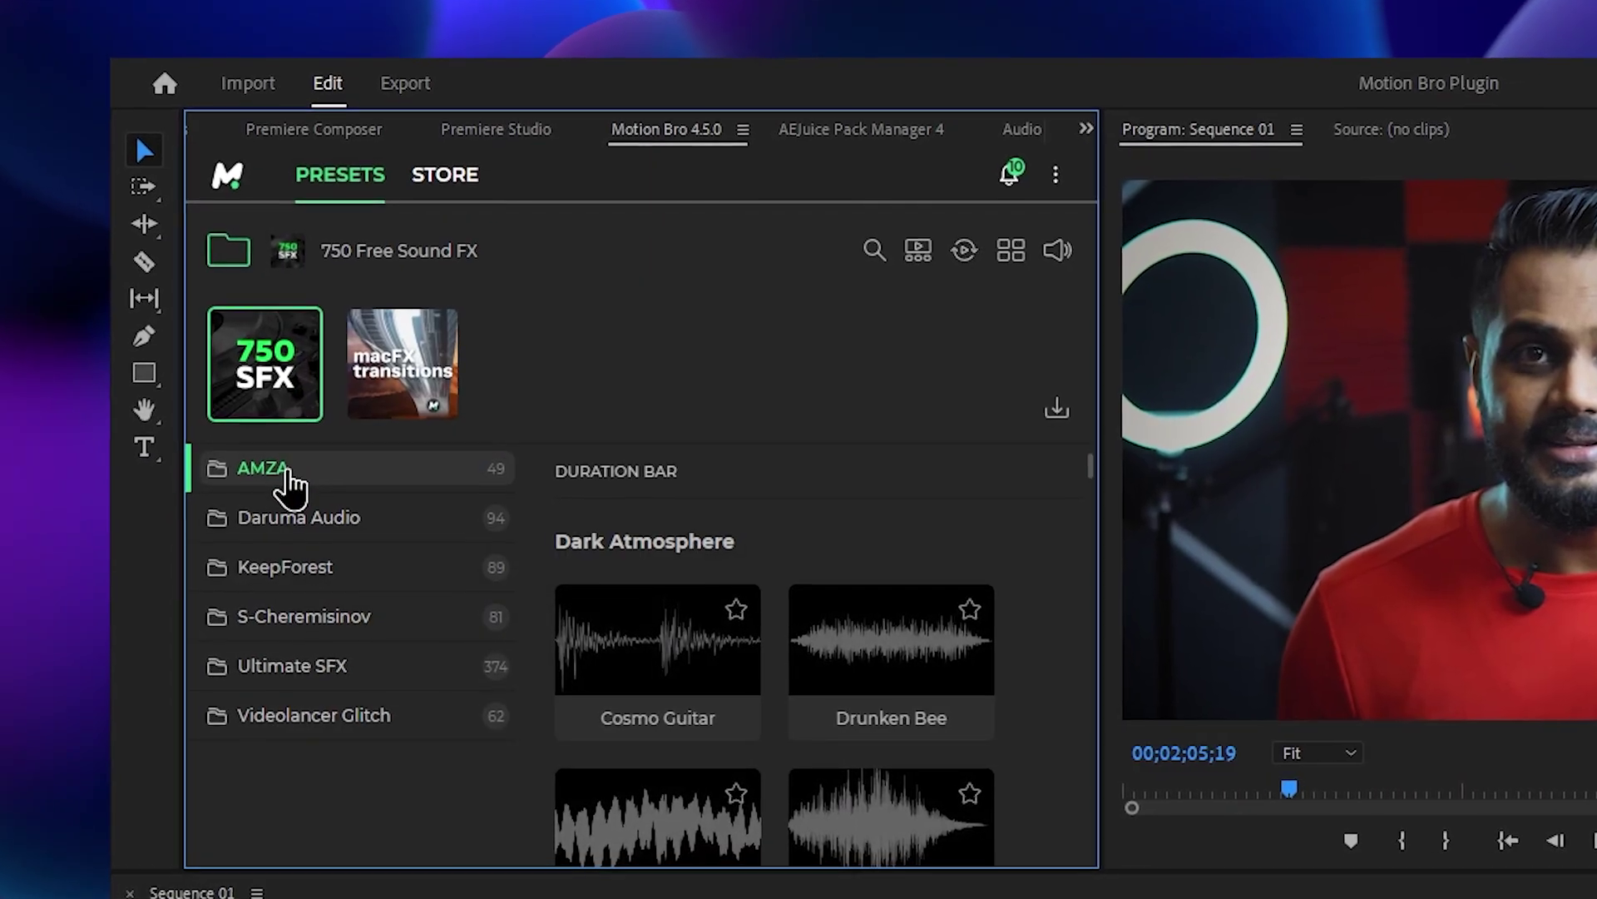
Step: Switch to Motion Bro in Premiere Pro and browse the AMZA Dark Atmosphere and Dark FX sounds of the 750 SFX pack
{"action": "left_click", "coordinate": [287, 474]}
{"action": "left_click", "coordinate": [299, 518]}
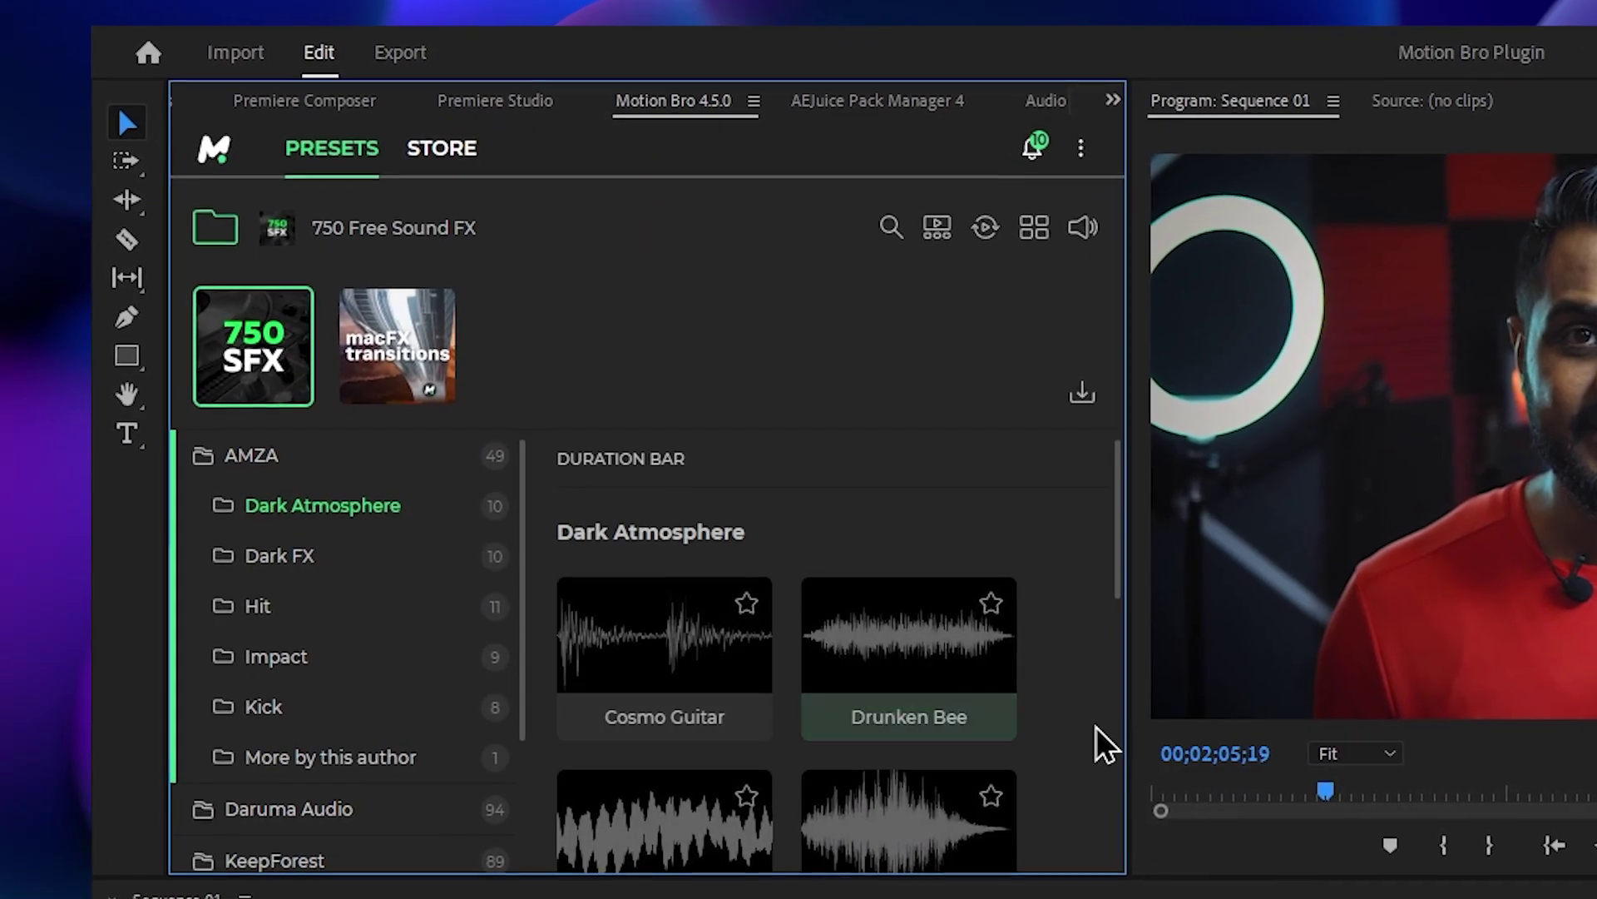
{"action": "scroll", "coordinate": [1103, 745], "scroll_direction": "down", "scroll_amount": 6}
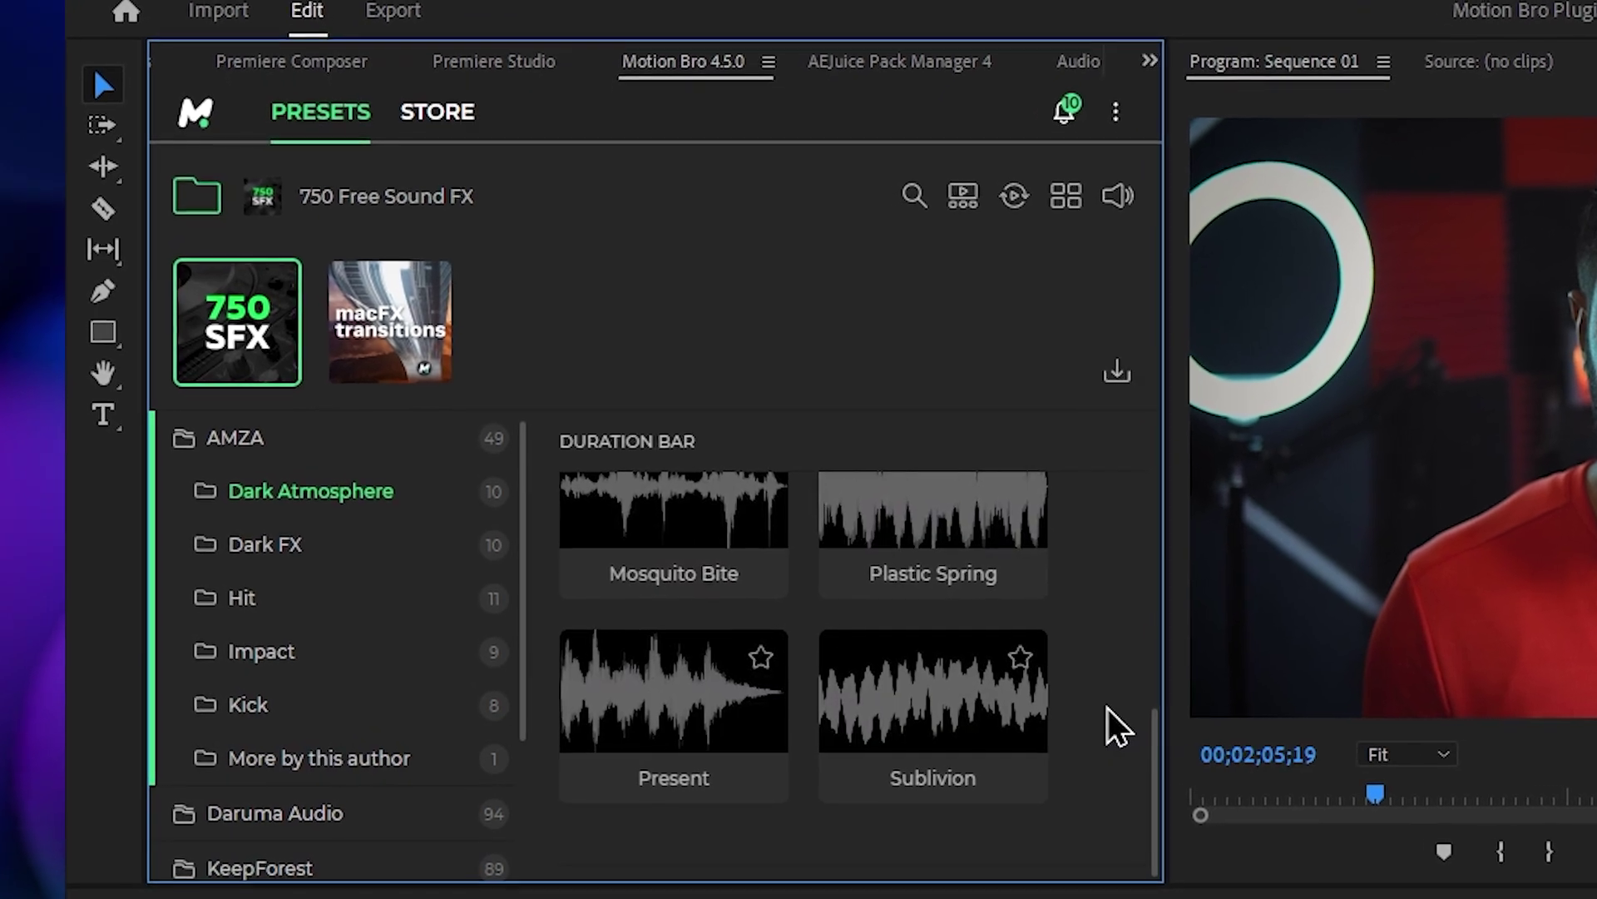
{"action": "left_click", "coordinate": [227, 546]}
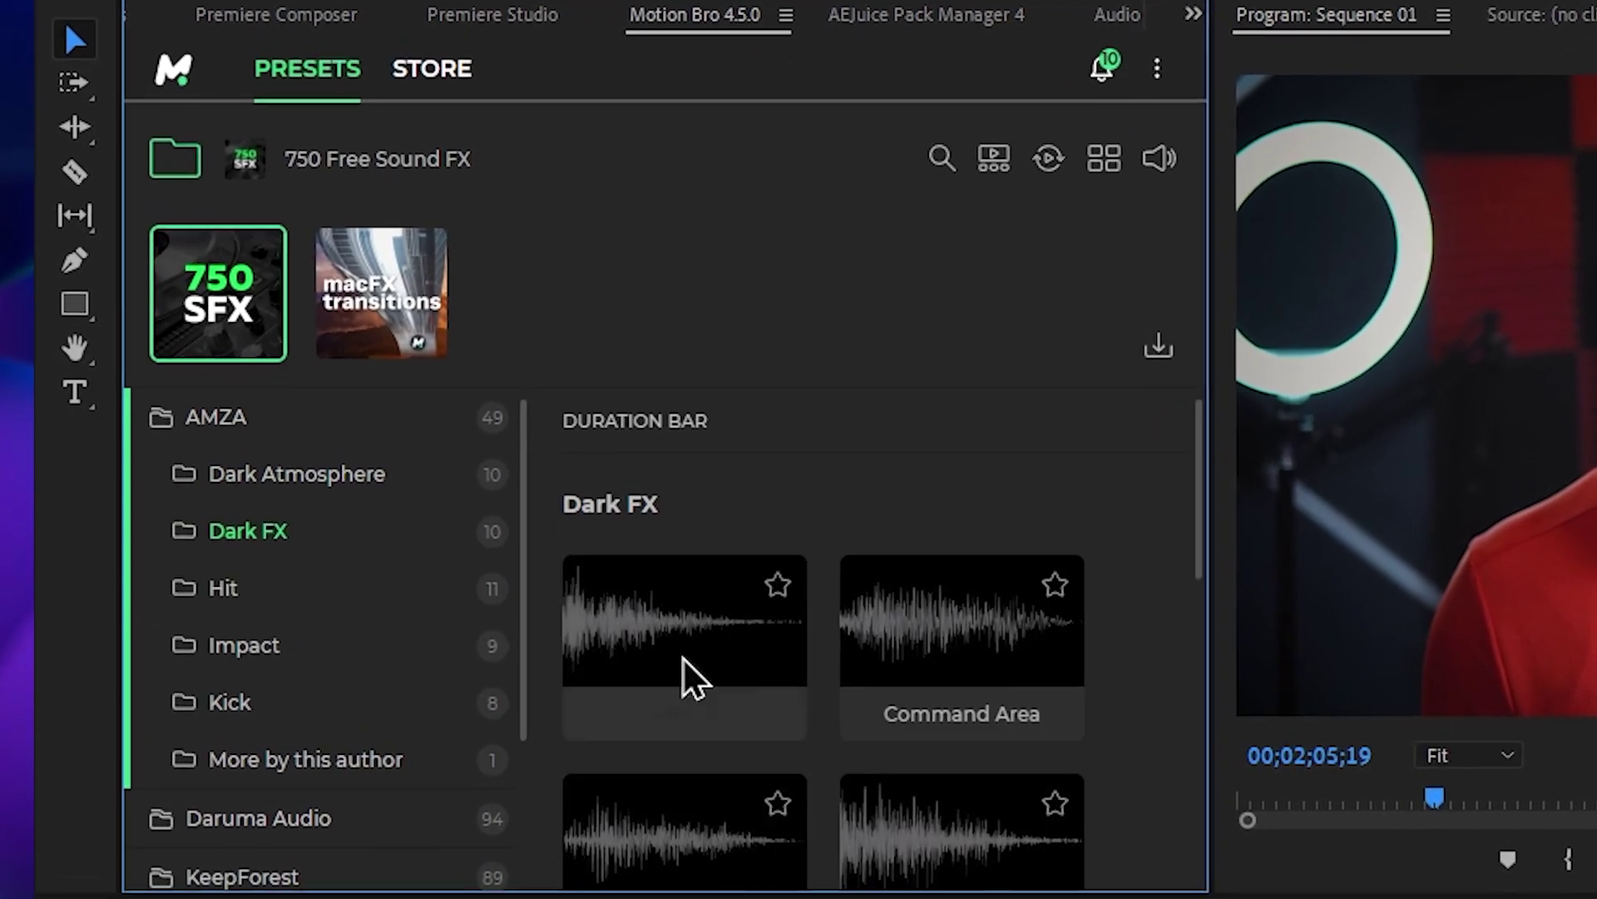
{"action": "scroll", "coordinate": [941, 677], "scroll_direction": "down", "scroll_amount": 5}
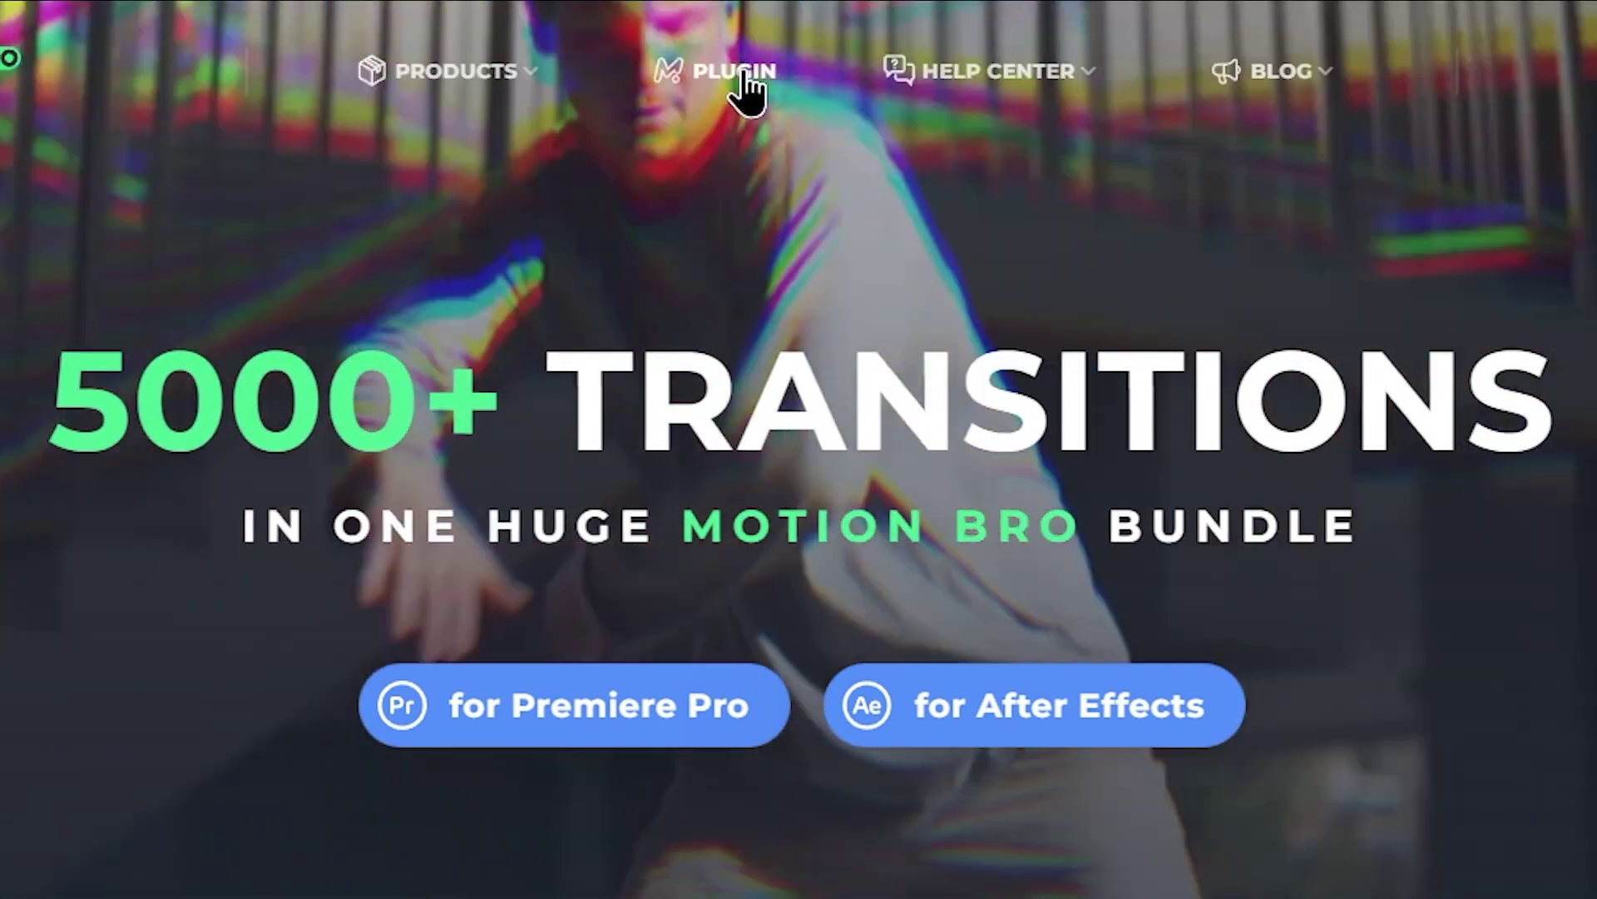
Step: Open the plugin page on the Motion Bro website, then switch to the Creative Cloud desktop app
{"action": "left_click", "coordinate": [746, 79]}
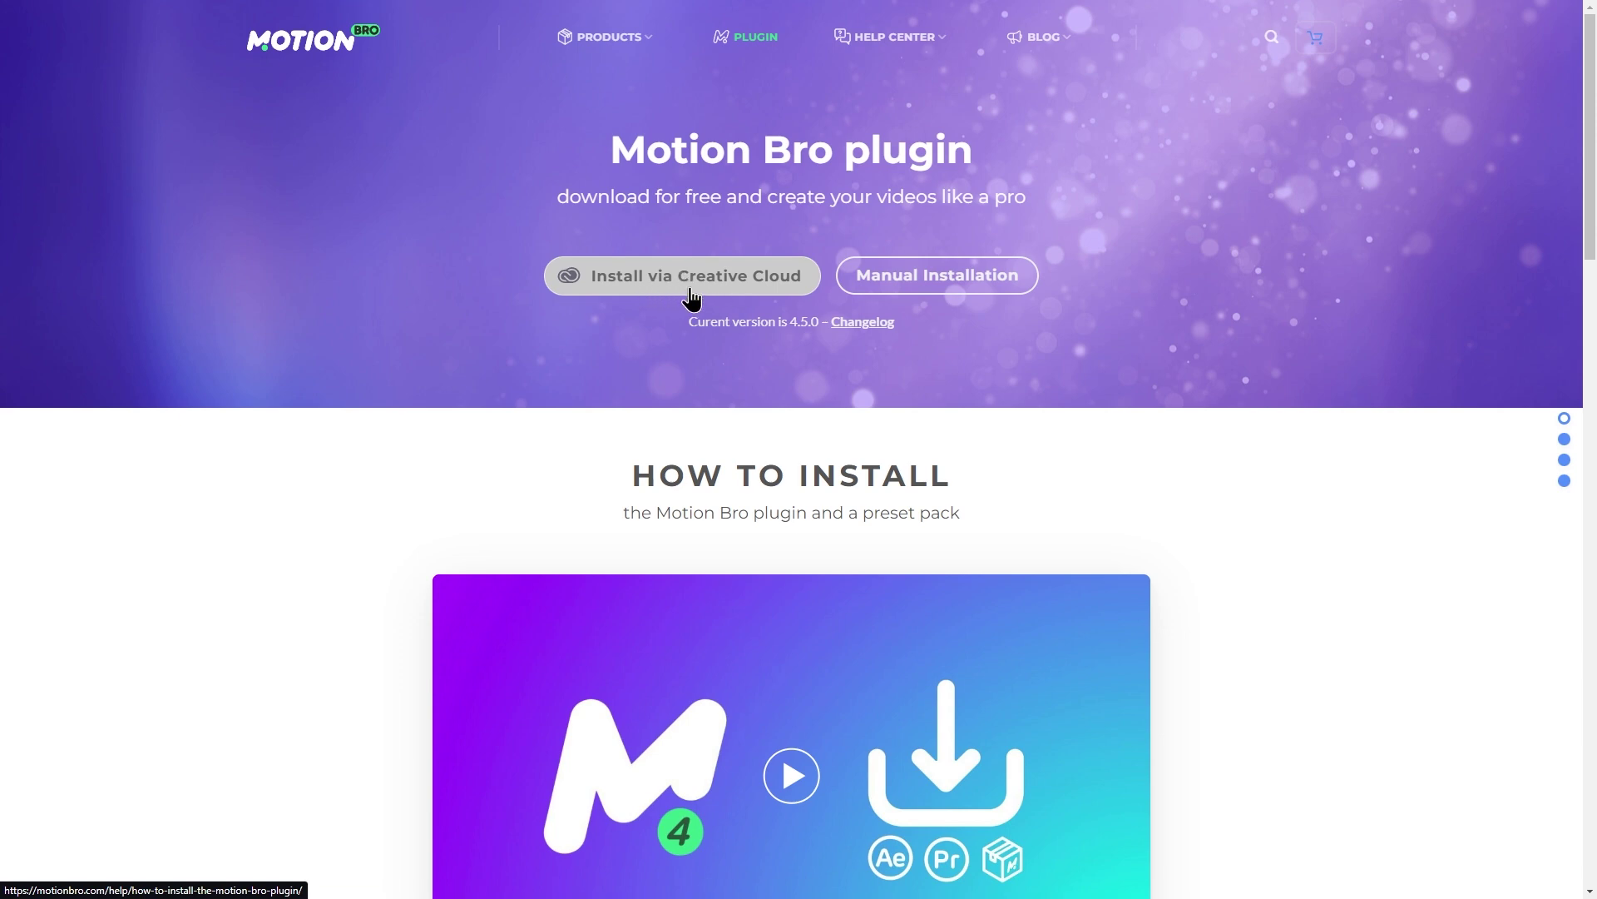
{"action": "key", "text": "super"}
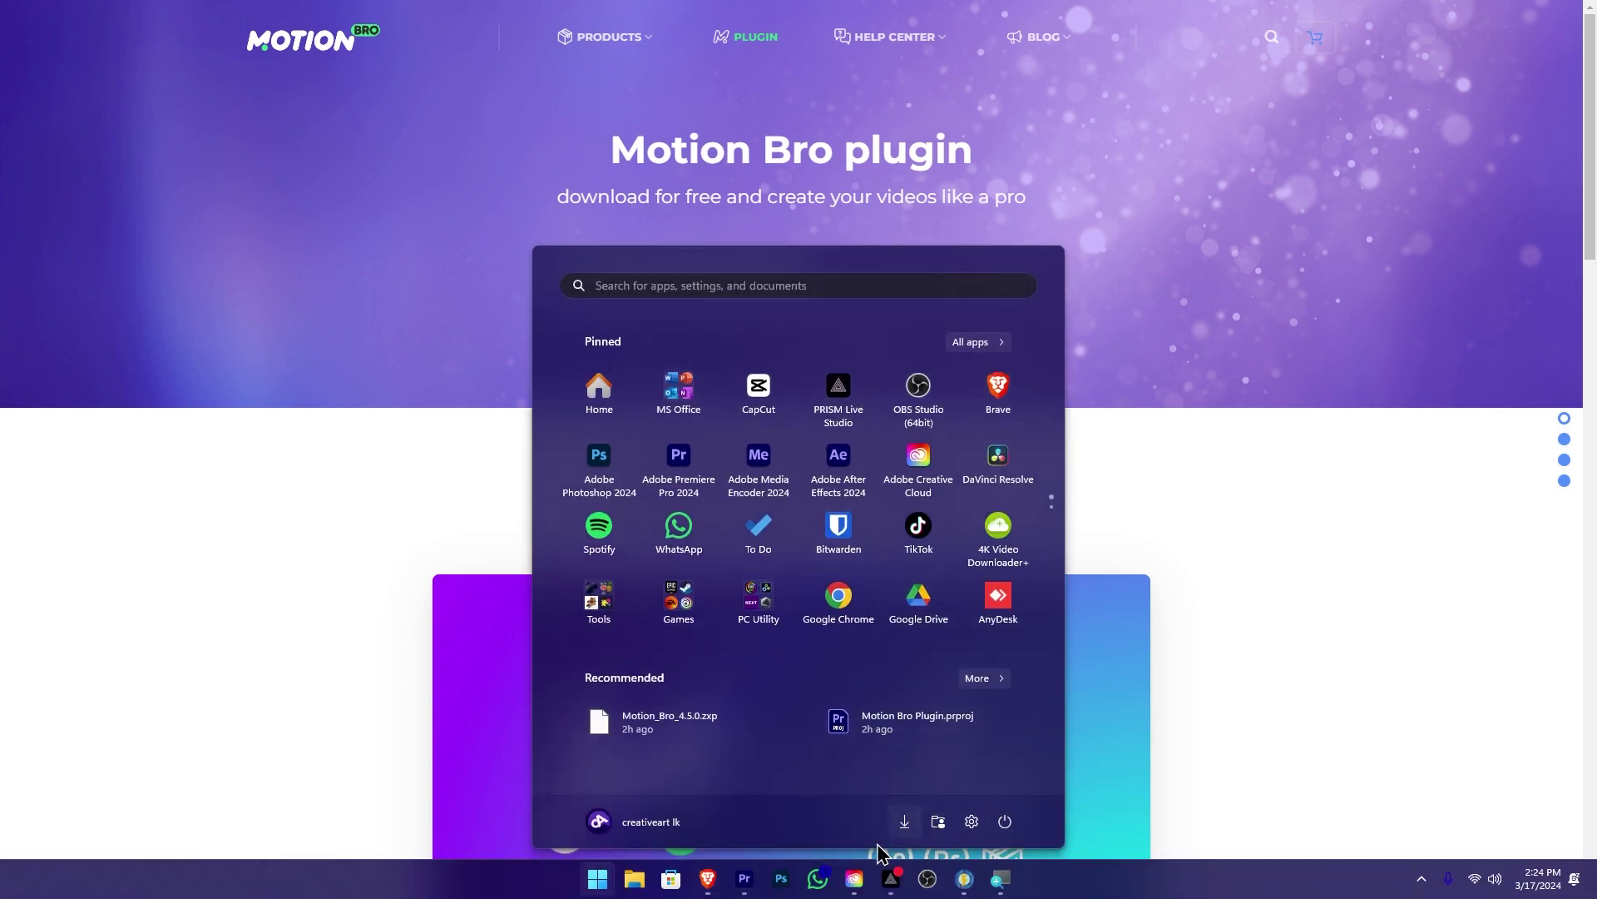
{"action": "left_click", "coordinate": [857, 880]}
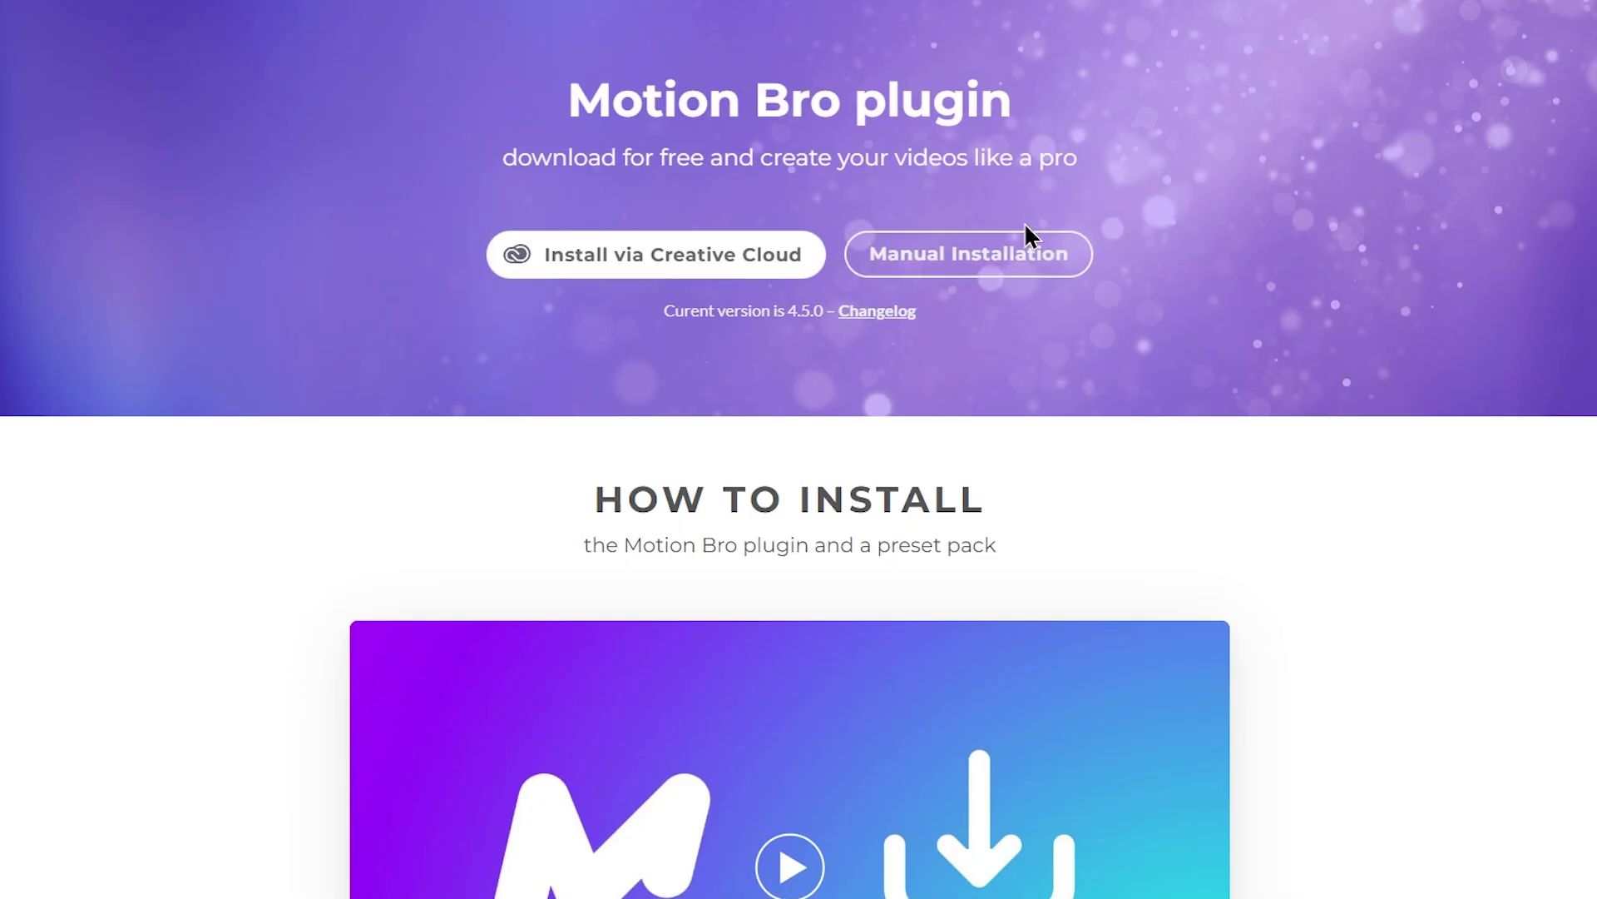
Step: Open the manual installation guide and save the plugin archive Motion_Bro_4.5.0.zip in the Motion Bro downloads folder
{"action": "left_click", "coordinate": [1016, 274]}
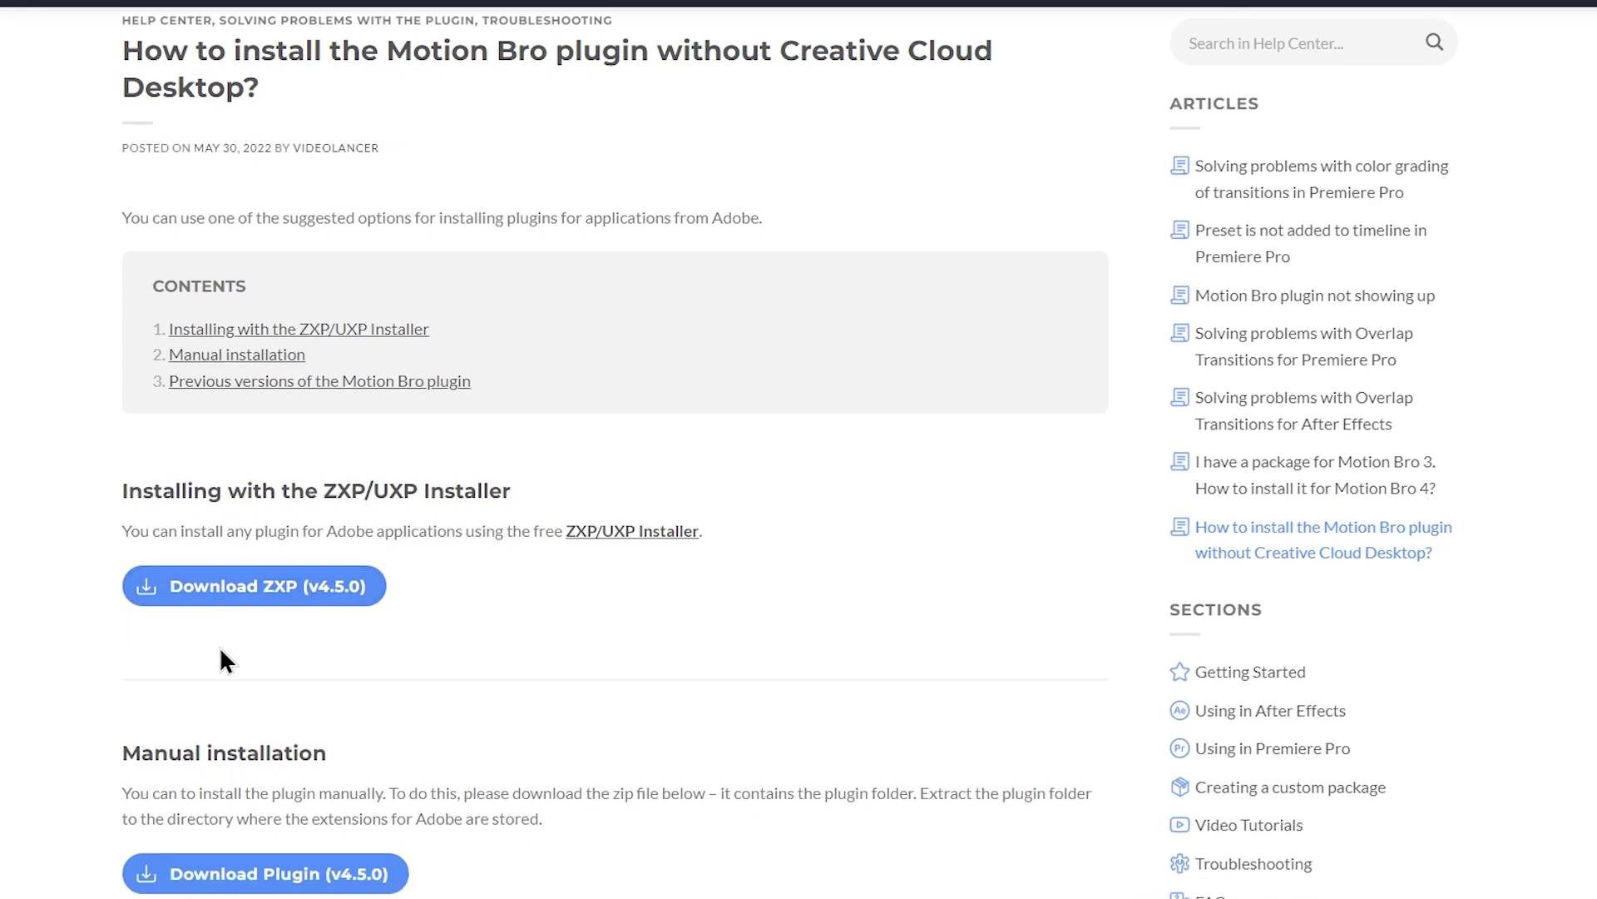
{"action": "scroll", "coordinate": [325, 660], "scroll_direction": "down", "scroll_amount": 3}
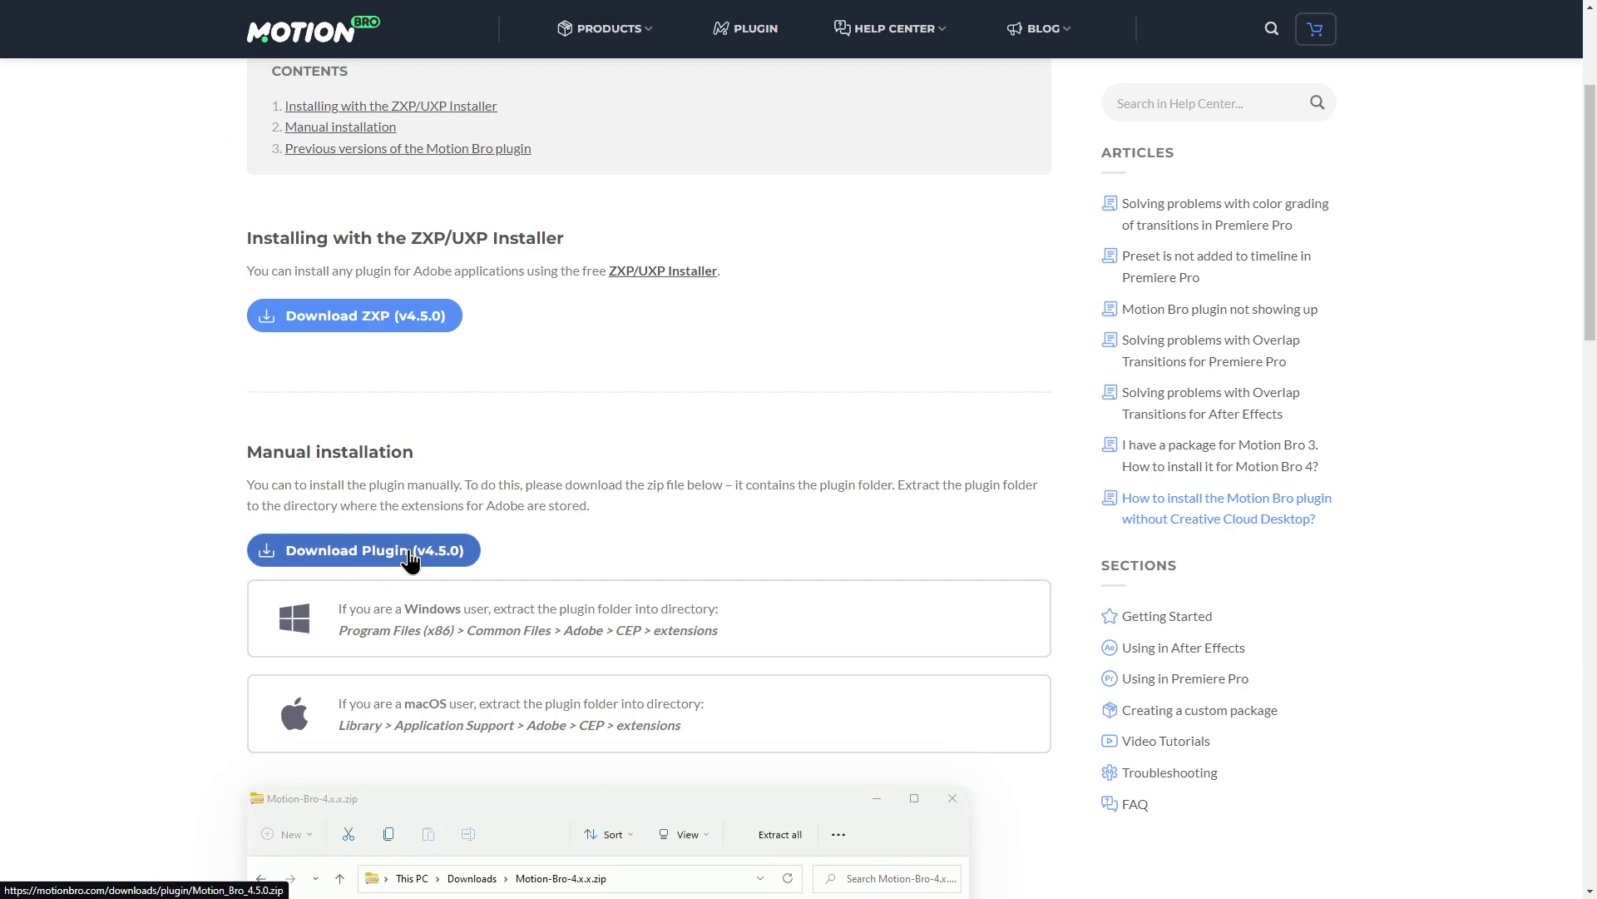
{"action": "left_click", "coordinate": [410, 559]}
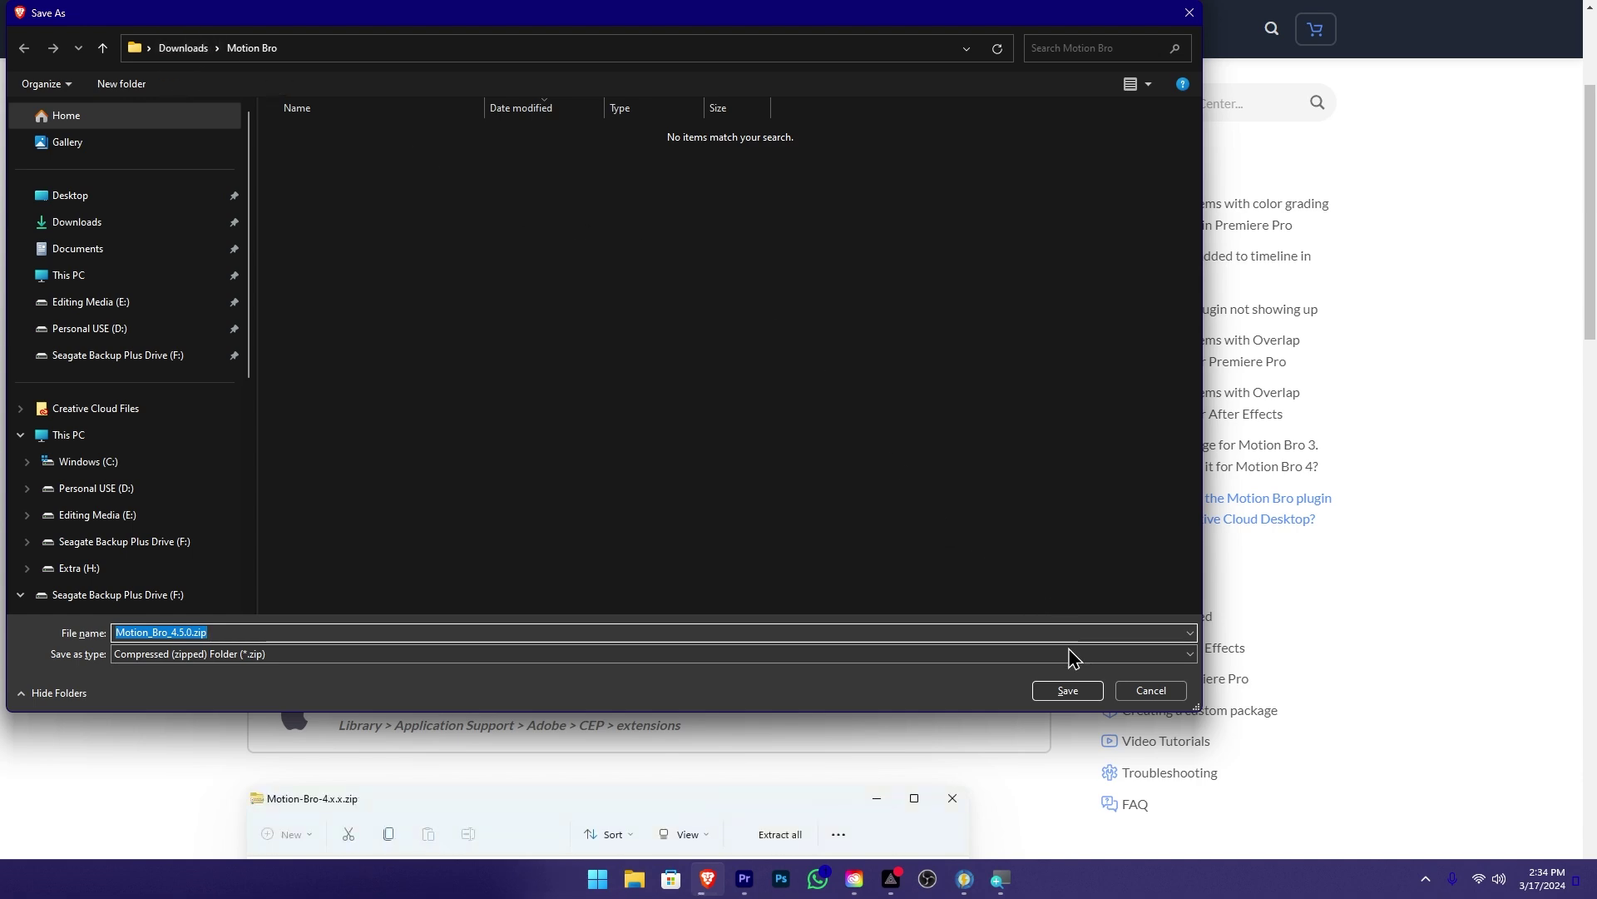
{"action": "left_click", "coordinate": [1068, 691]}
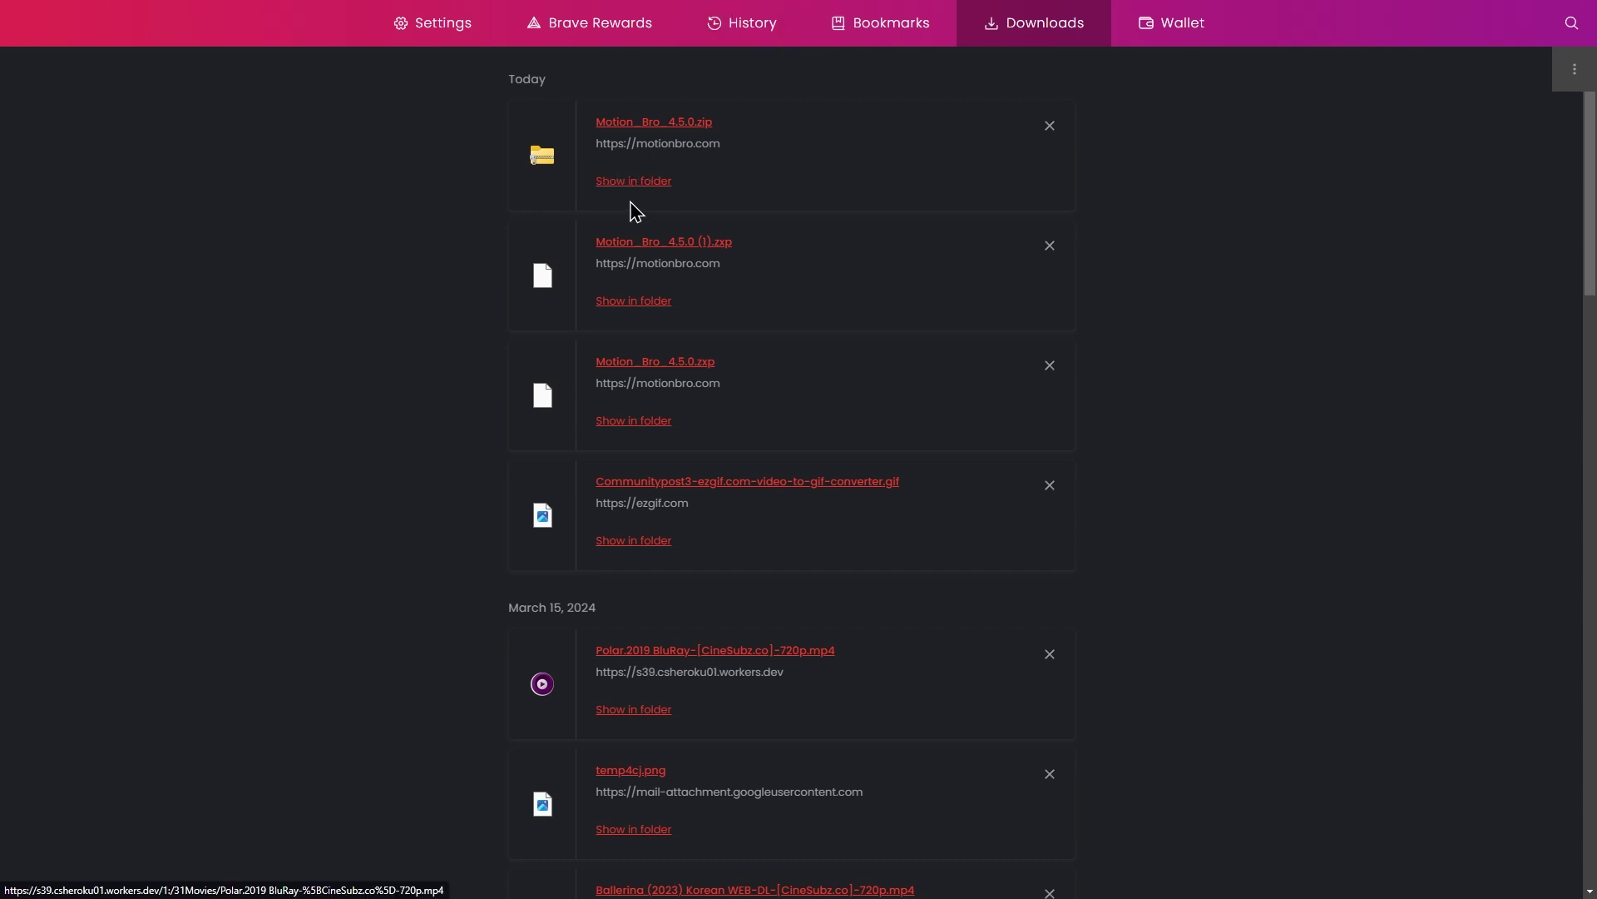
Step: Locate the downloaded Motion_Bro_4.5.0.zip, extract it with 7-Zip into a Motion_Bro_4.5.0 folder and open that folder
{"action": "left_click", "coordinate": [634, 188]}
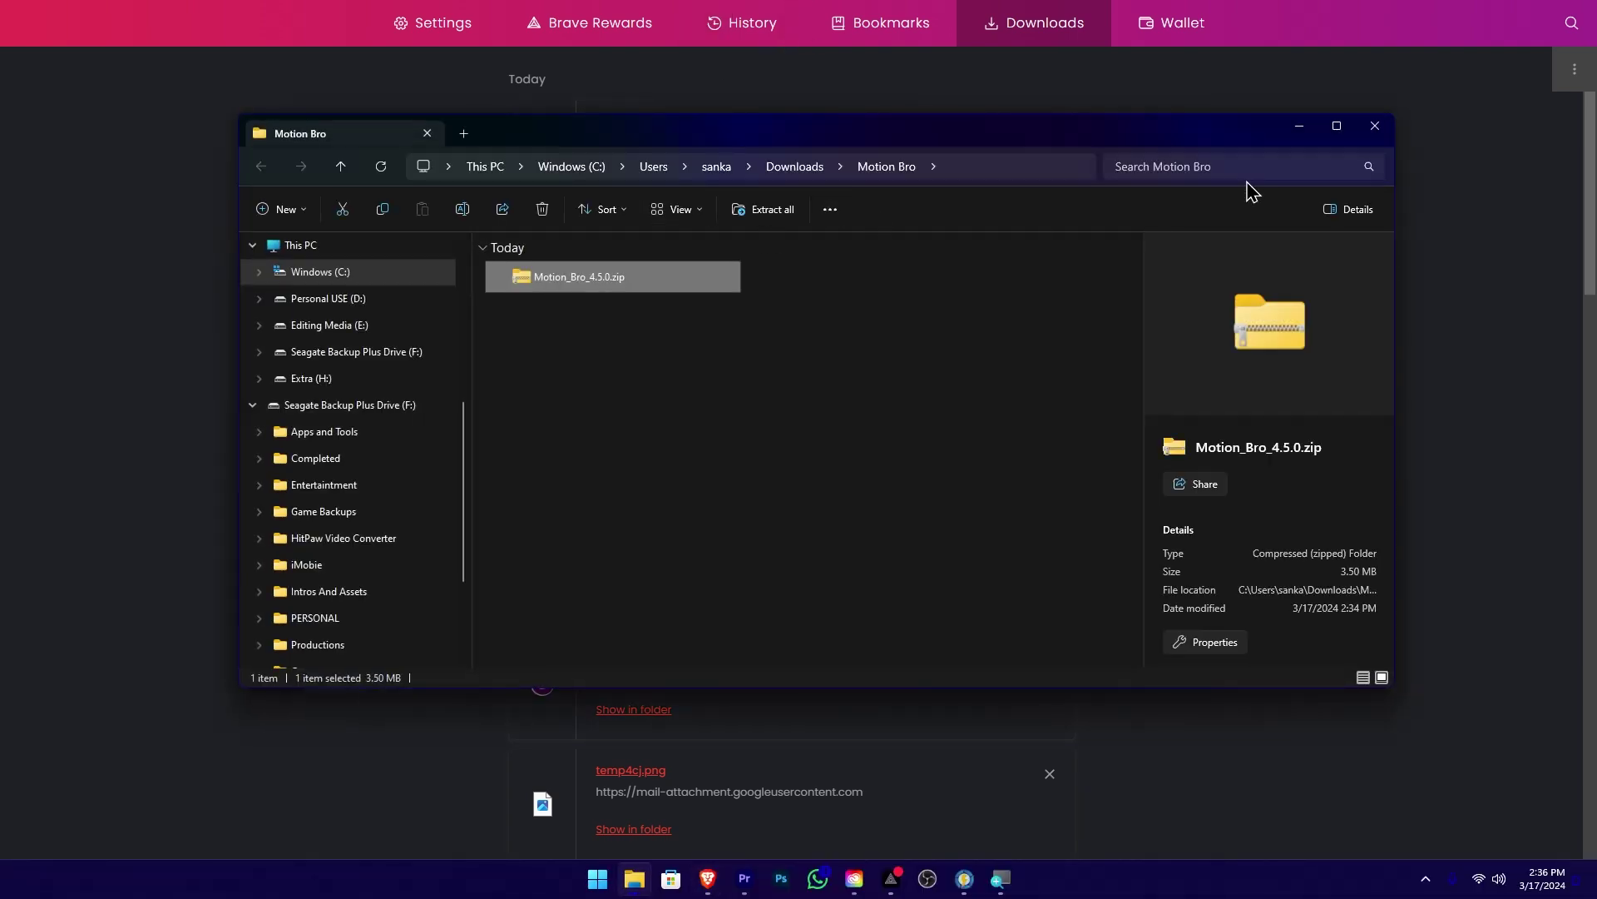
{"action": "left_click", "coordinate": [1460, 124]}
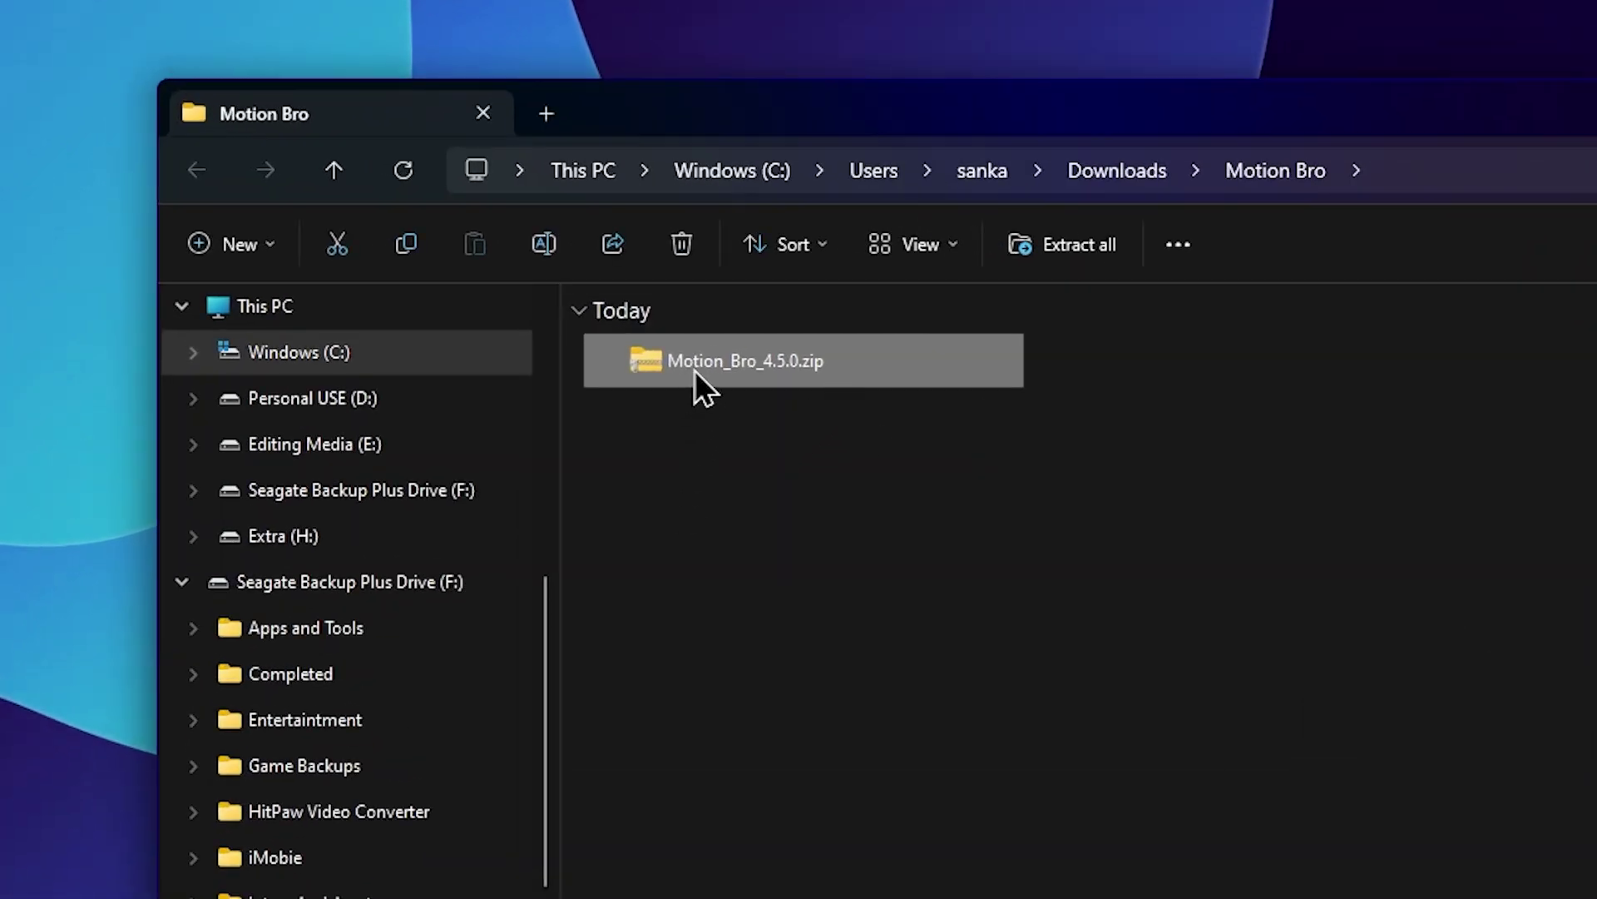
{"action": "right_click", "coordinate": [708, 364]}
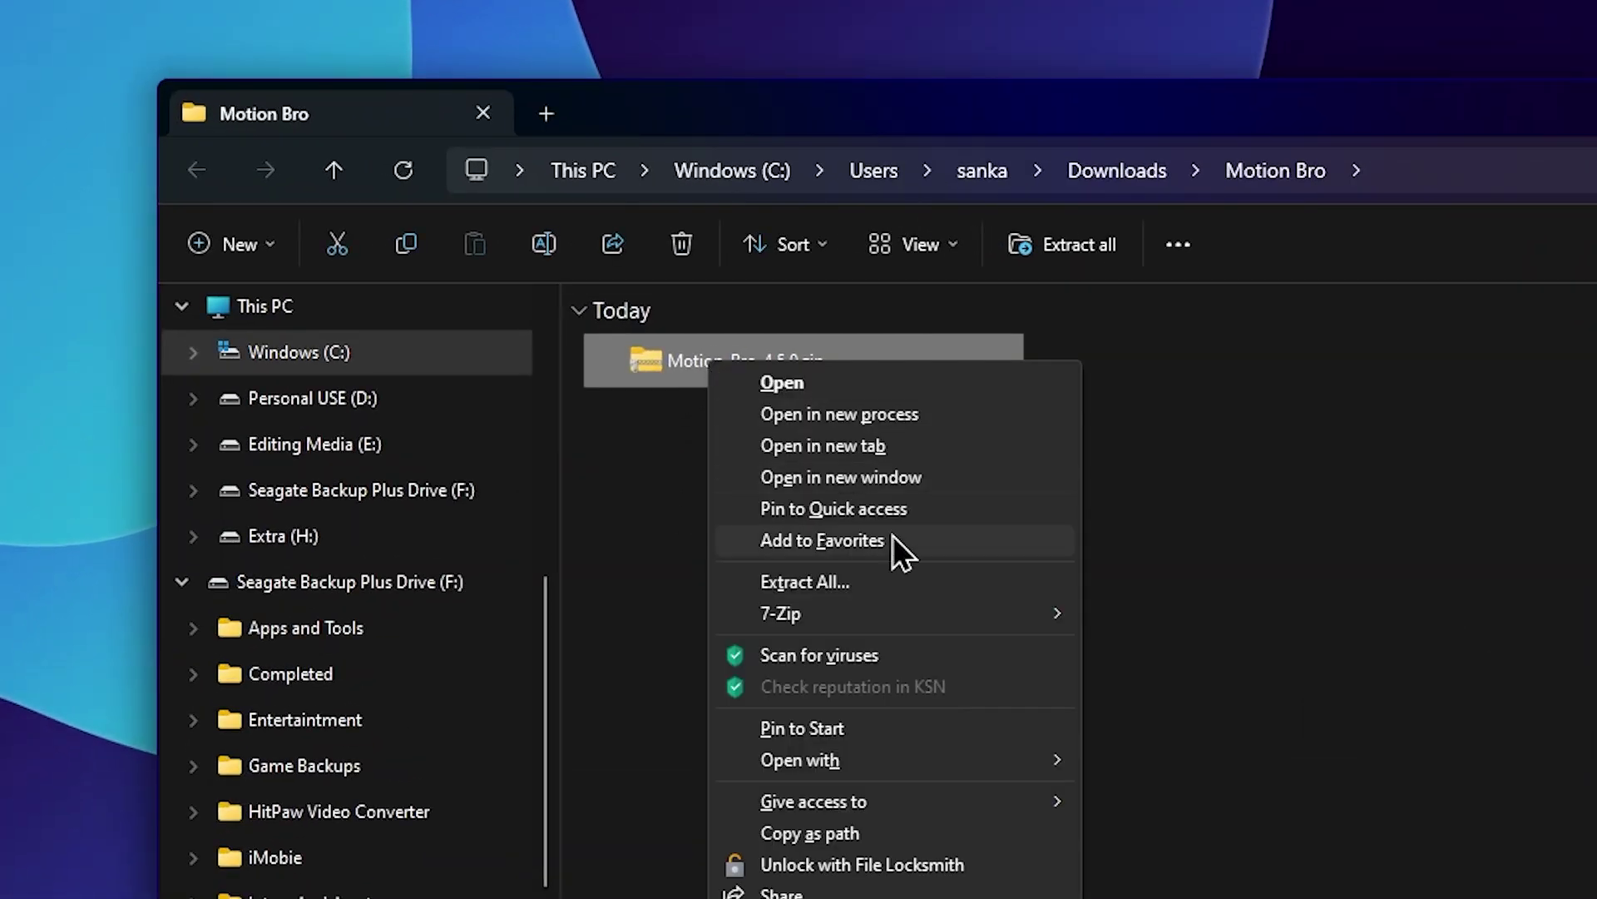
{"action": "mouse_move", "coordinate": [1010, 626]}
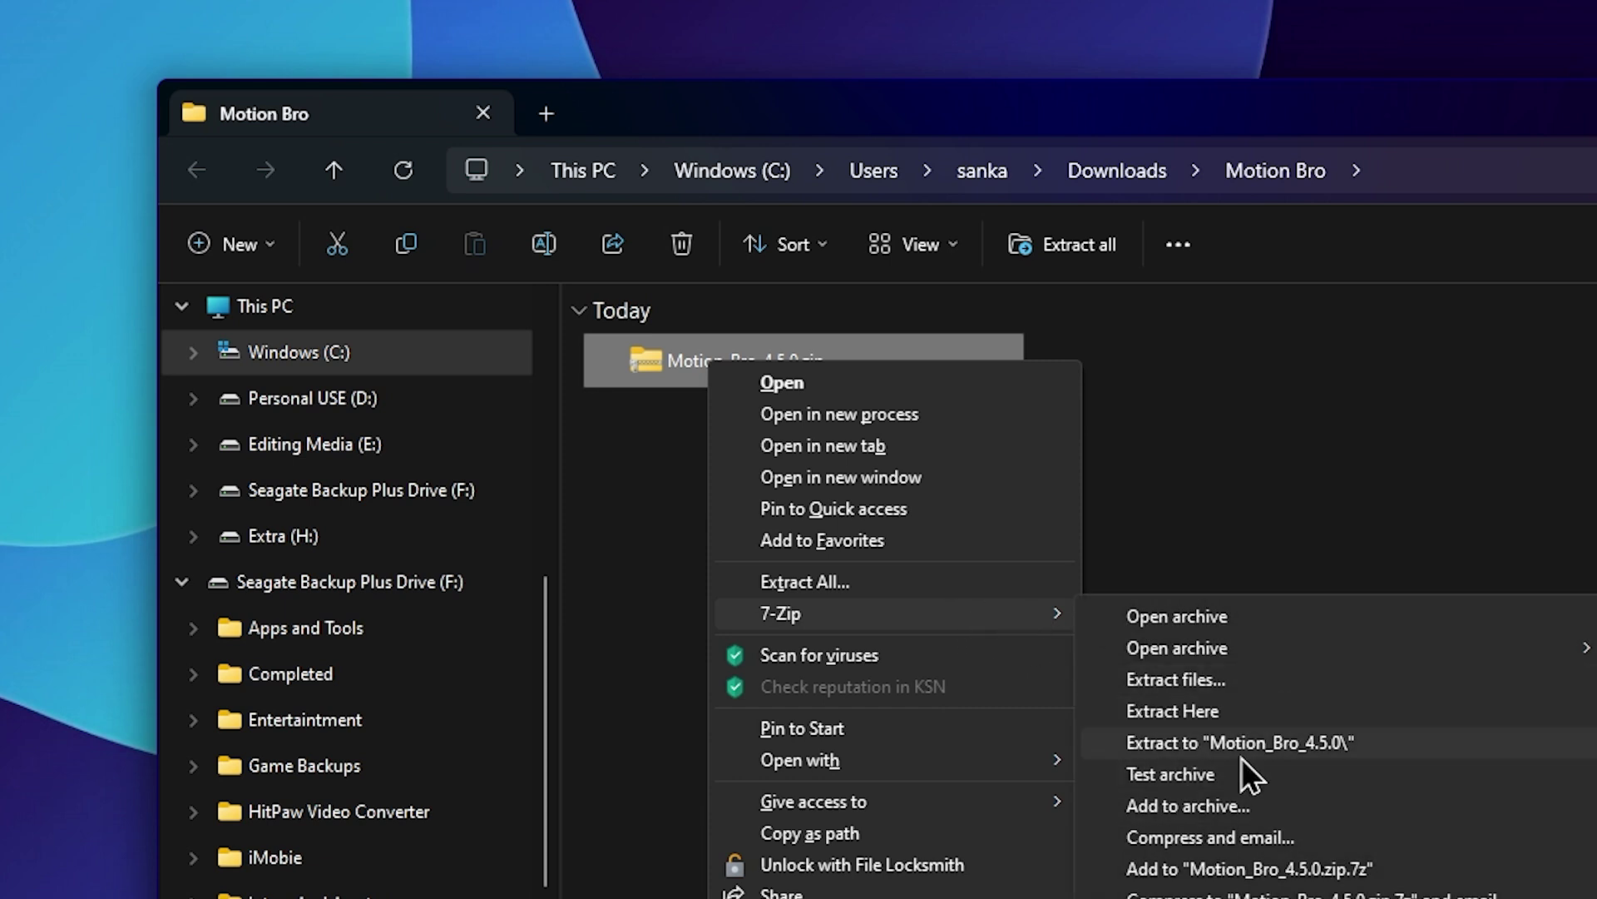
{"action": "left_click", "coordinate": [1279, 743]}
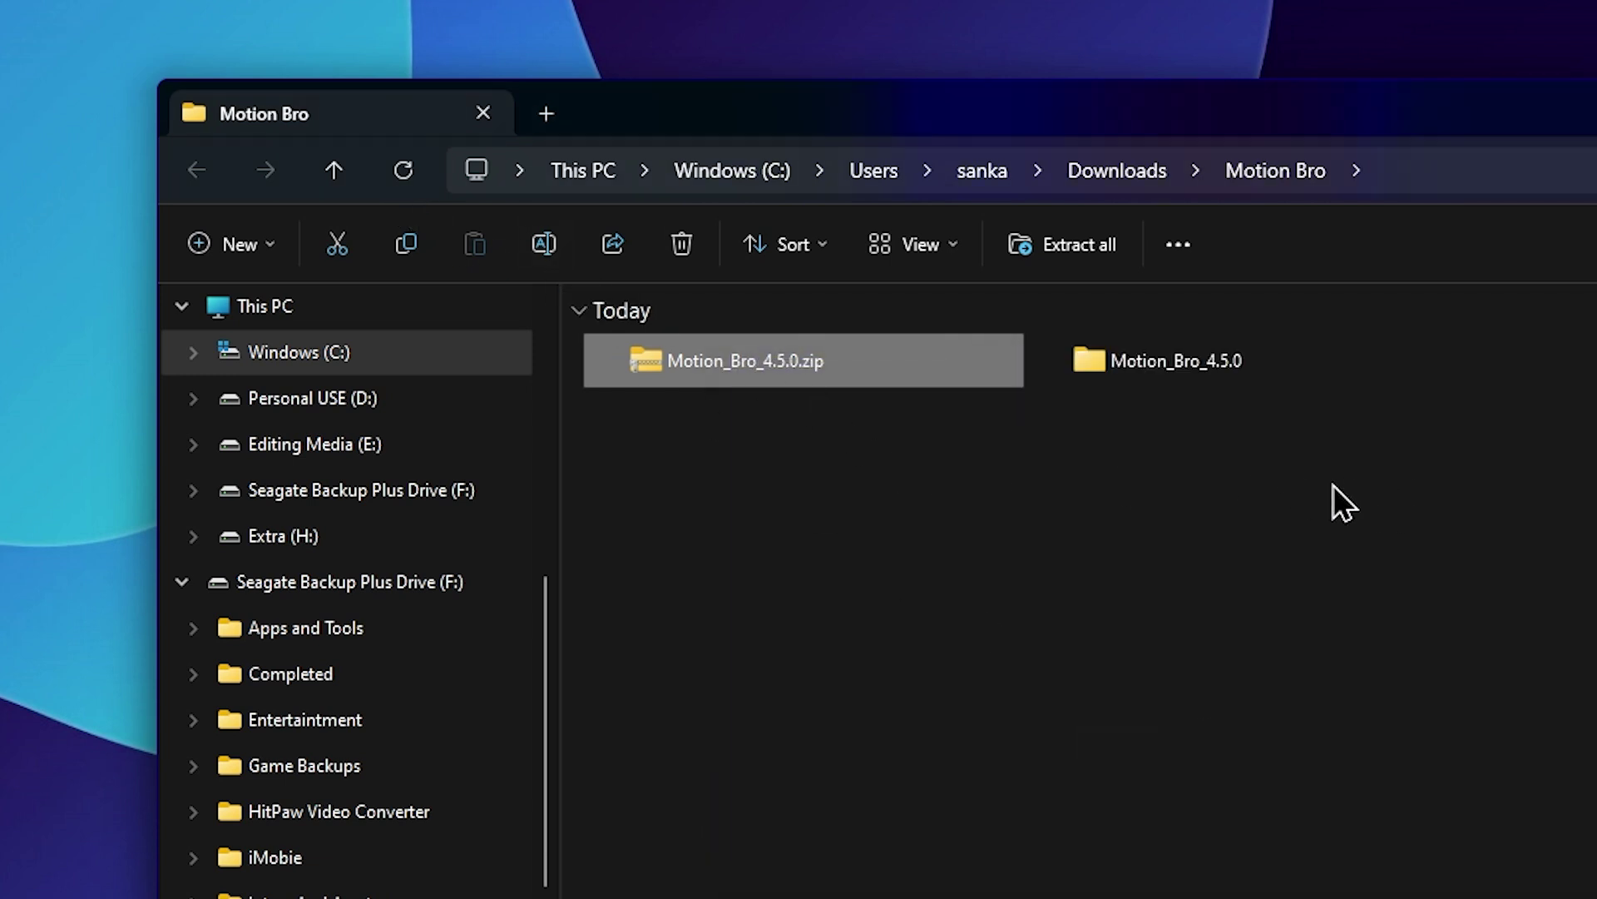
{"action": "double_click", "coordinate": [1140, 374]}
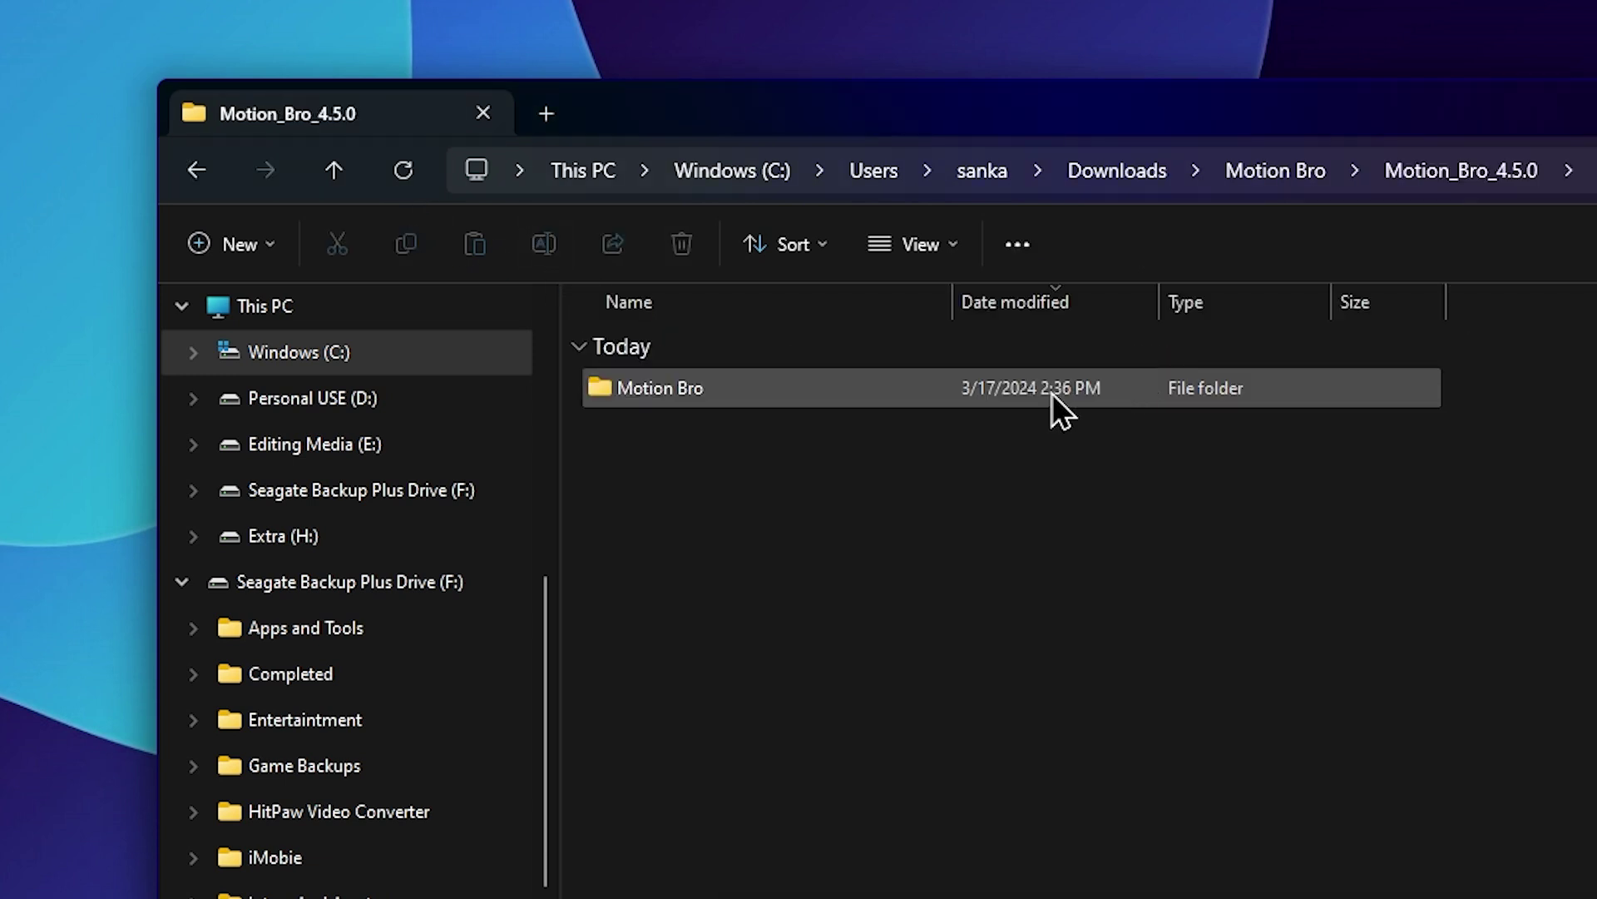
Step: Look inside the extracted Motion Bro folder, then return to Motion_Bro_4.5.0 and copy the whole Motion Bro folder
{"action": "left_click", "coordinate": [710, 402]}
{"action": "double_click", "coordinate": [732, 393]}
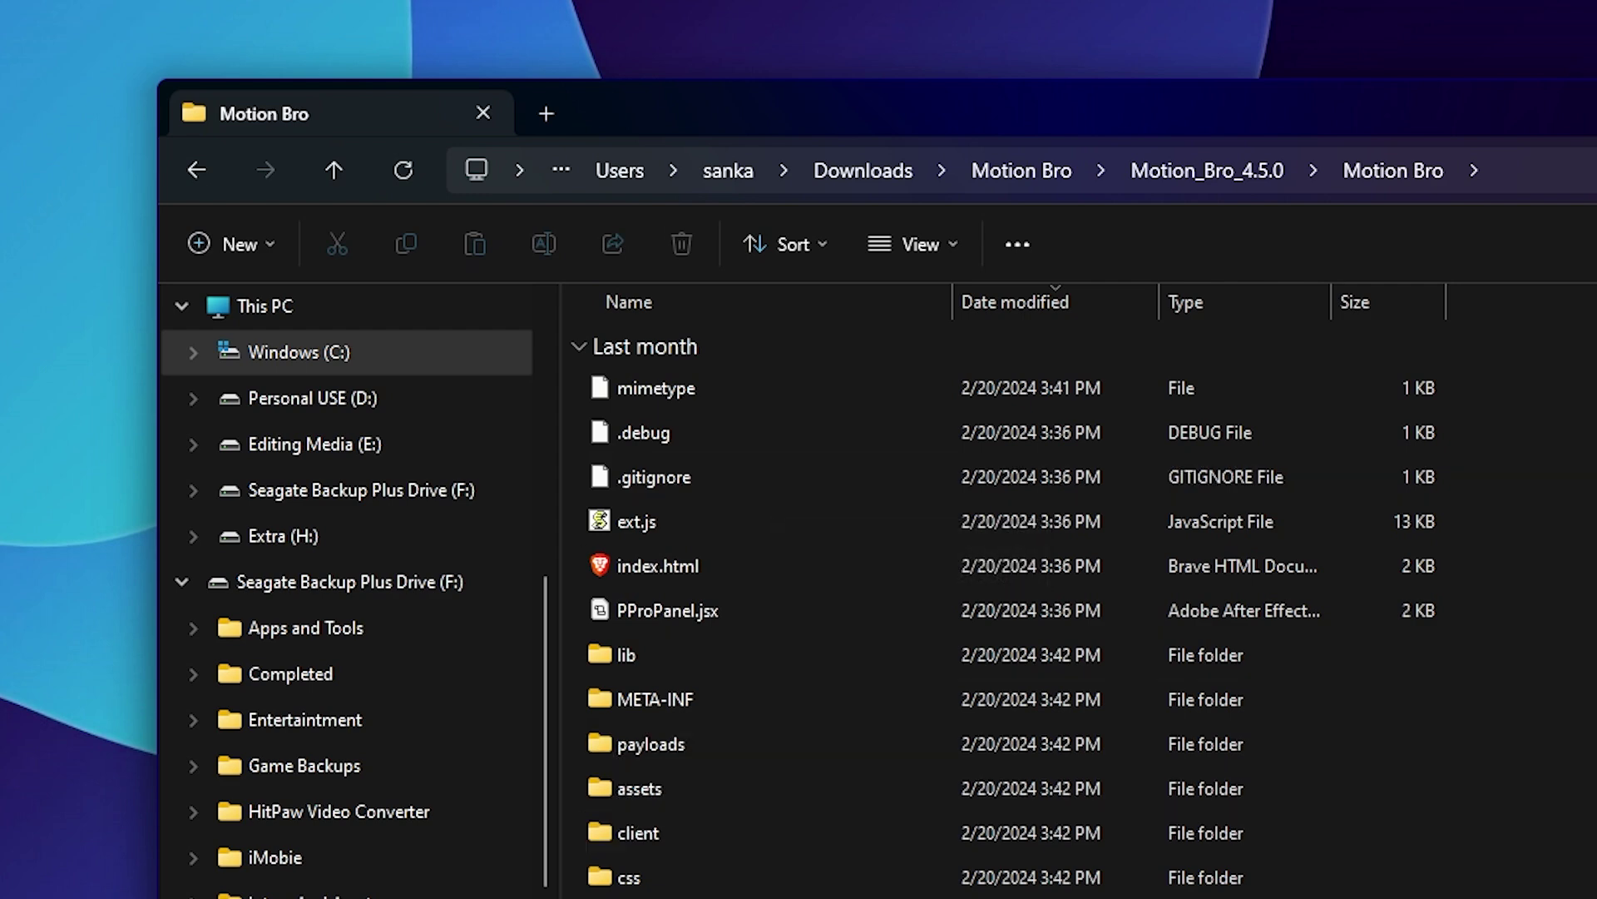
{"action": "left_click", "coordinate": [871, 630]}
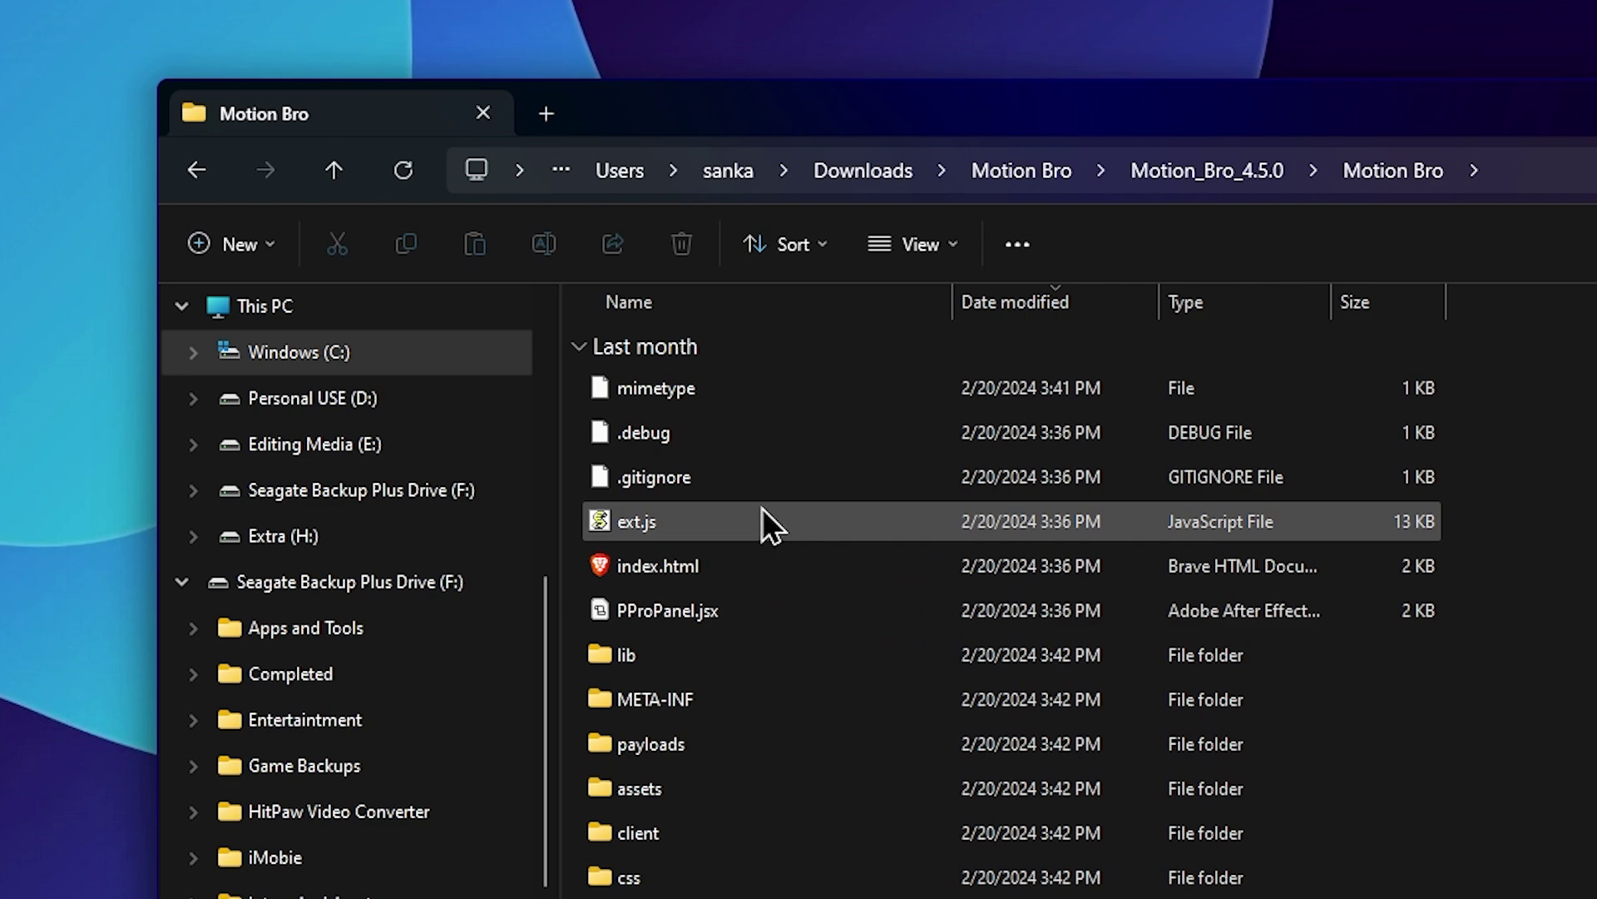
{"action": "key", "text": "alt+Left"}
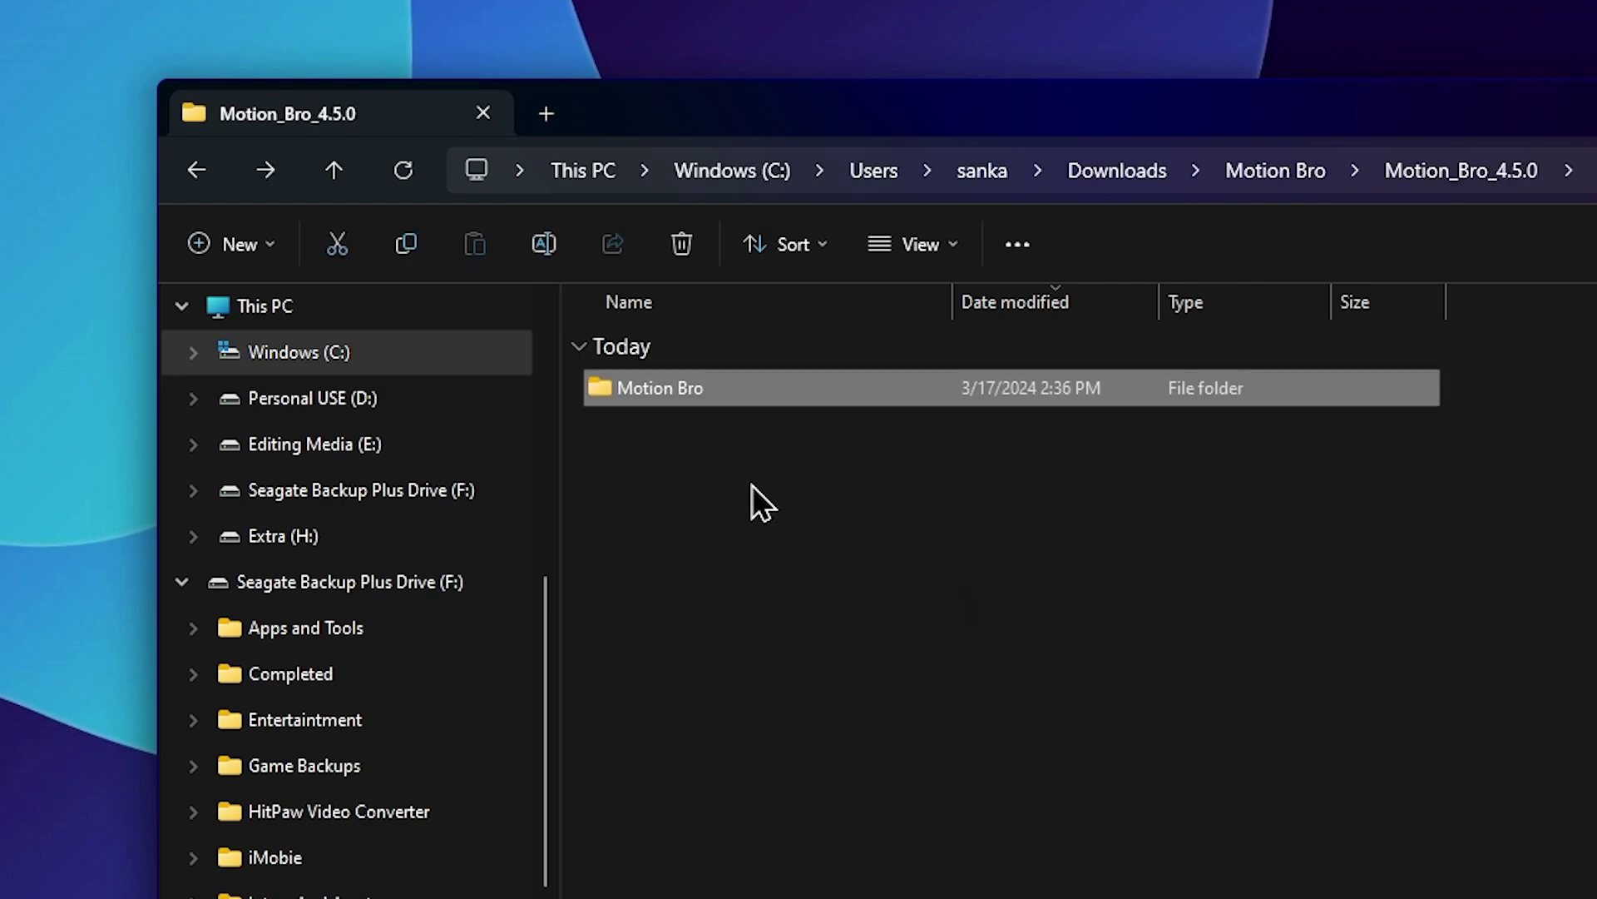
{"action": "right_click", "coordinate": [688, 395]}
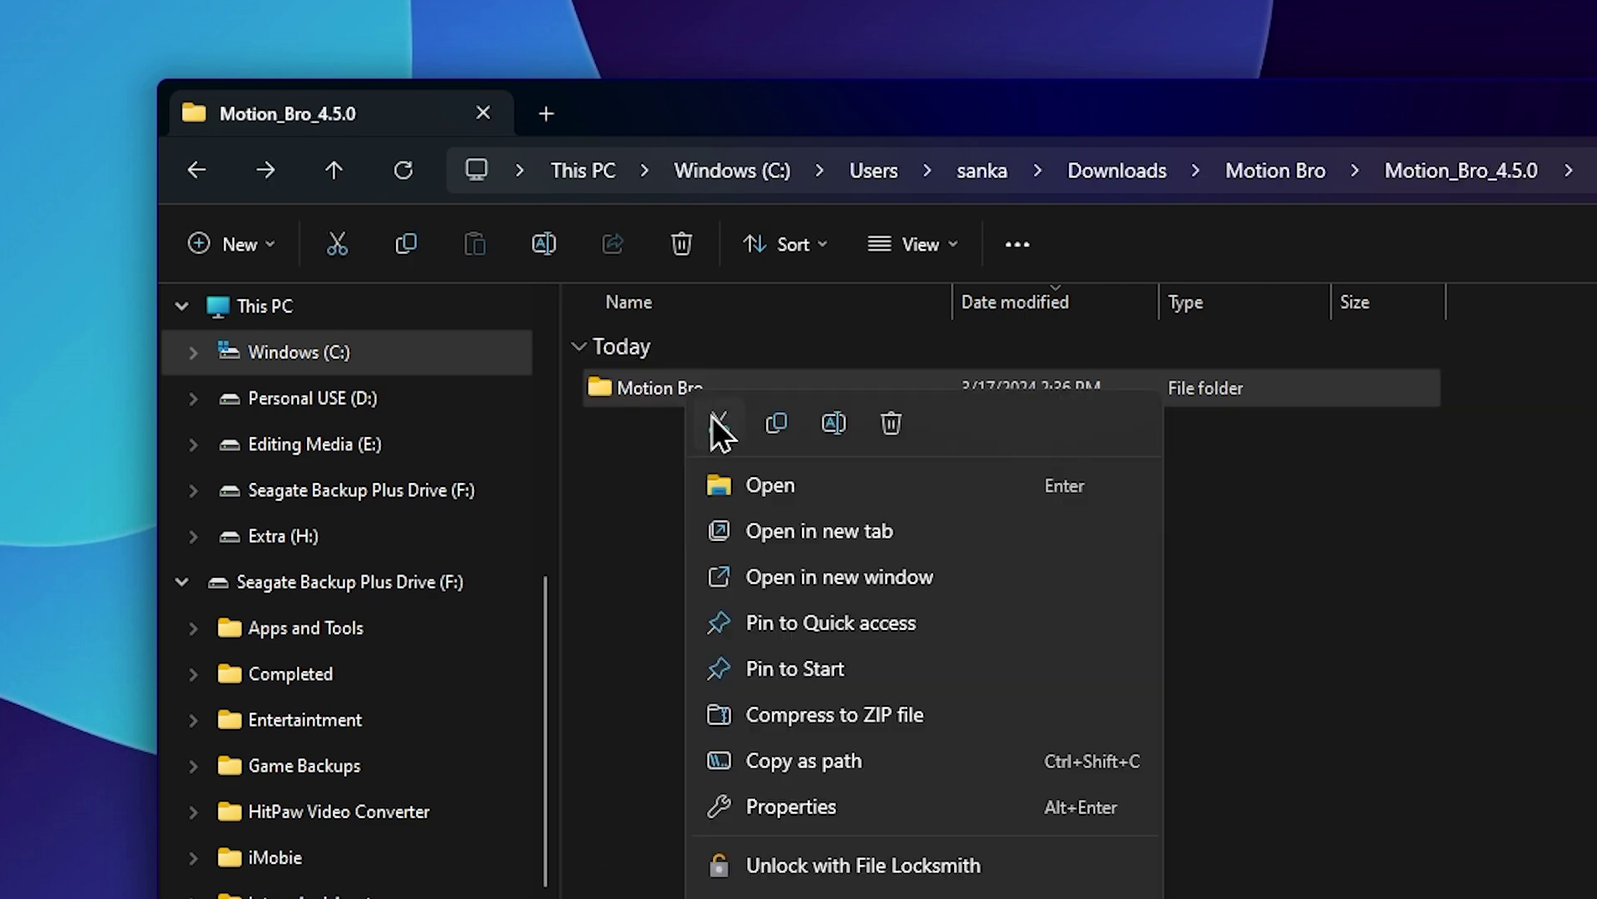
{"action": "left_click", "coordinate": [774, 429]}
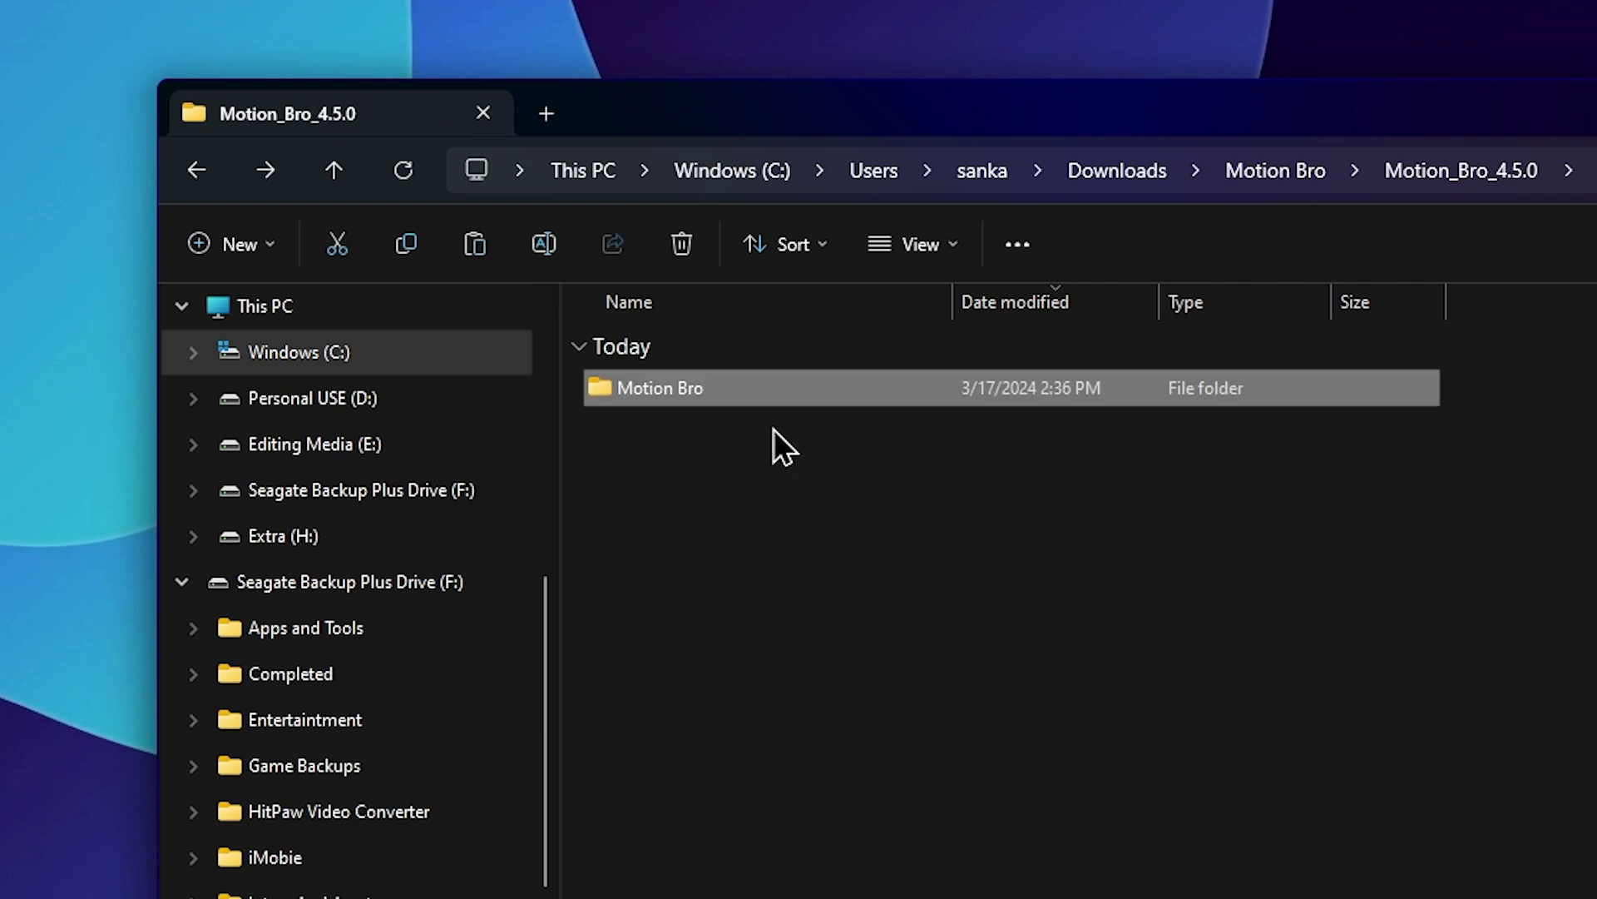
Step: Open C:\Program Files (x86)\Common Files\Adobe\CEP\extensions in a new File Explorer tab
{"action": "left_click", "coordinate": [549, 114]}
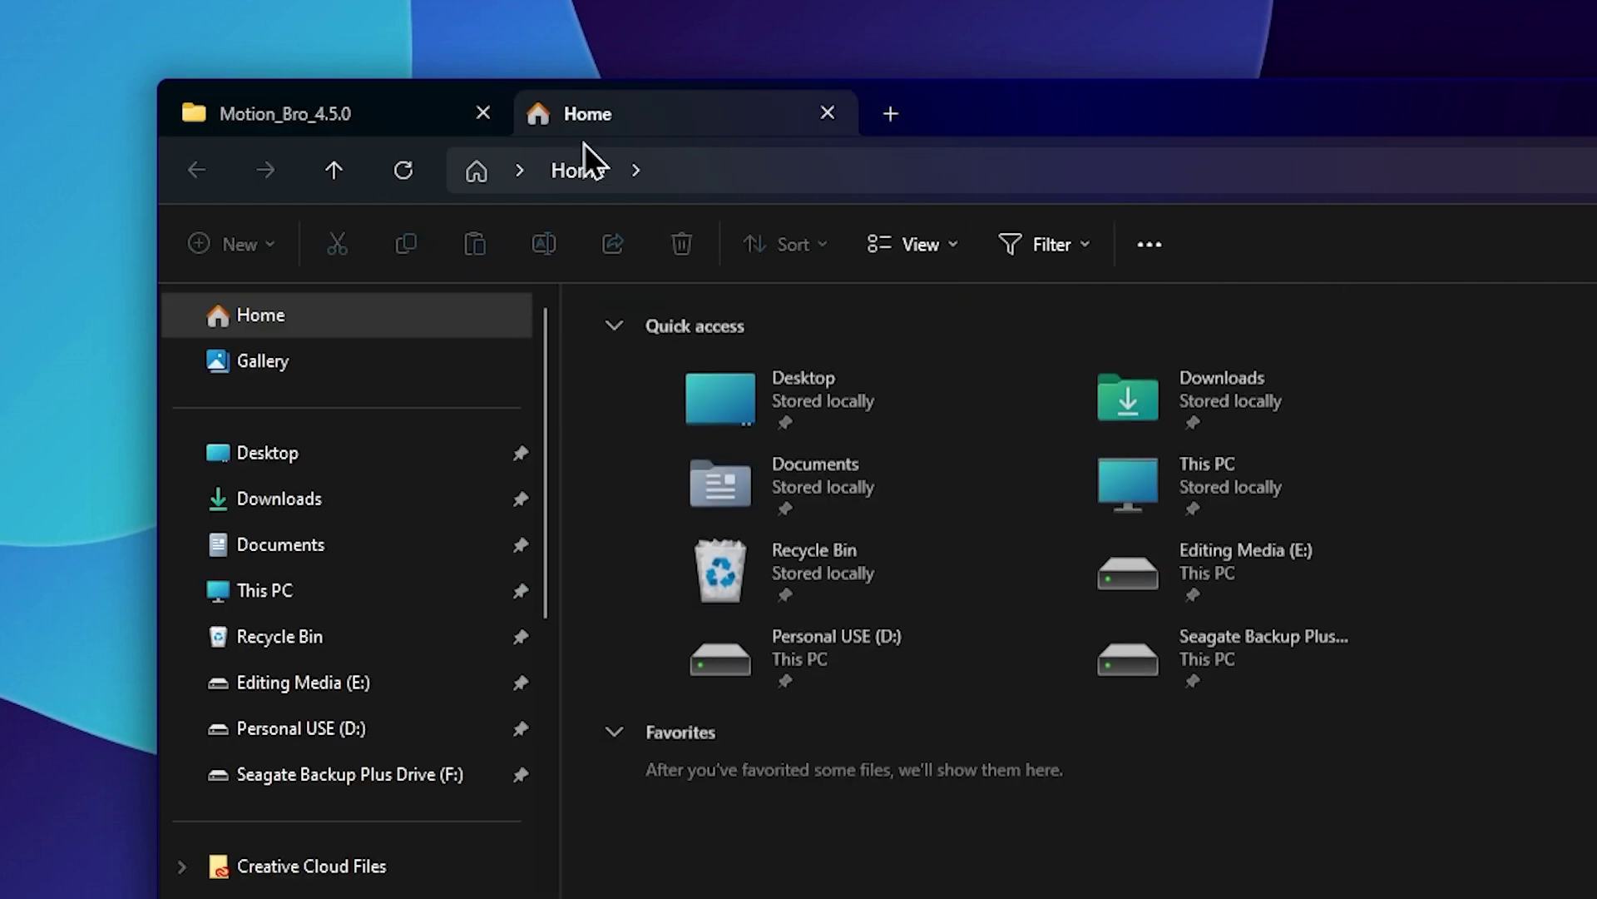
{"action": "double_click", "coordinate": [1276, 483]}
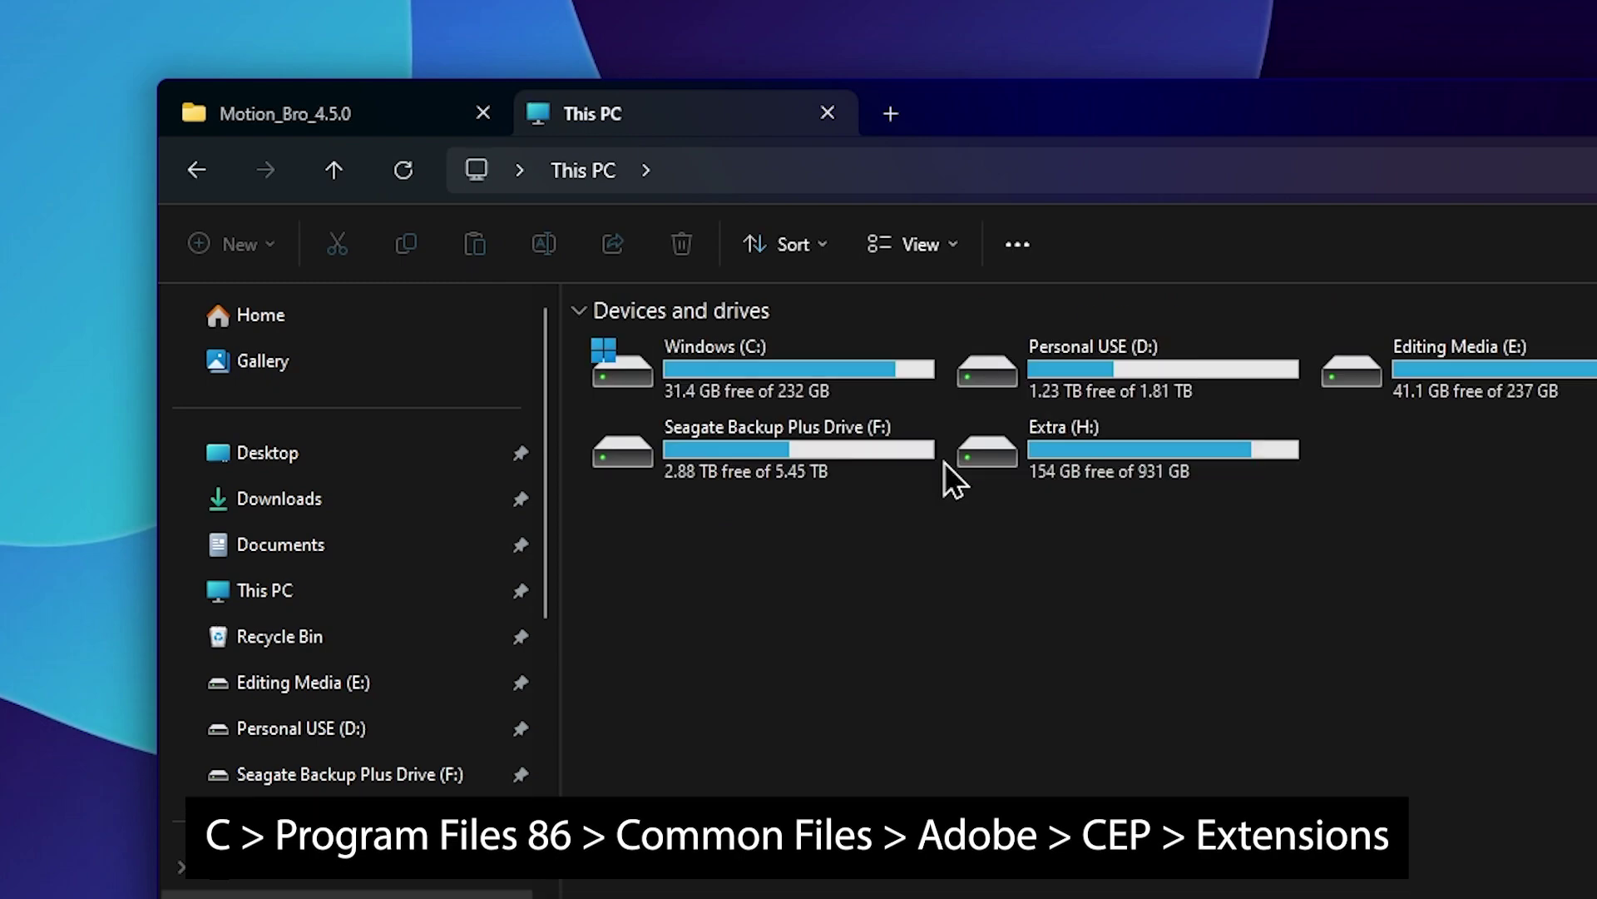
{"action": "double_click", "coordinate": [805, 368]}
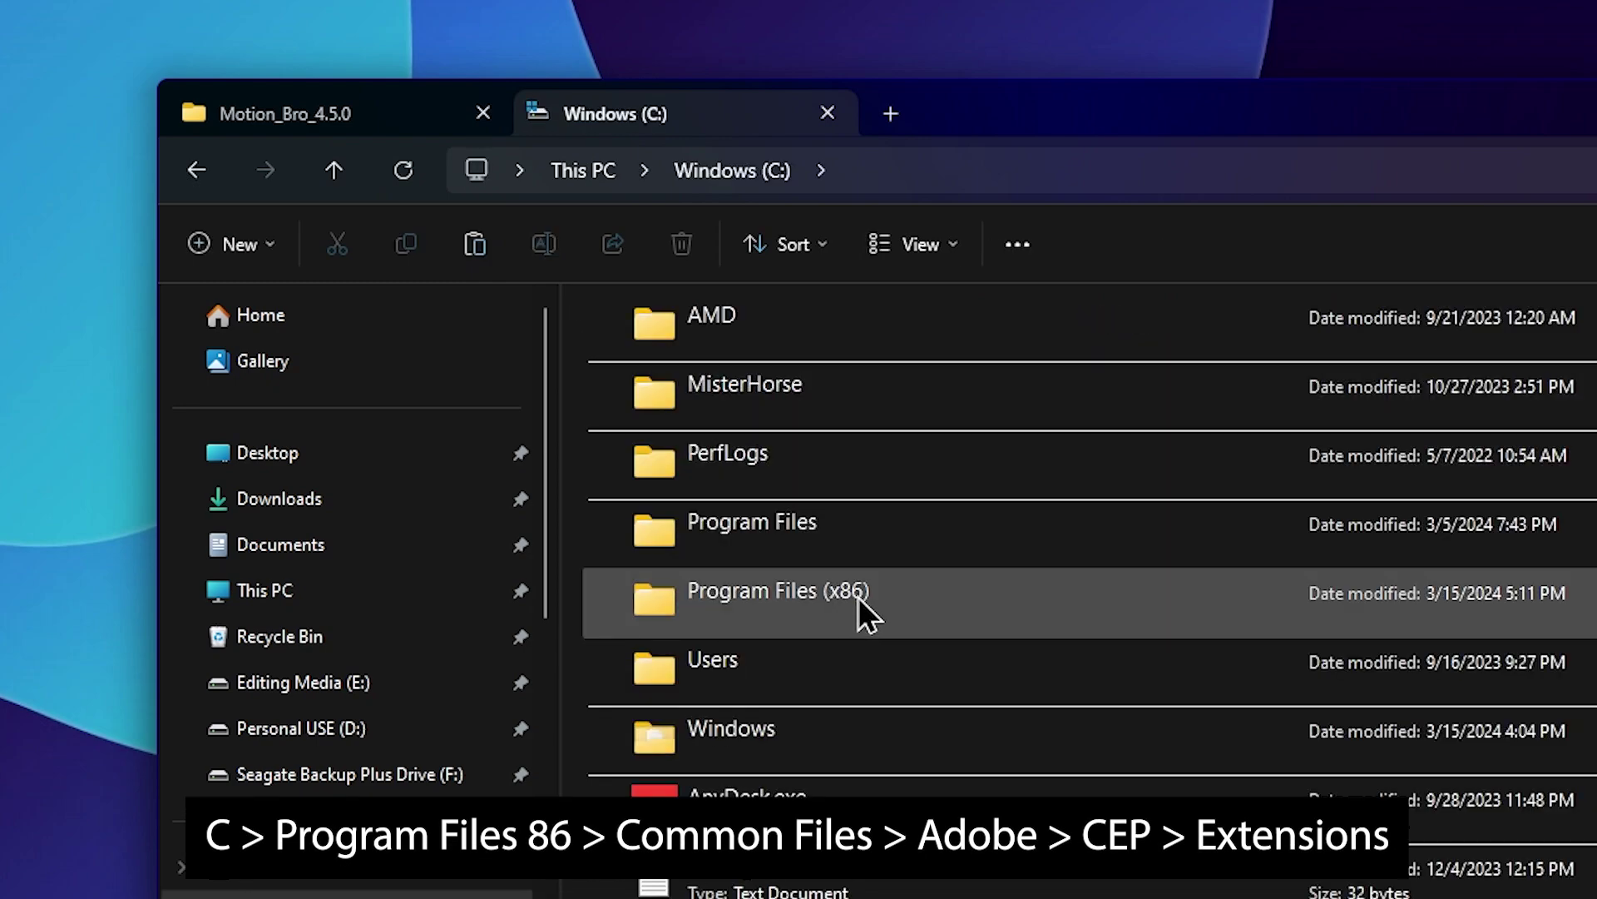
{"action": "double_click", "coordinate": [880, 607]}
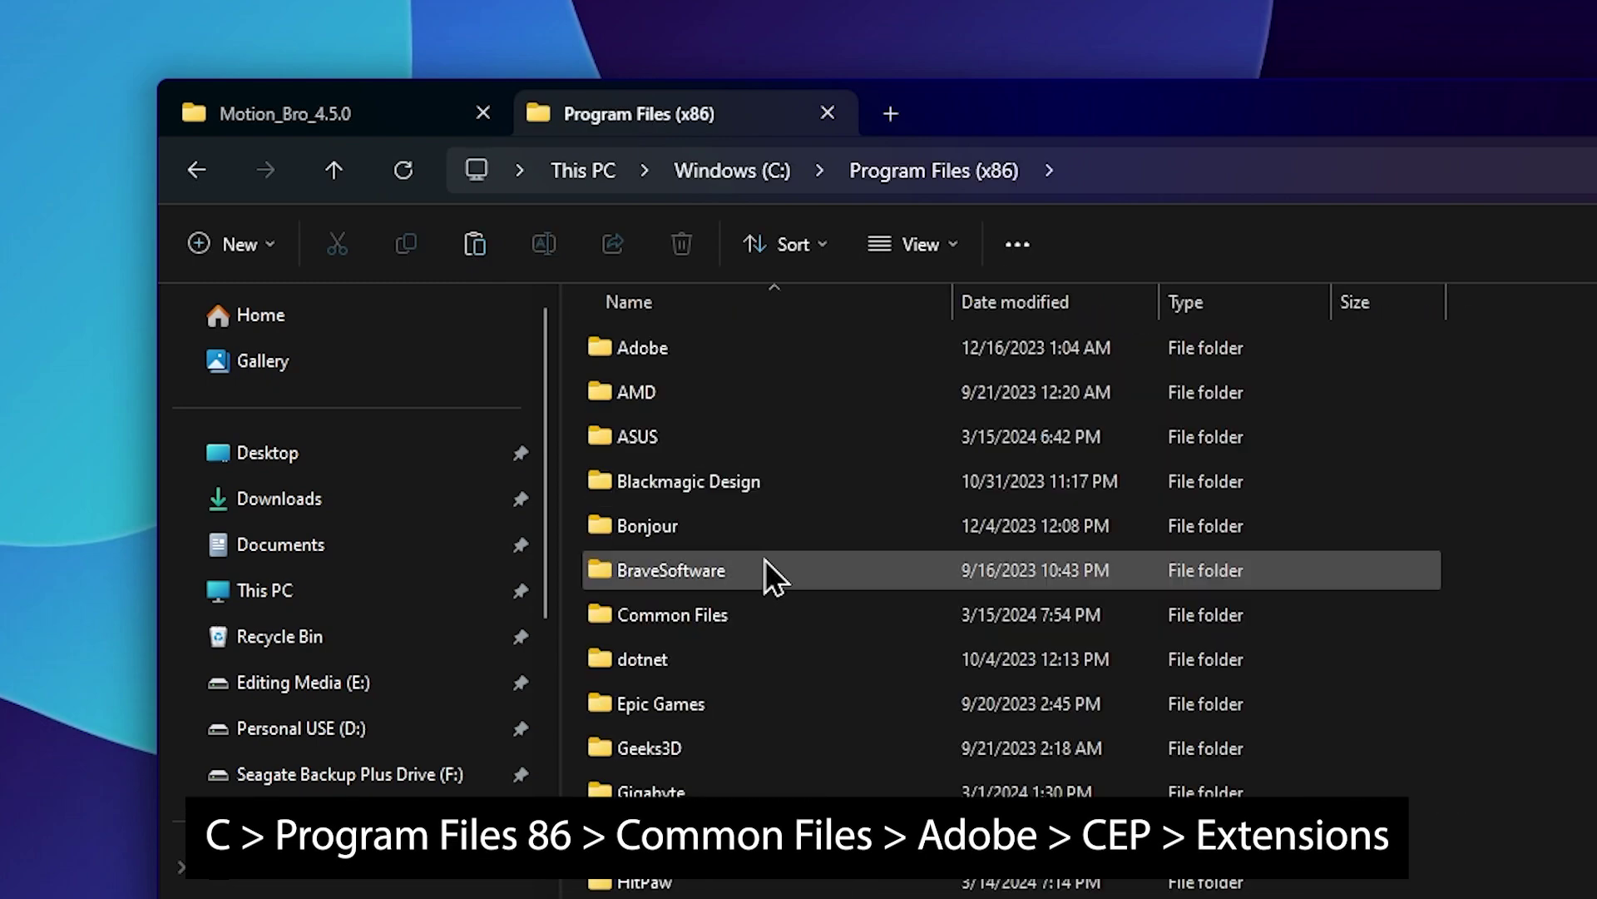
{"action": "double_click", "coordinate": [772, 620]}
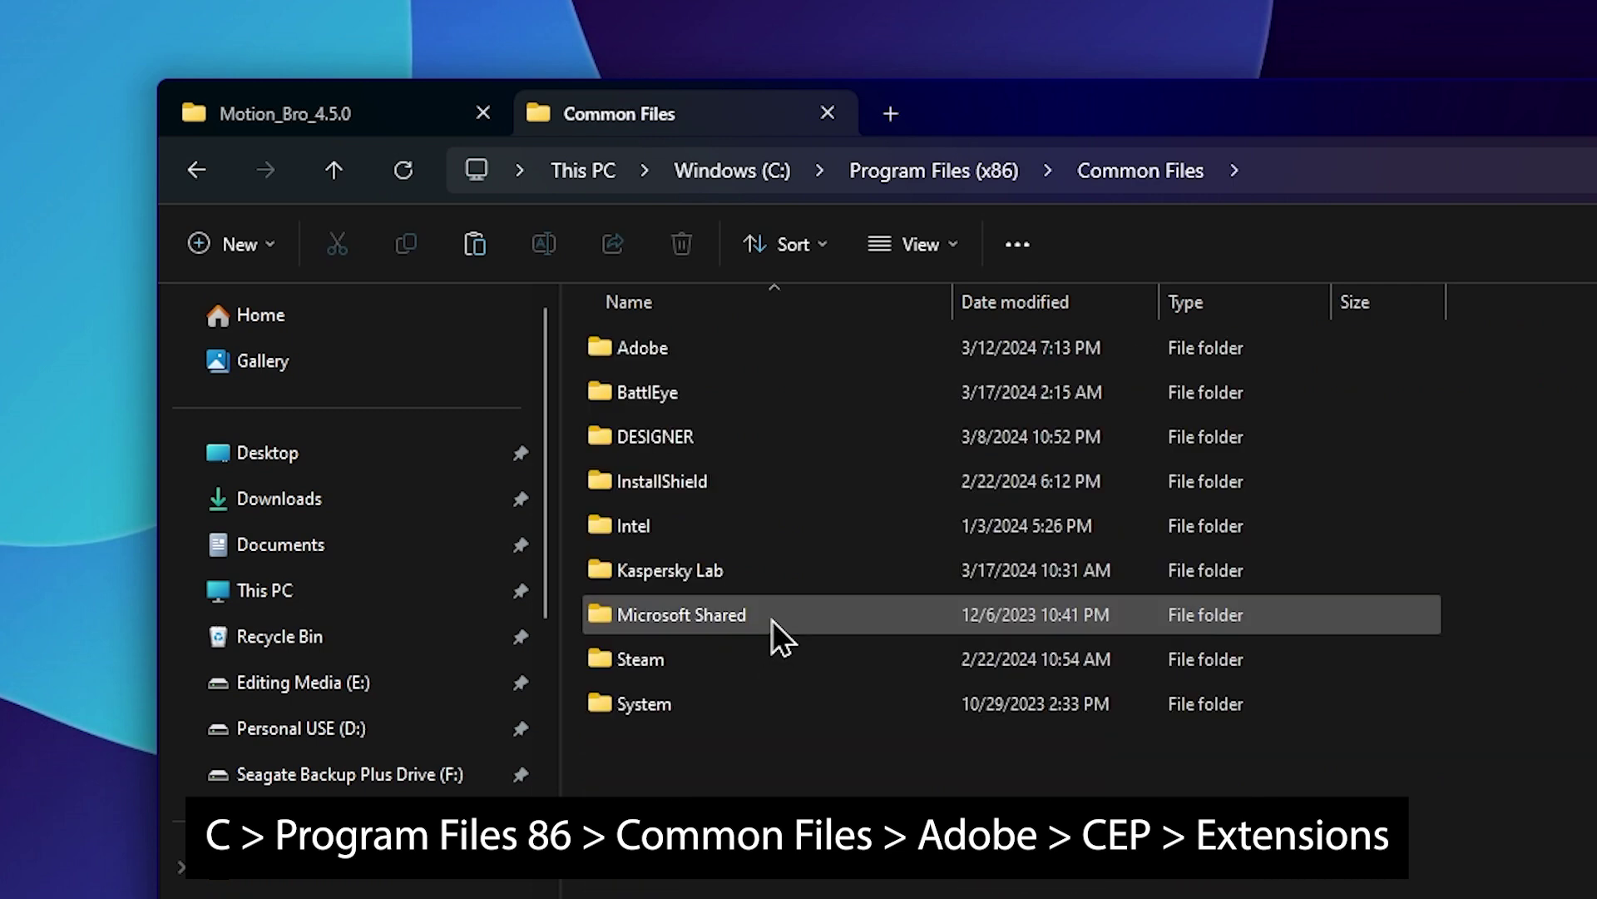
{"action": "double_click", "coordinate": [672, 347]}
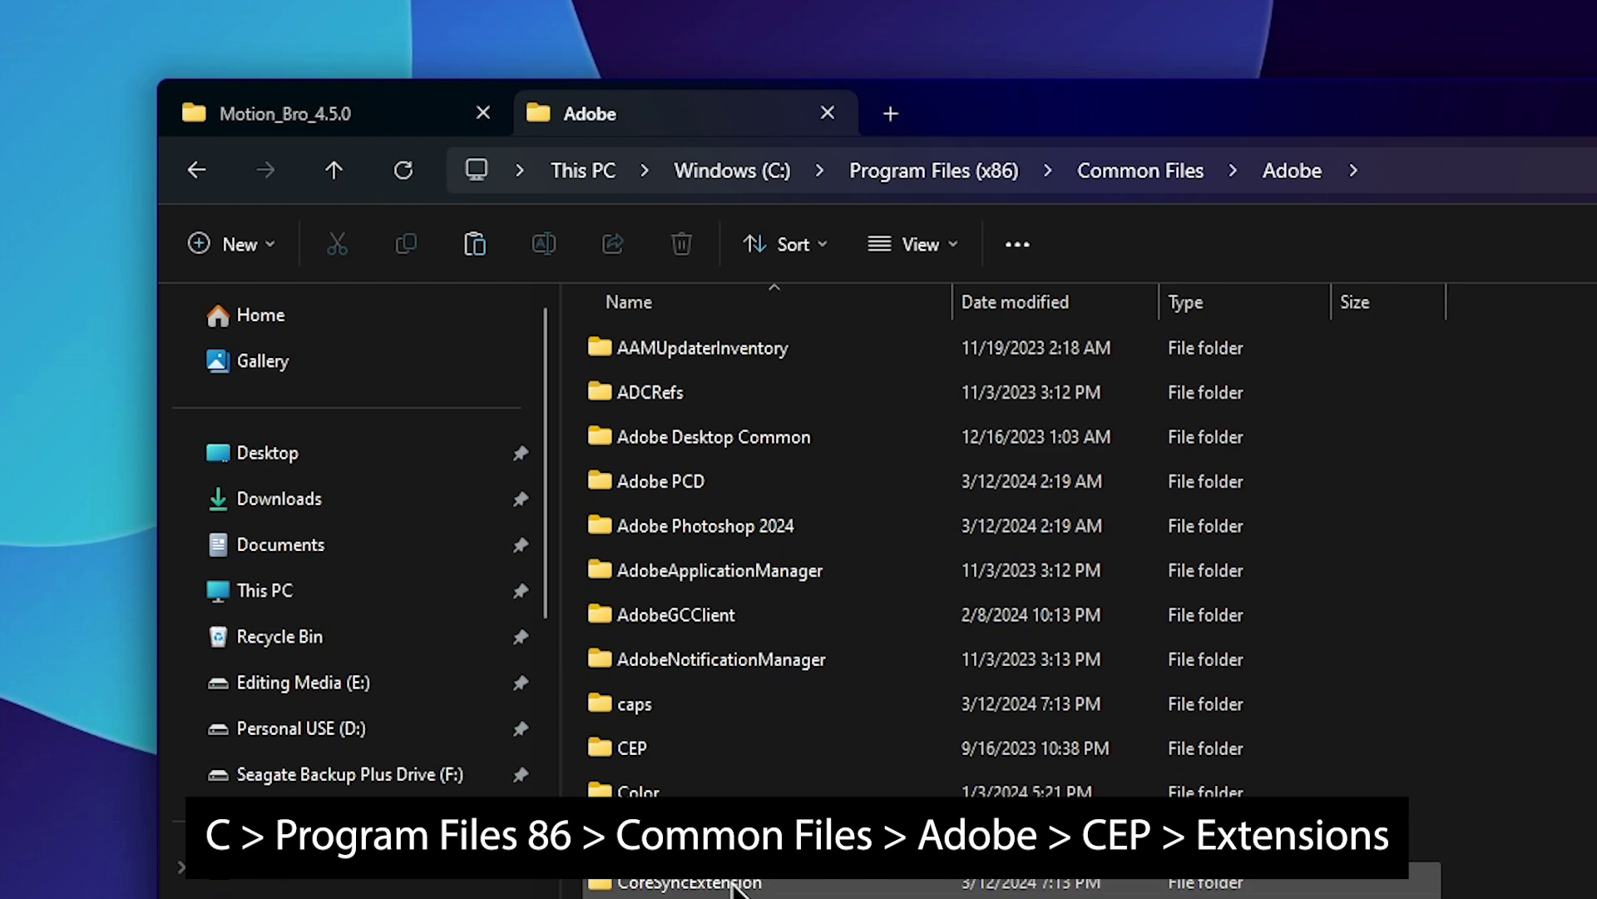
{"action": "double_click", "coordinate": [687, 748]}
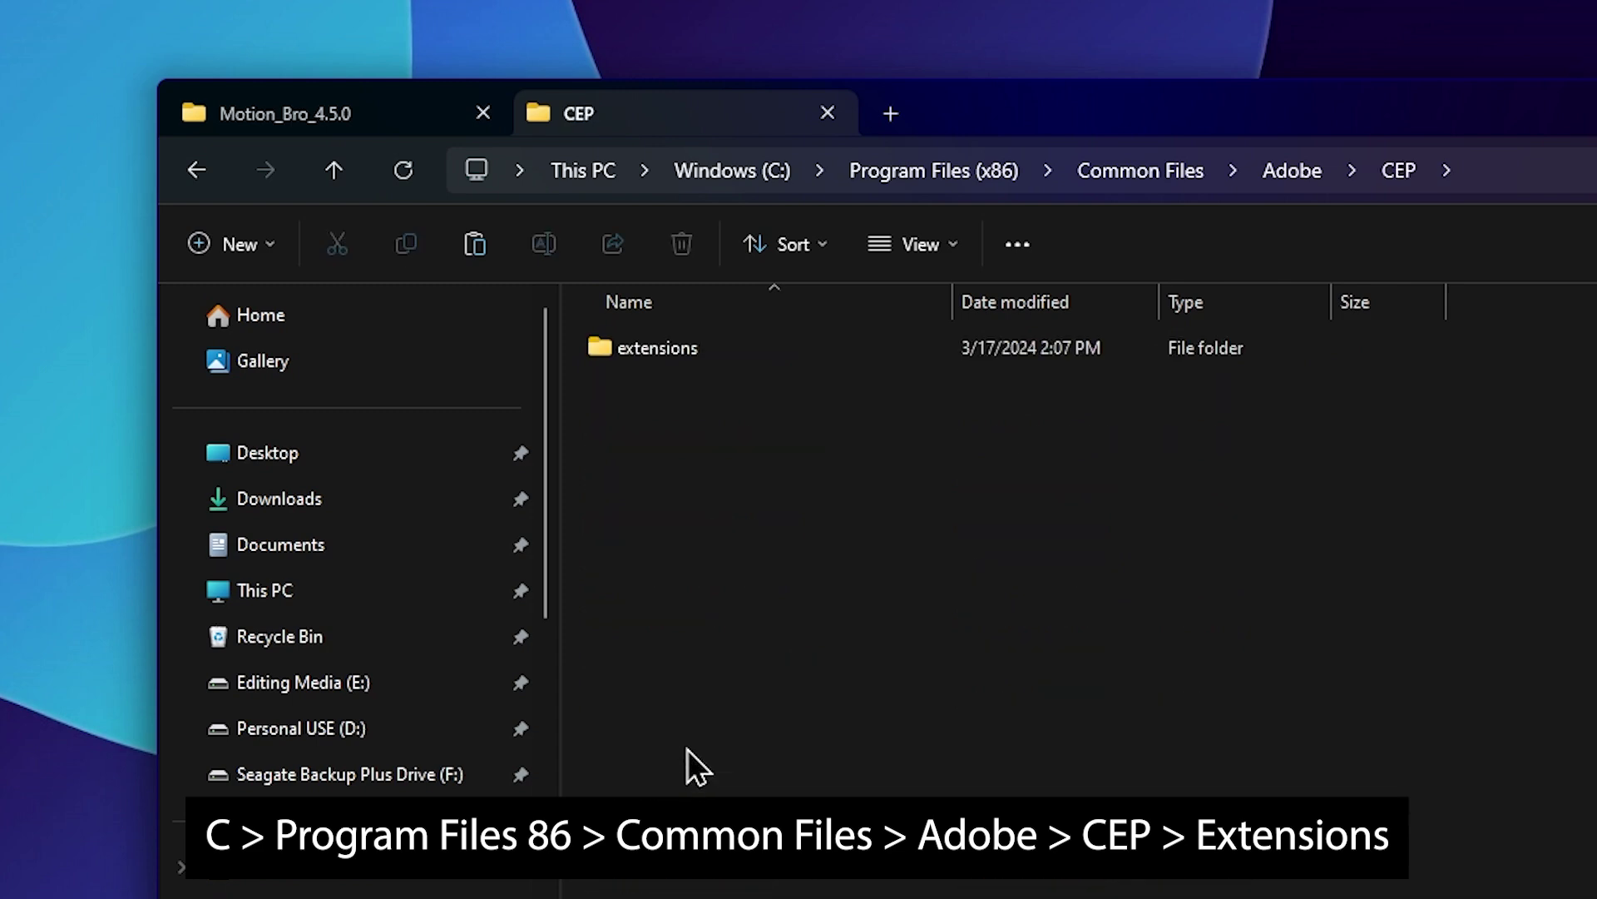
{"action": "double_click", "coordinate": [710, 355]}
Step: Paste the copied Motion Bro folder into the CEP extensions folder, granting administrator permission
{"action": "left_click_drag", "start_coordinate": [637, 518], "coordinate": [746, 542]}
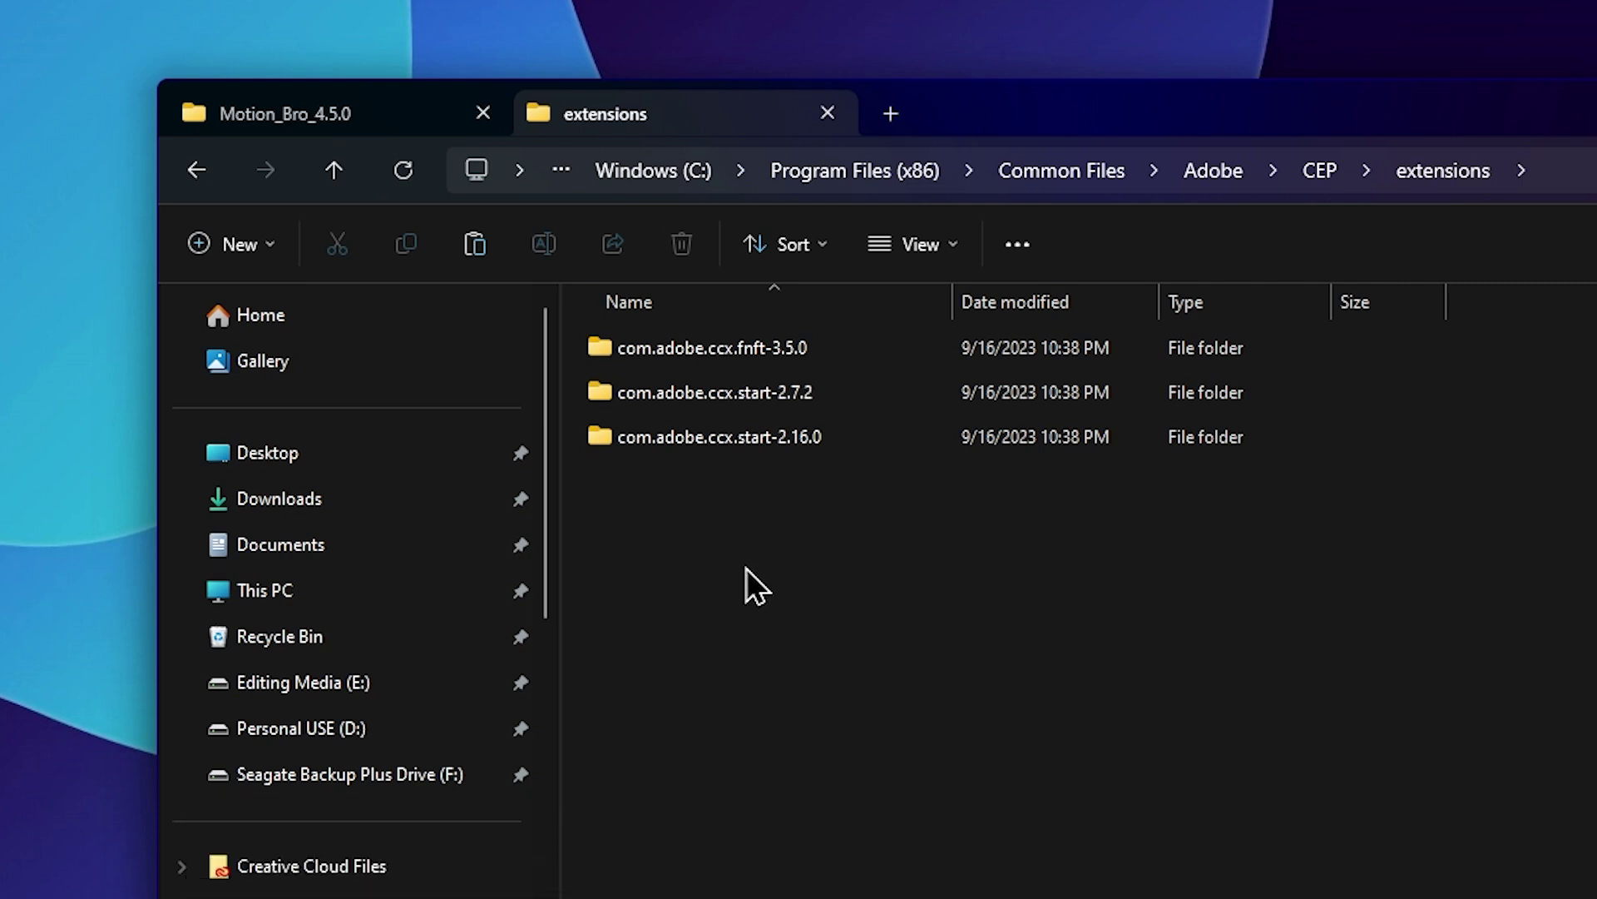
{"action": "right_click", "coordinate": [680, 492]}
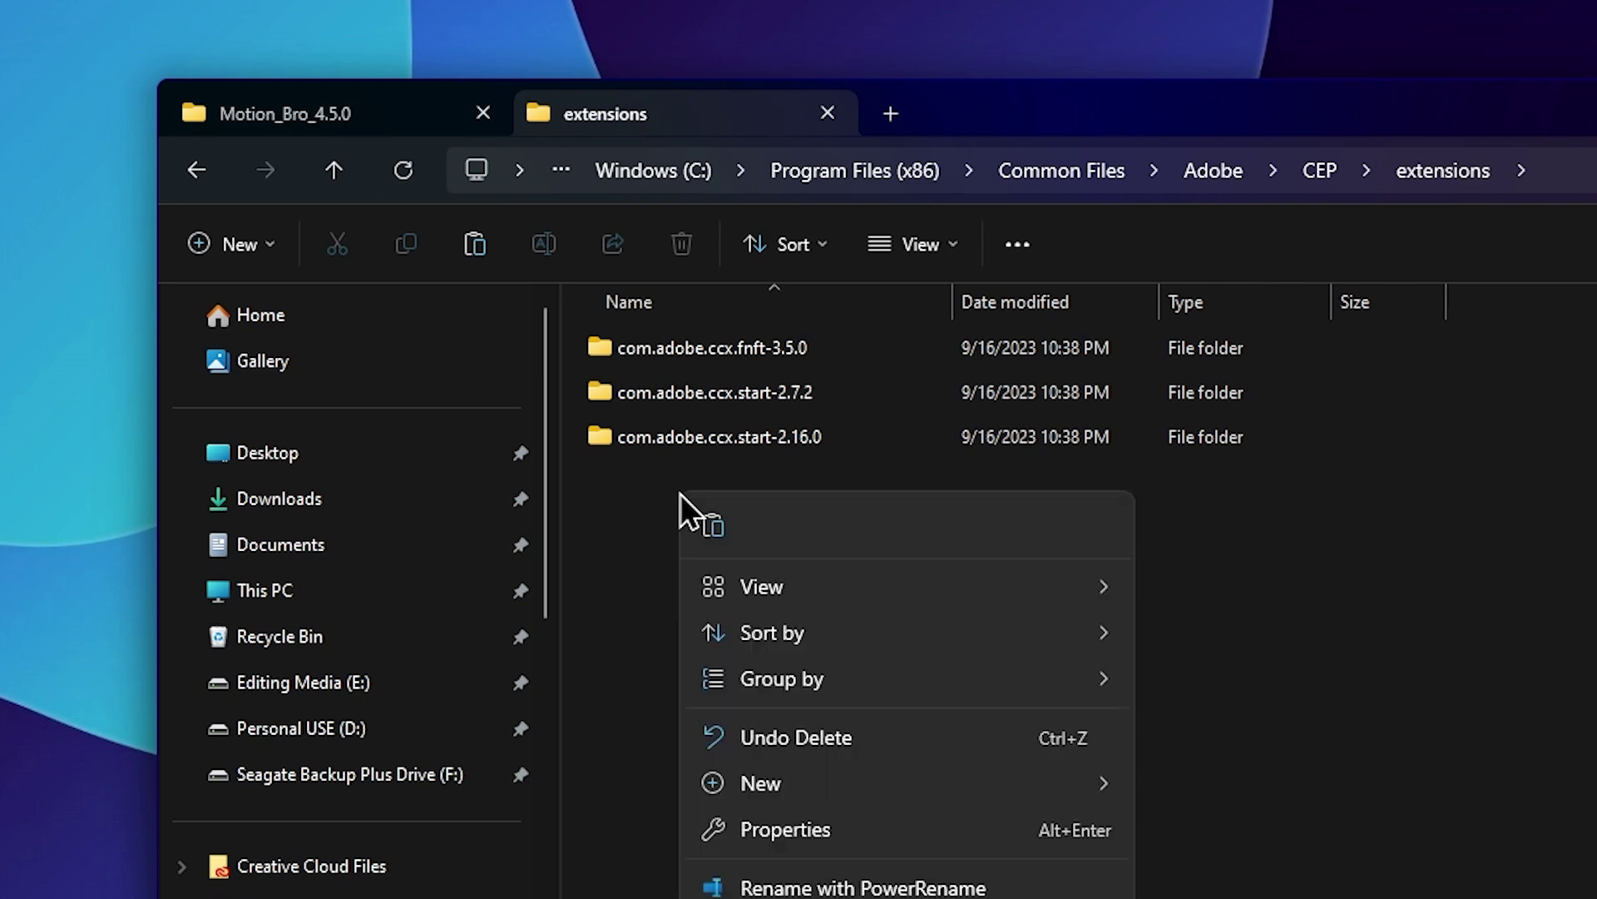
{"action": "left_click", "coordinate": [718, 532]}
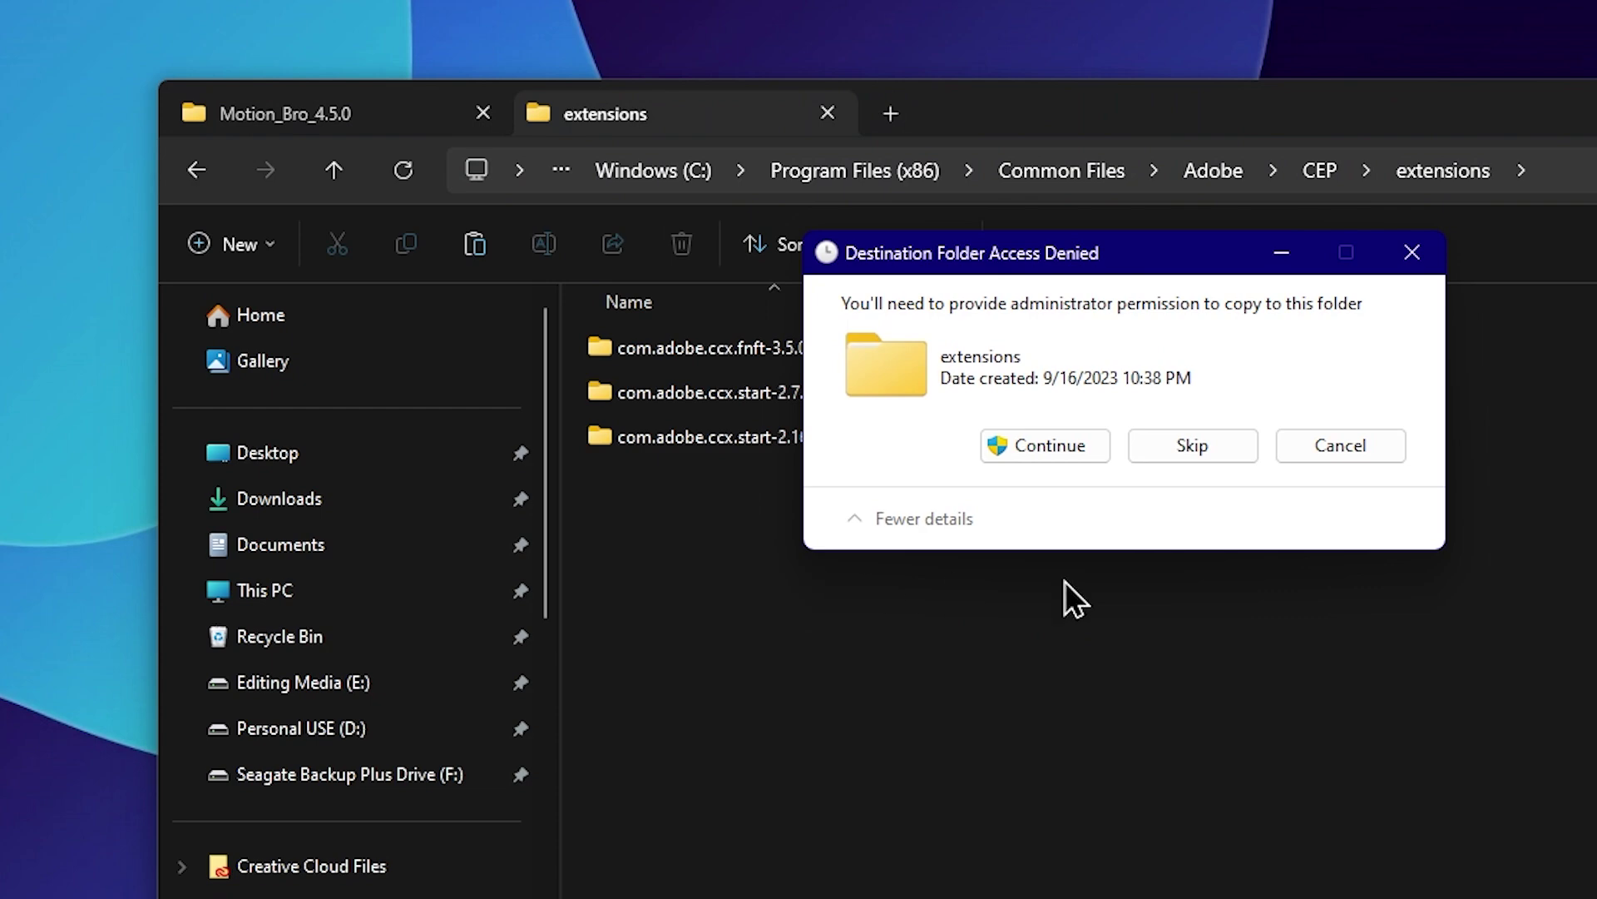
{"action": "left_click", "coordinate": [1077, 449]}
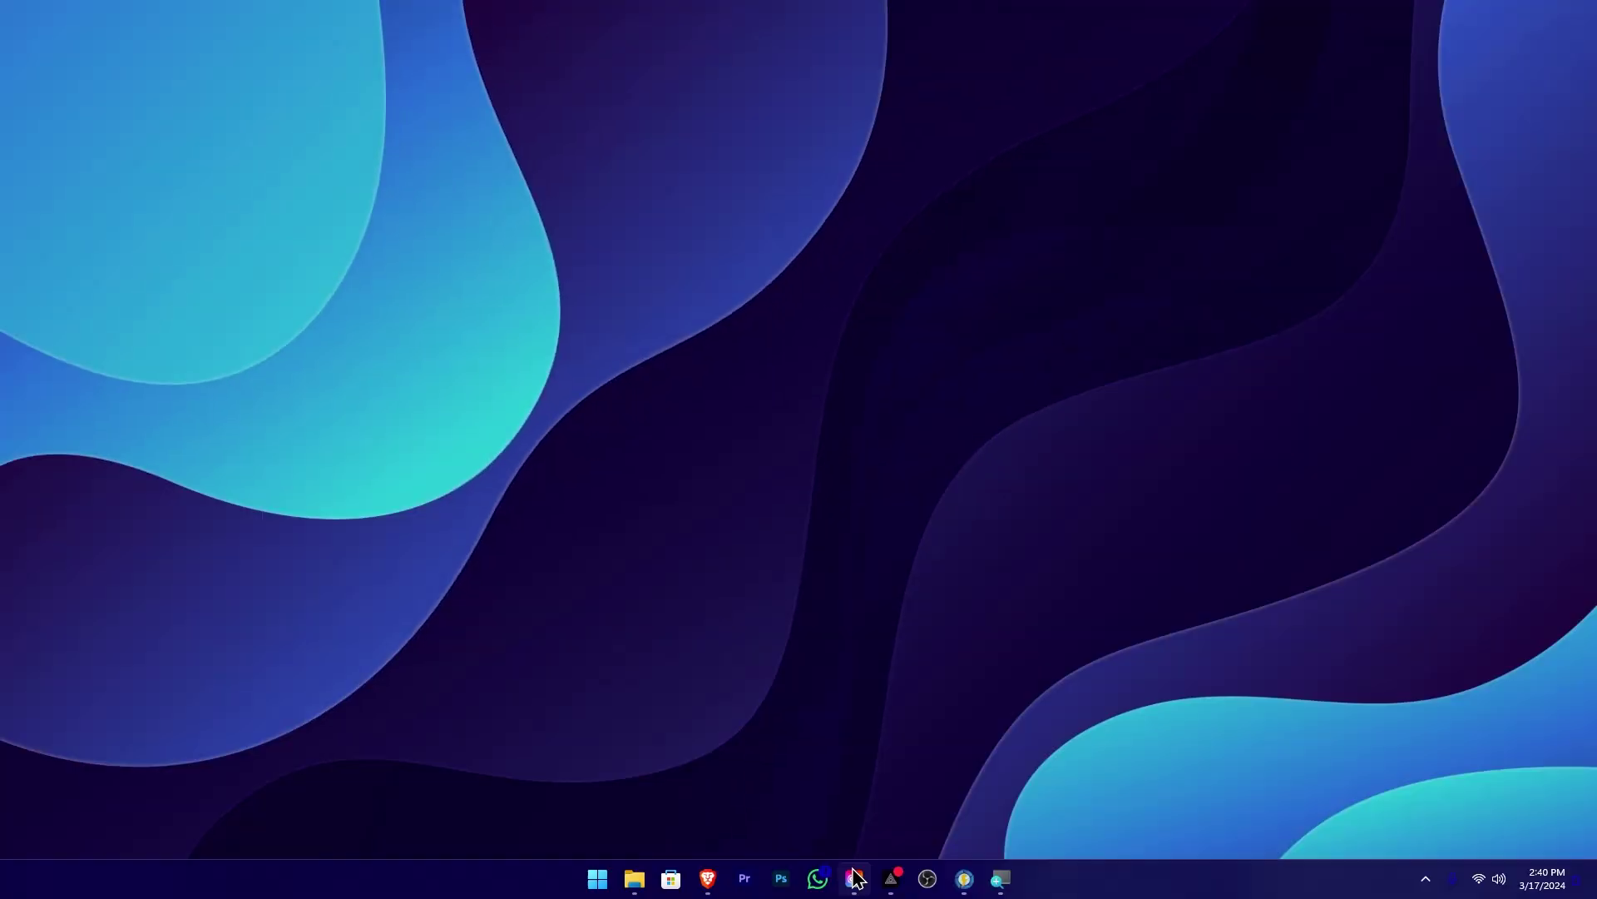
Step: Switch to Premiere Pro, open the Motion Bro 4.5.0 extension and move its panel to the AEJuice Pack Manager 4 panel group
{"action": "left_click", "coordinate": [753, 877]}
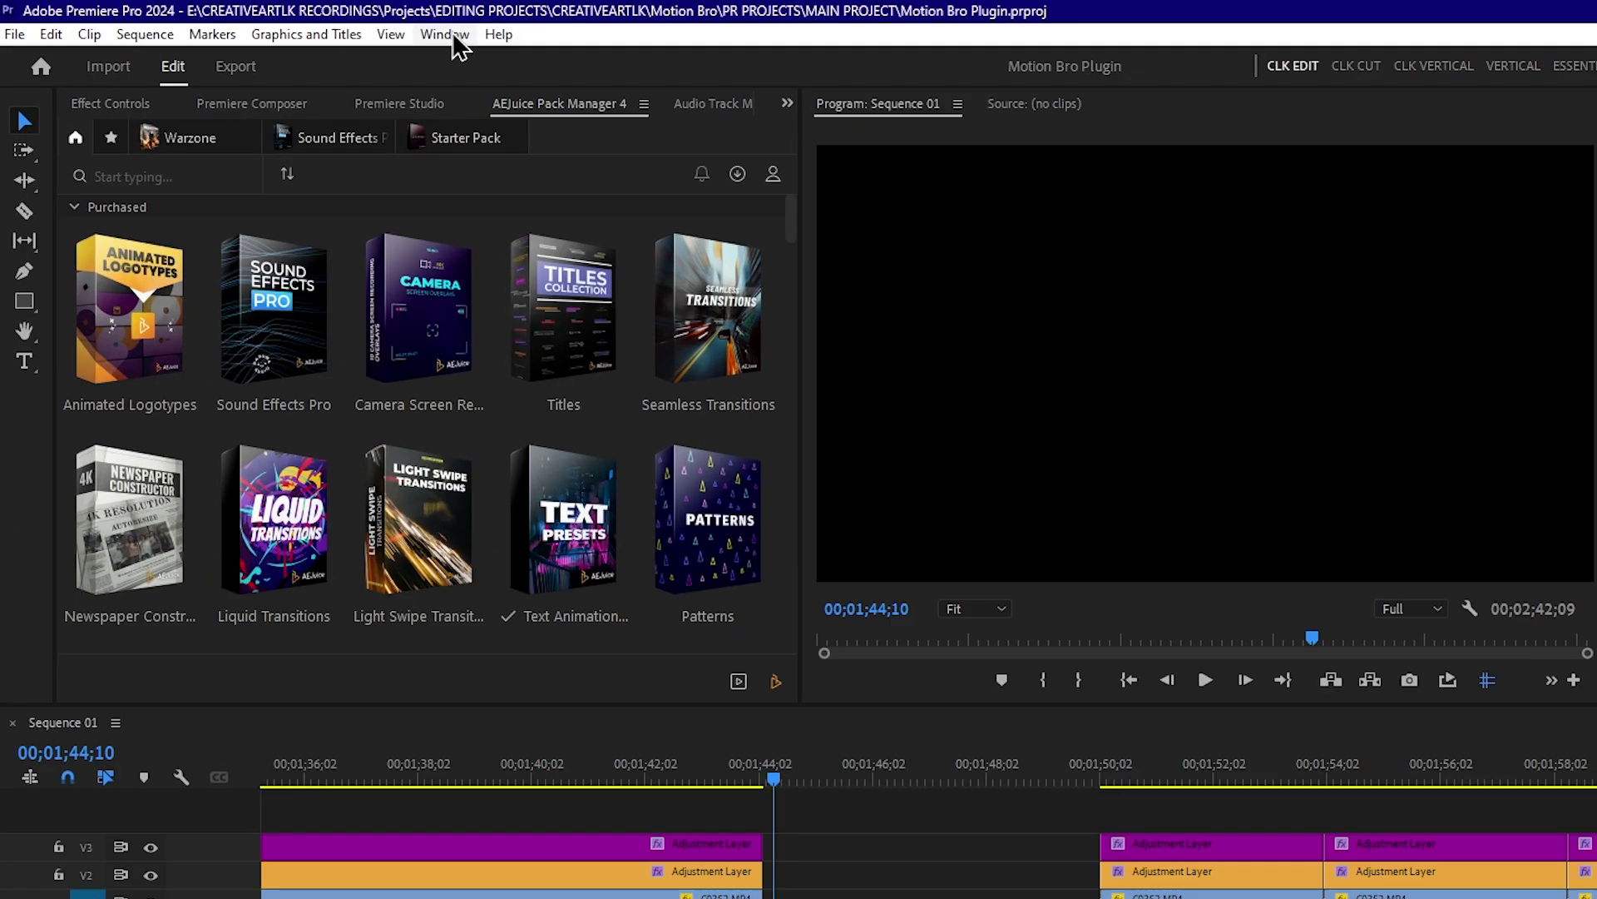
{"action": "left_click", "coordinate": [336, 28]}
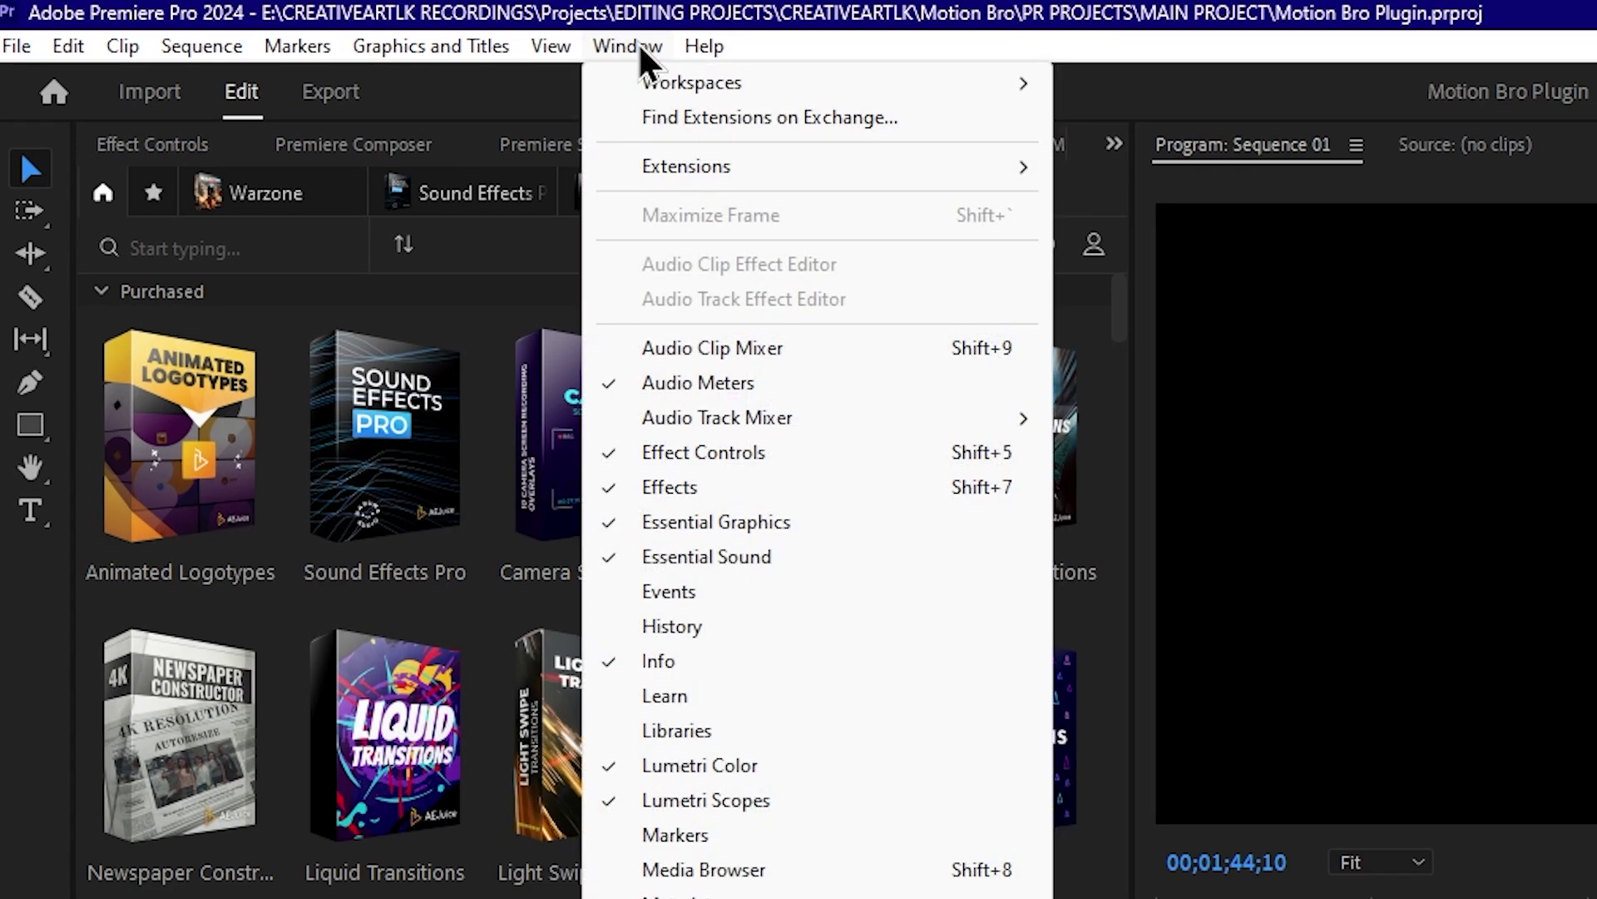
{"action": "mouse_move", "coordinate": [745, 171]}
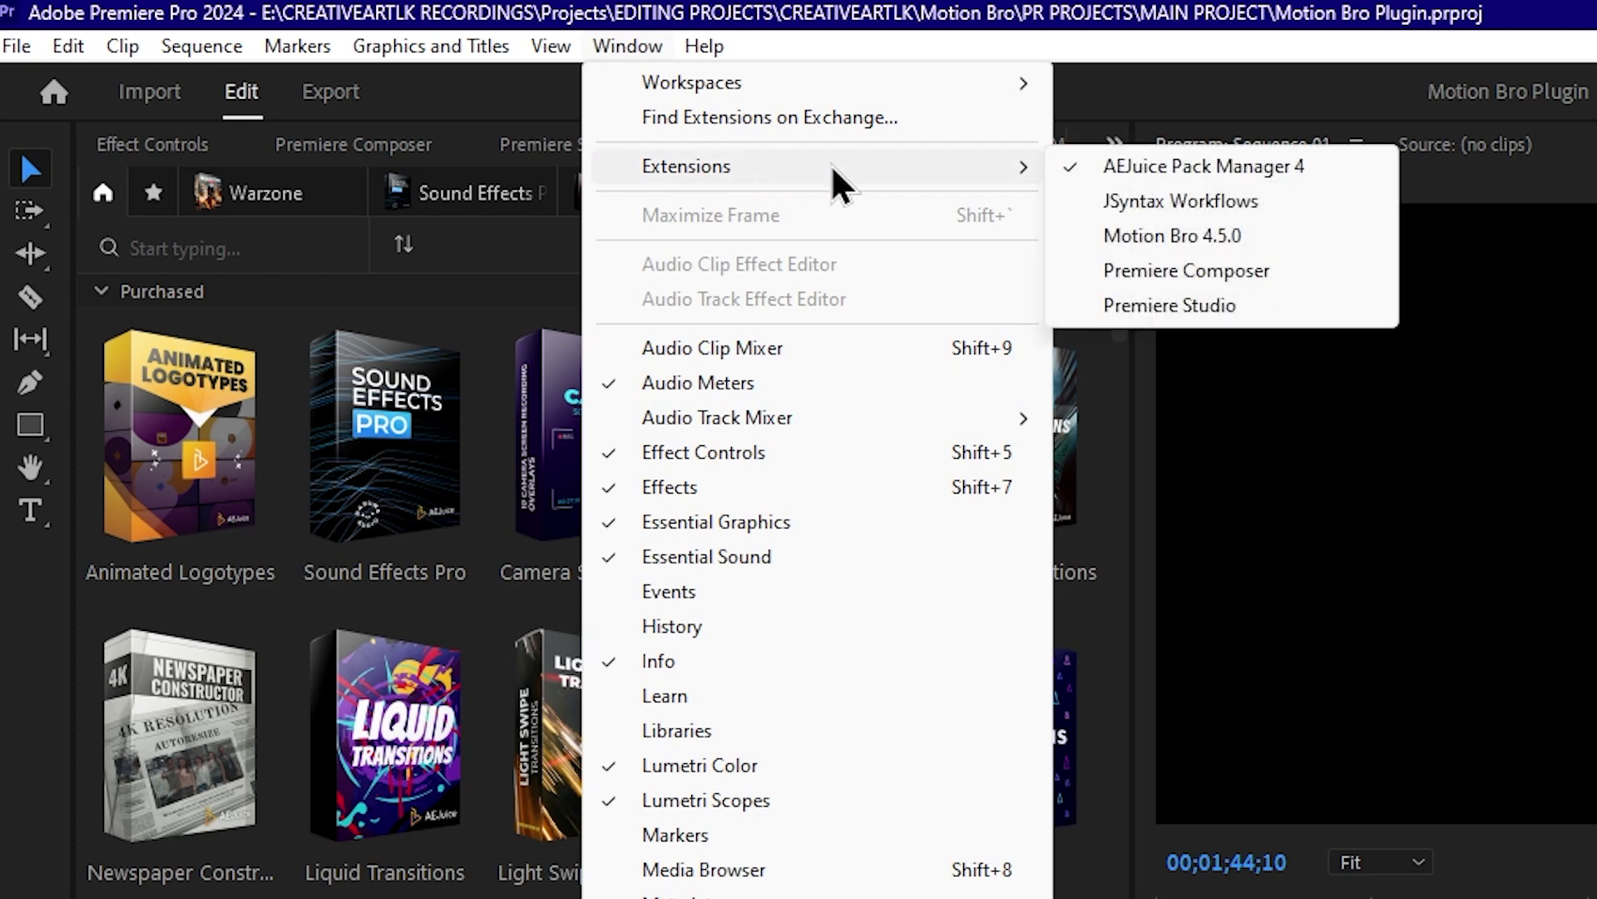
{"action": "left_click", "coordinate": [1128, 237]}
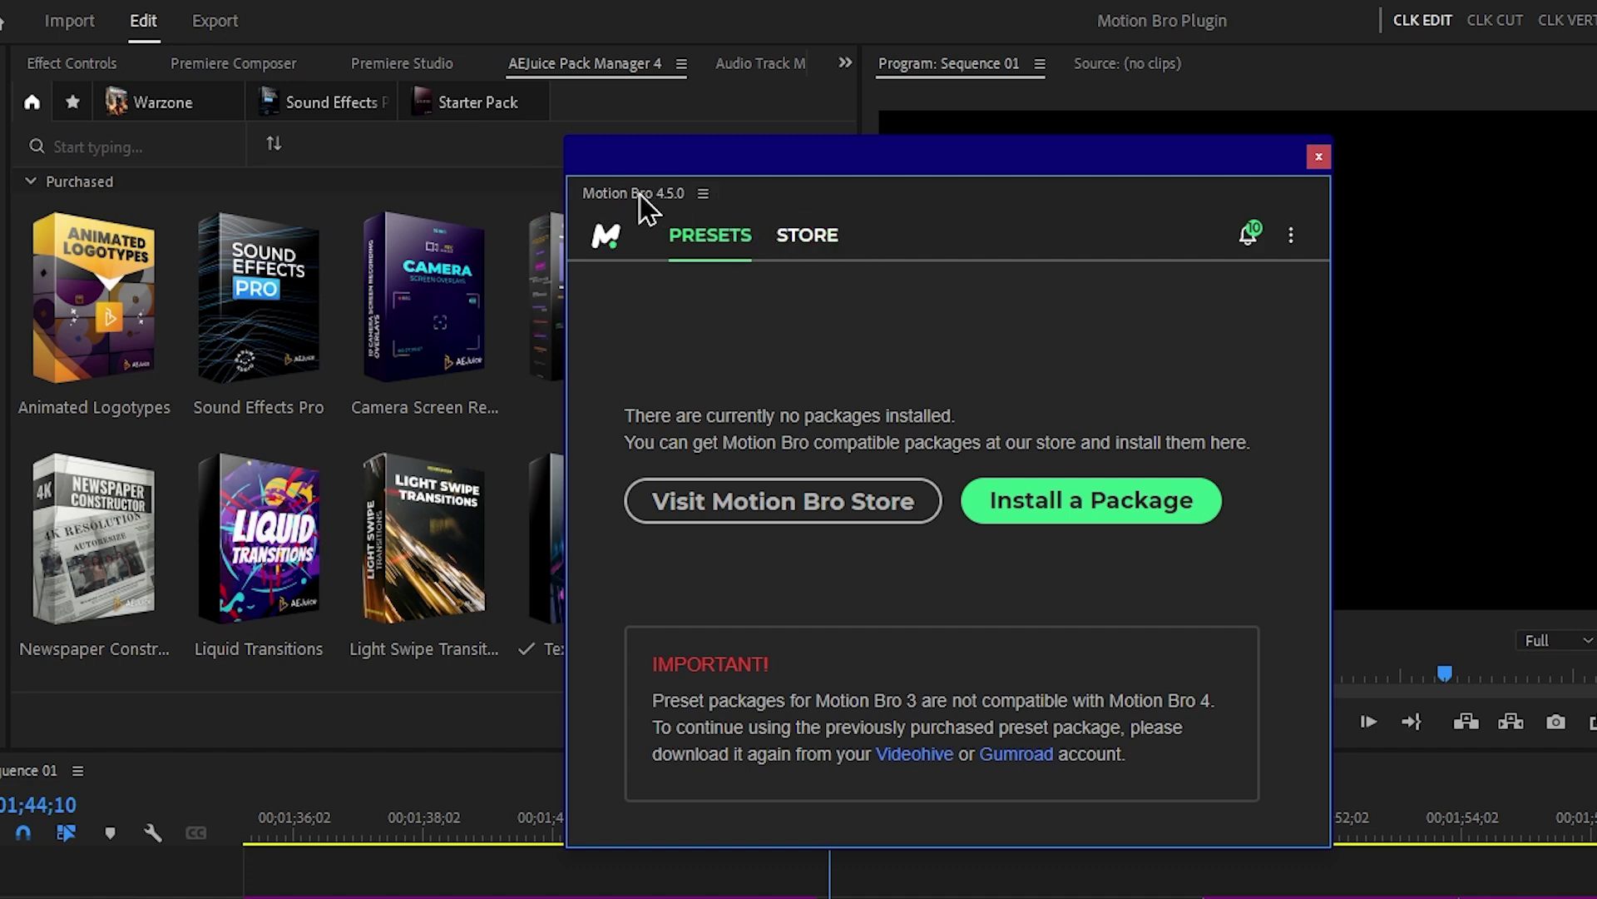
{"action": "left_click_drag", "start_coordinate": [641, 193], "coordinate": [657, 68]}
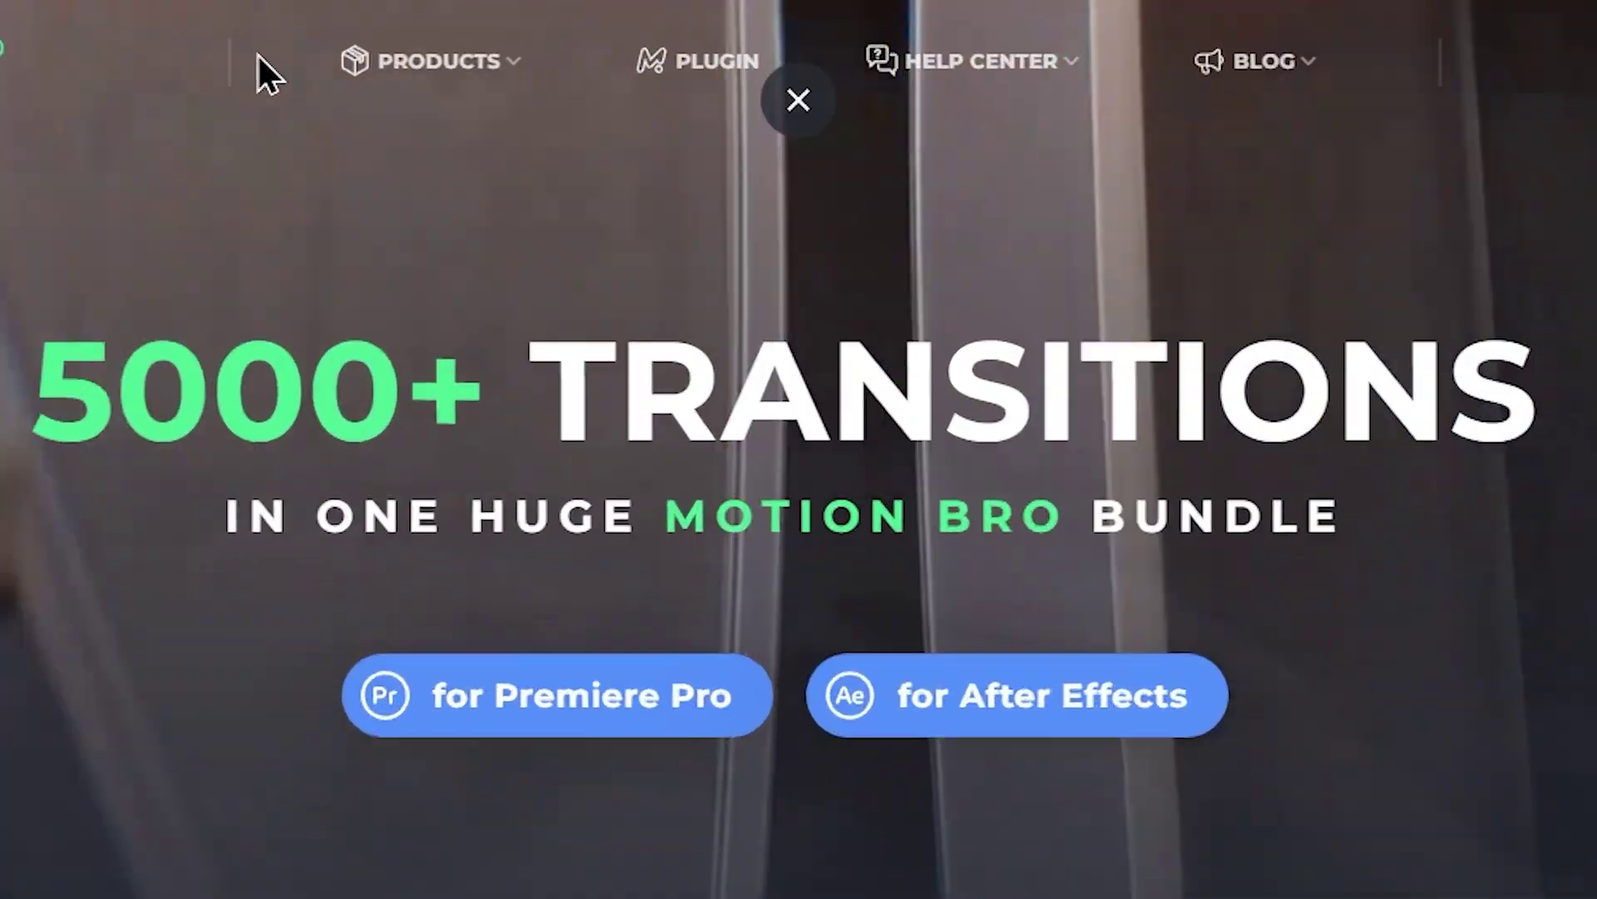
Step: Open the products page on the Motion Bro website and sort the products by price, low to high
{"action": "mouse_move", "coordinate": [623, 40]}
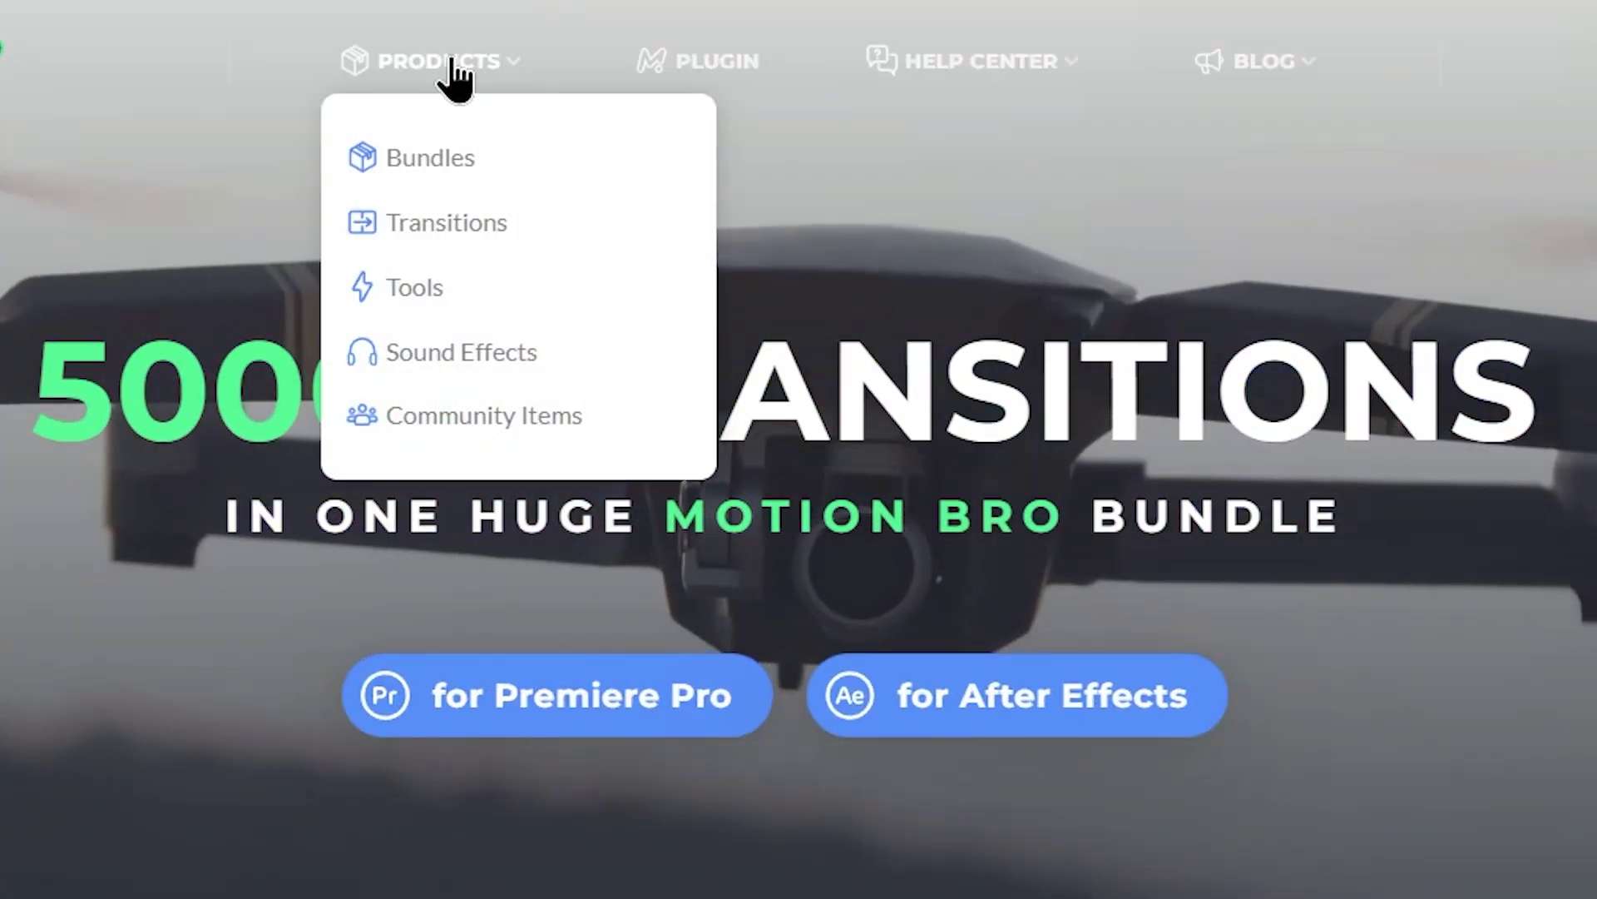
{"action": "left_click", "coordinate": [451, 60]}
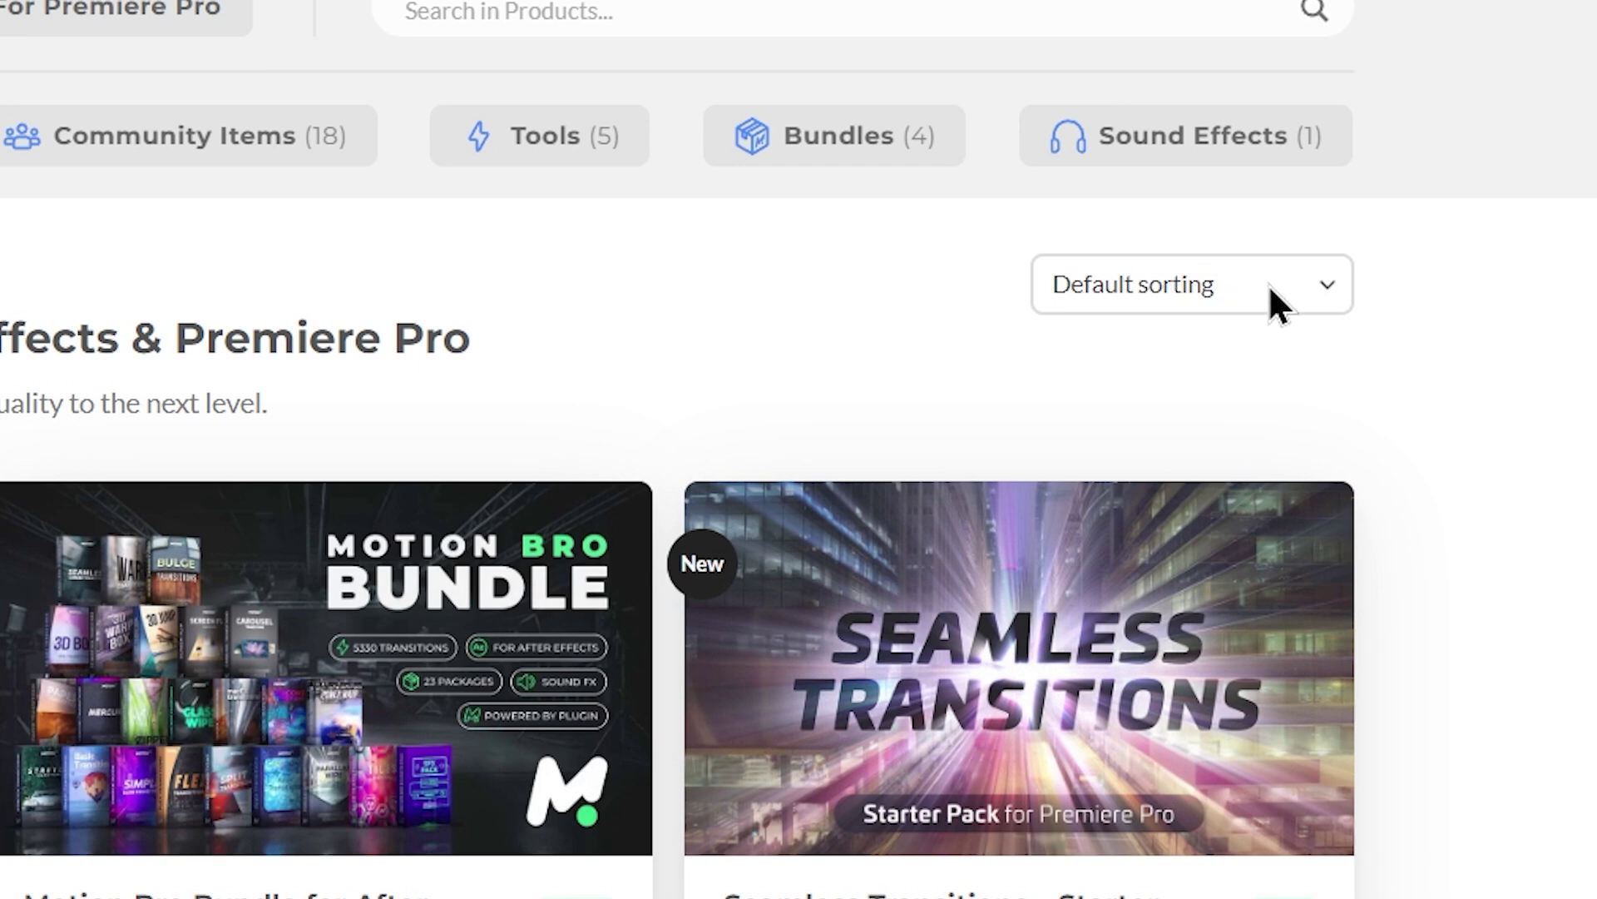
{"action": "left_click", "coordinate": [1272, 291]}
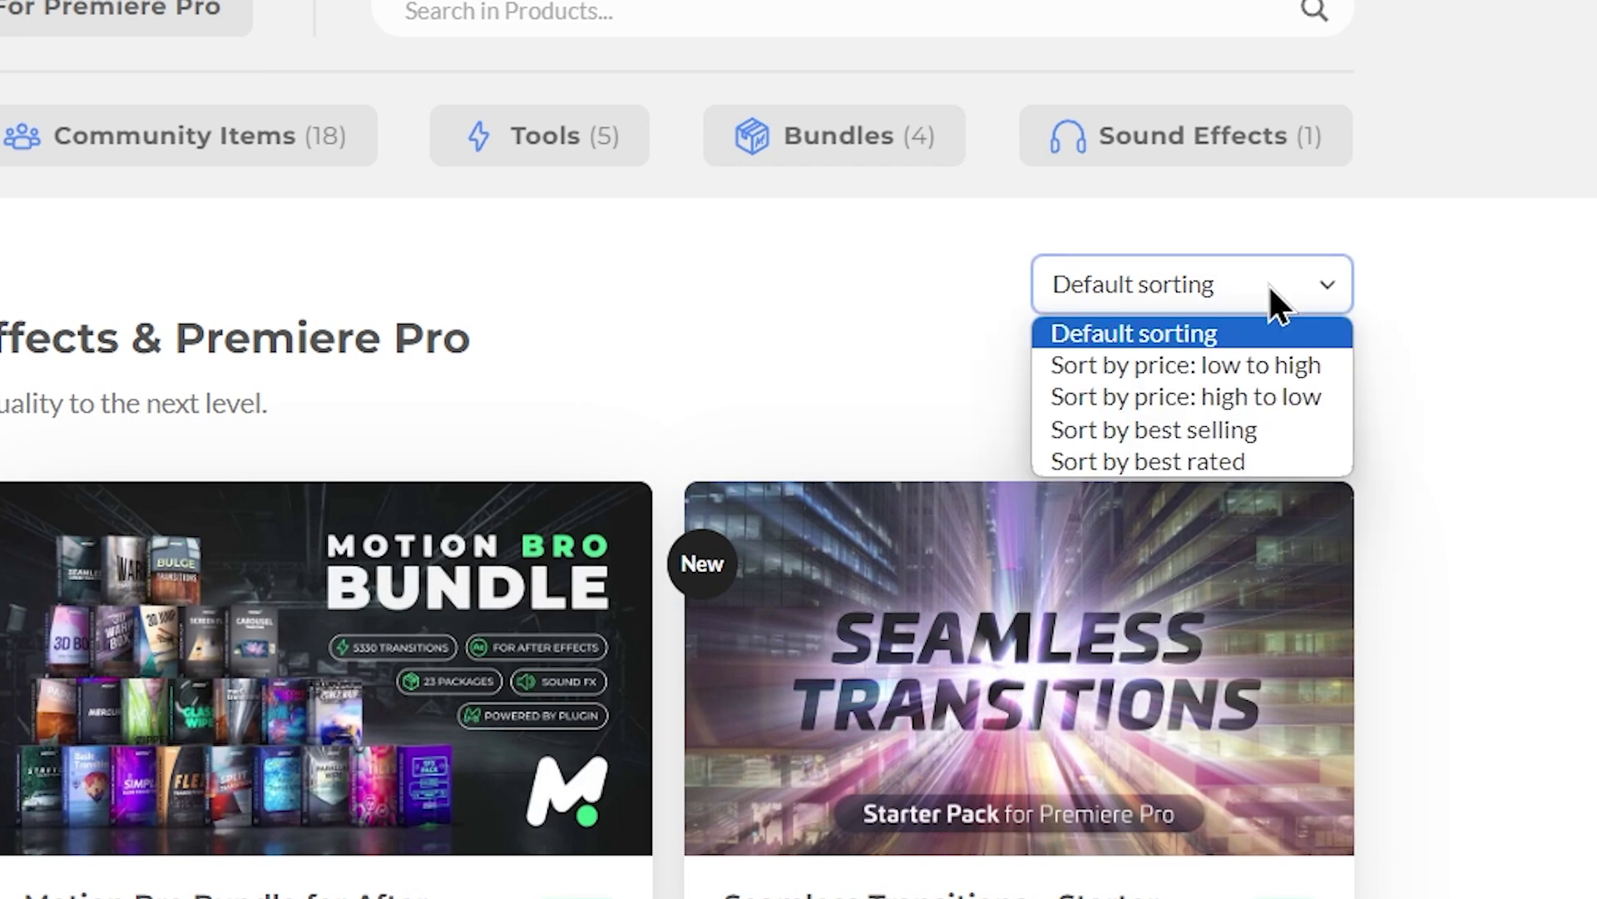
{"action": "left_click", "coordinate": [1206, 365]}
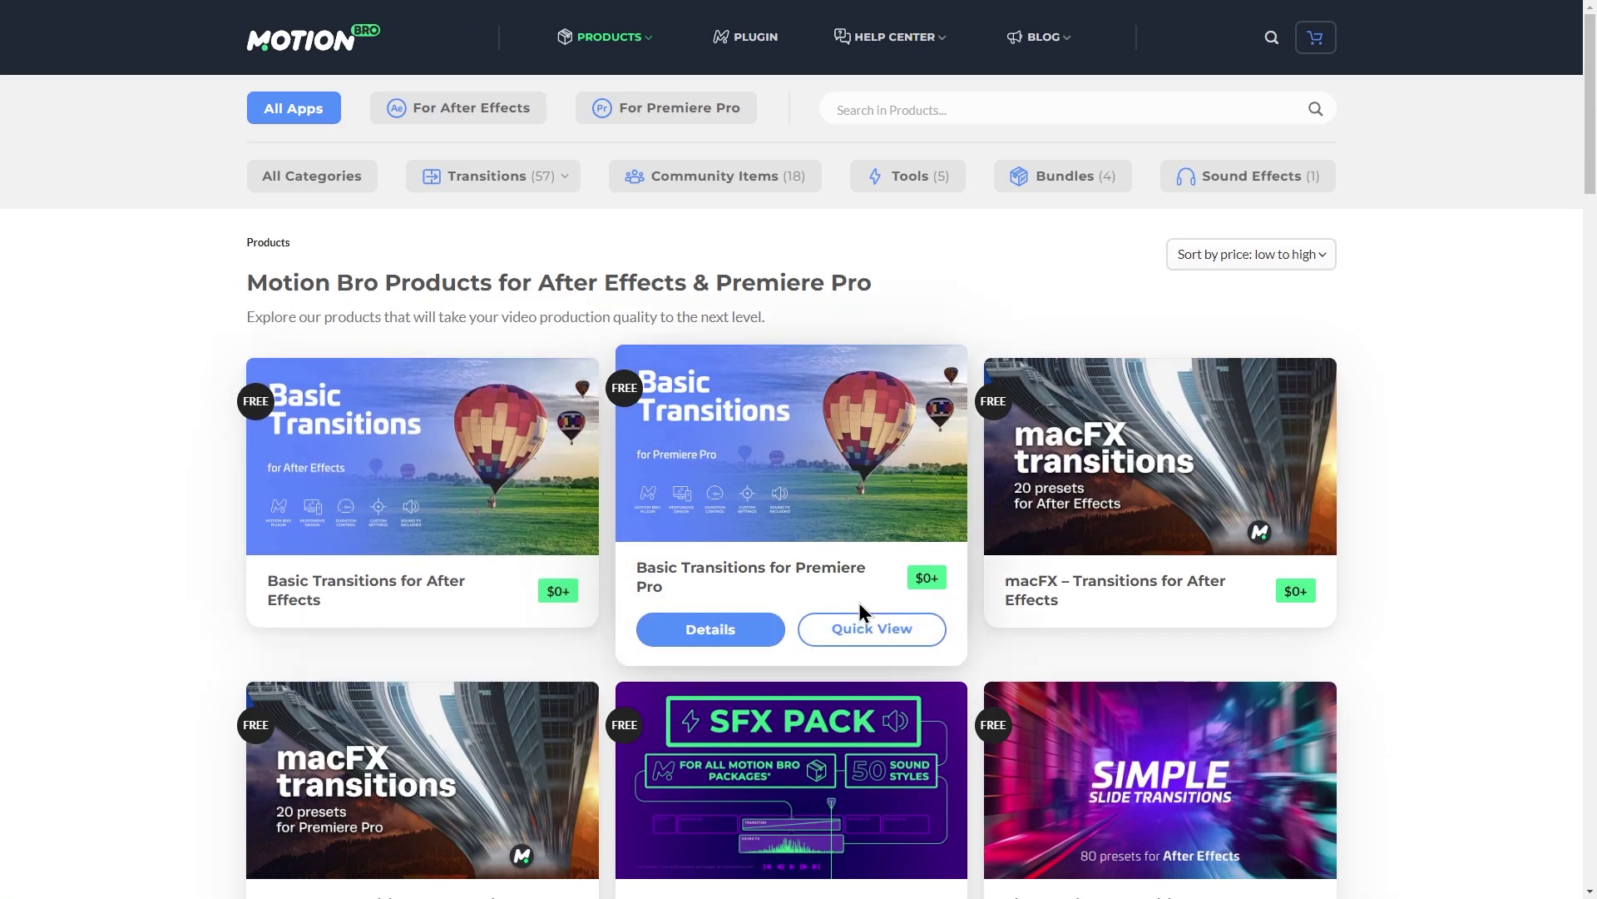
Step: Browse the price-sorted Motion Bro products to examine the free packs for After Effects and Premiere Pro
{"action": "mouse_move", "coordinate": [562, 596]}
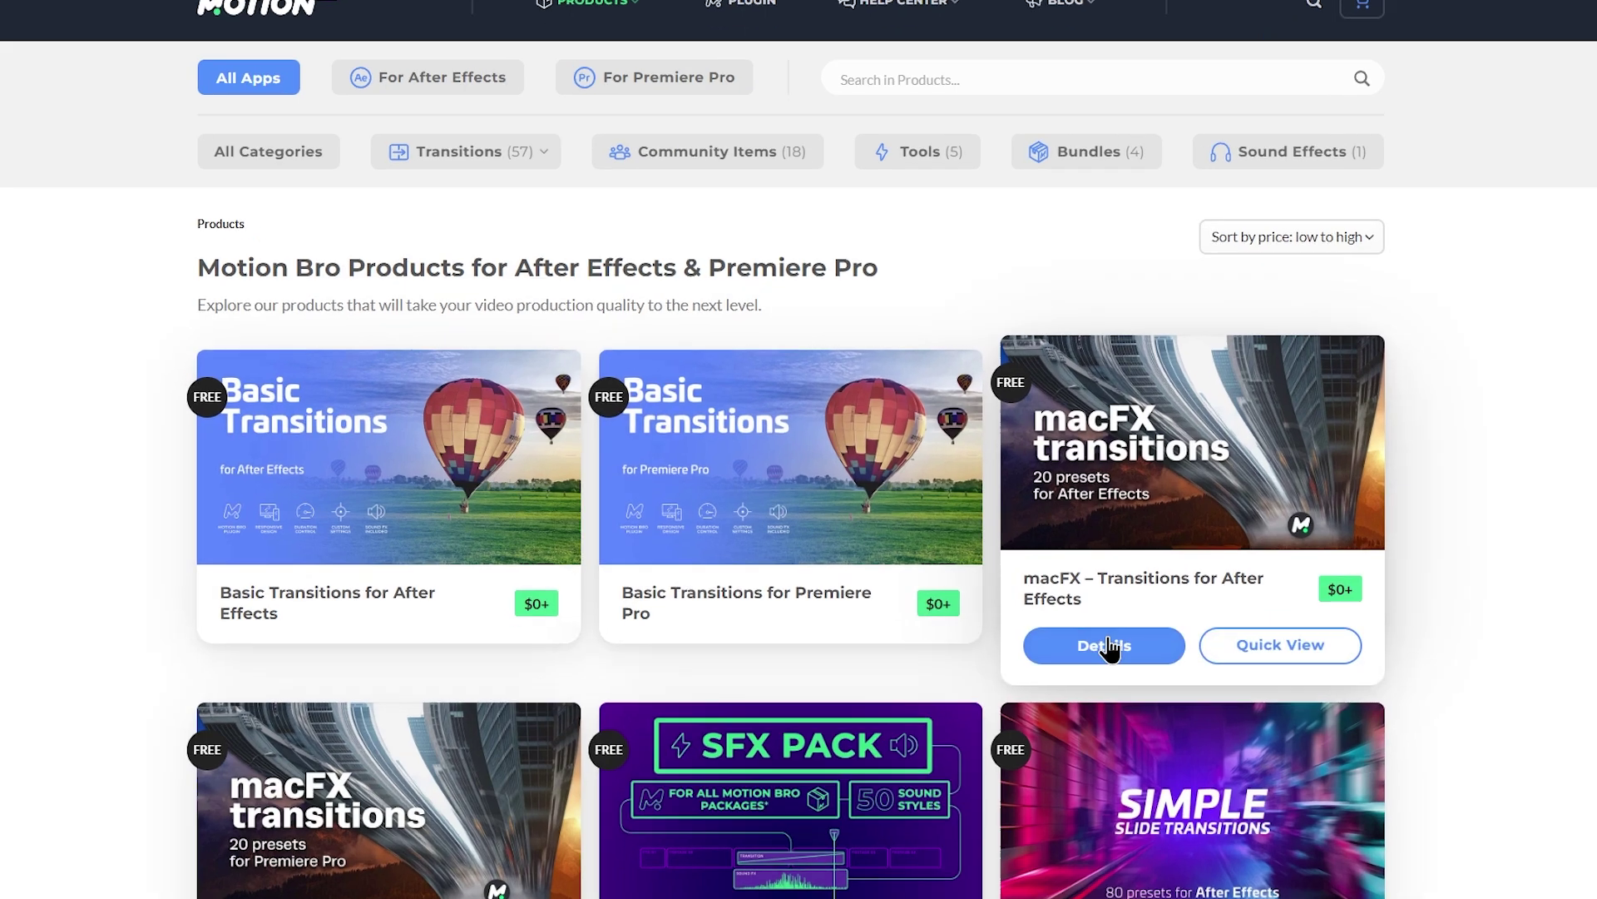
{"action": "mouse_move", "coordinate": [868, 605]}
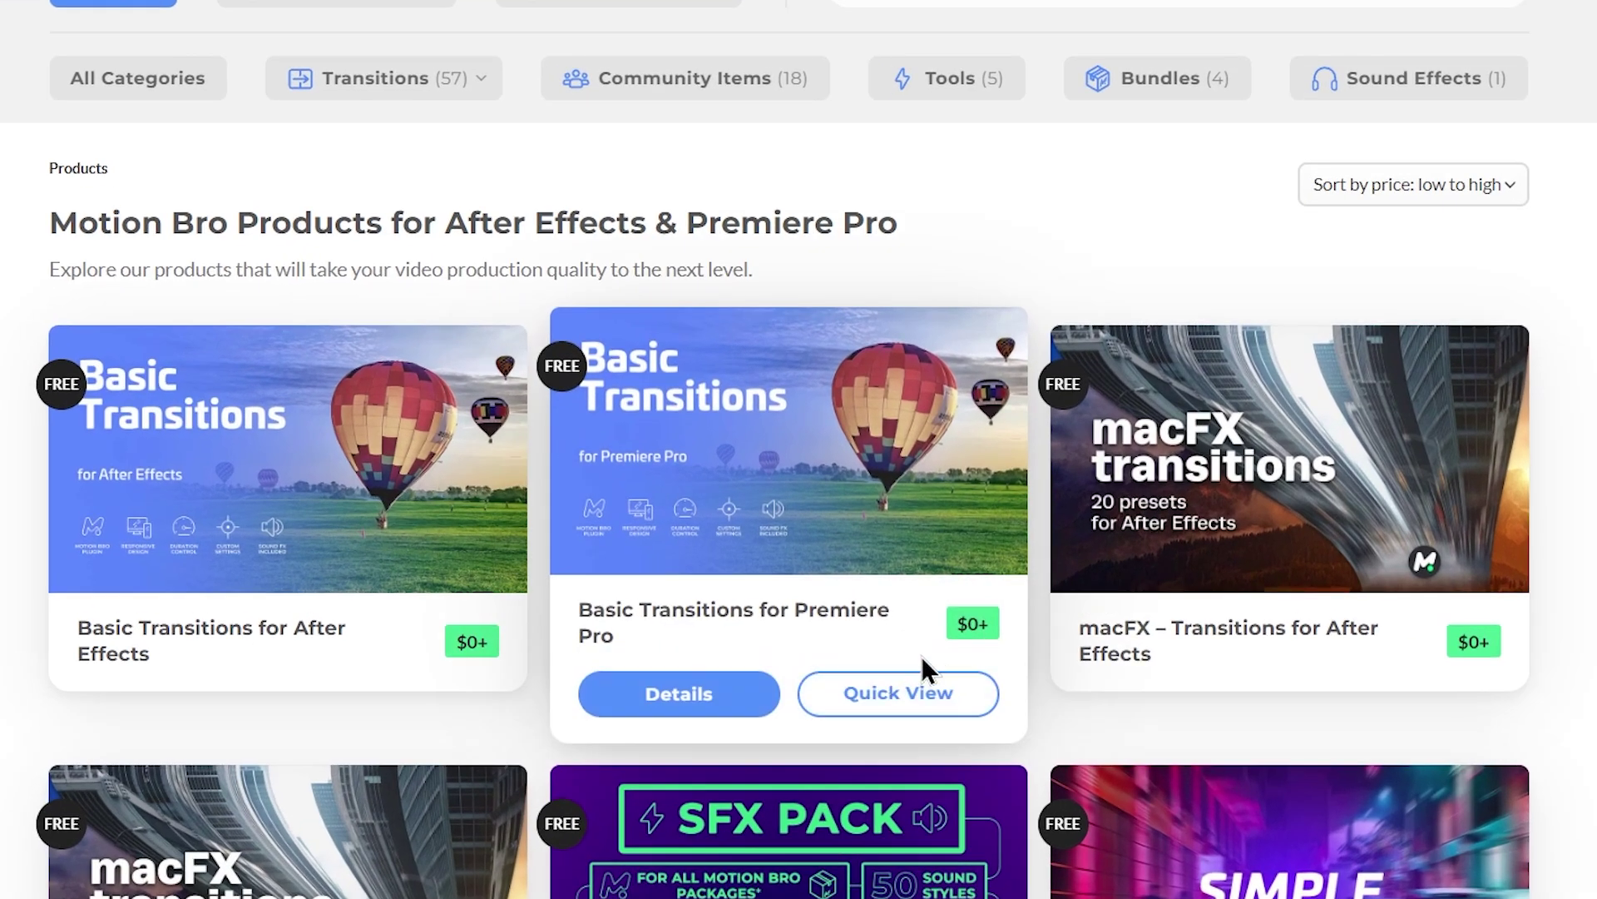
{"action": "mouse_move", "coordinate": [1131, 605]}
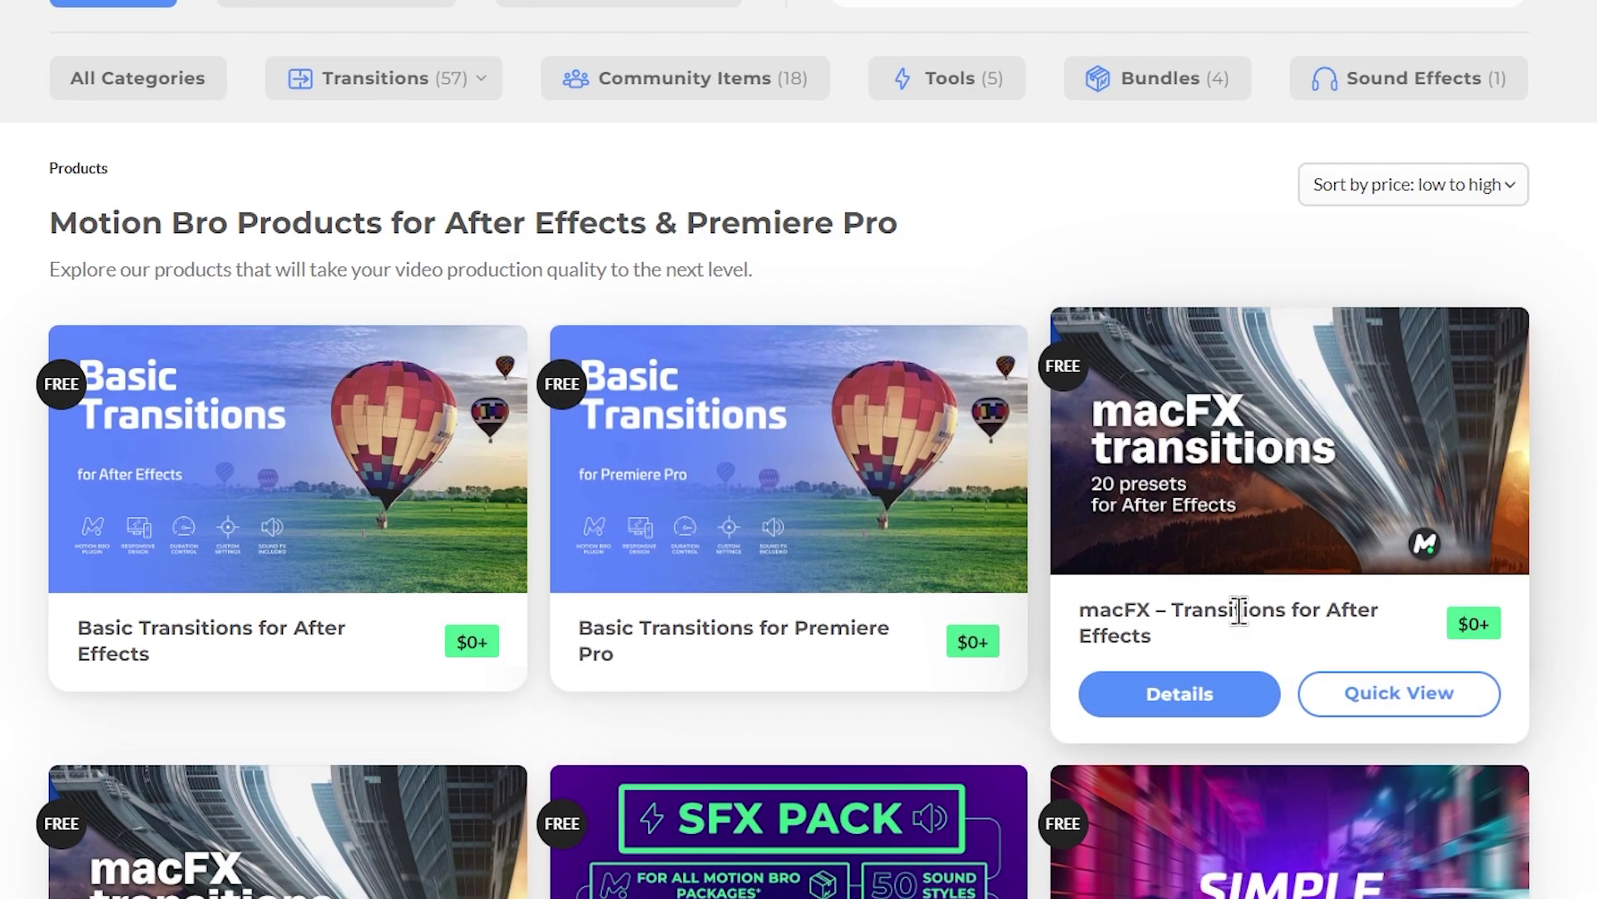
{"action": "scroll", "coordinate": [799, 449], "scroll_direction": "down", "scroll_amount": 10}
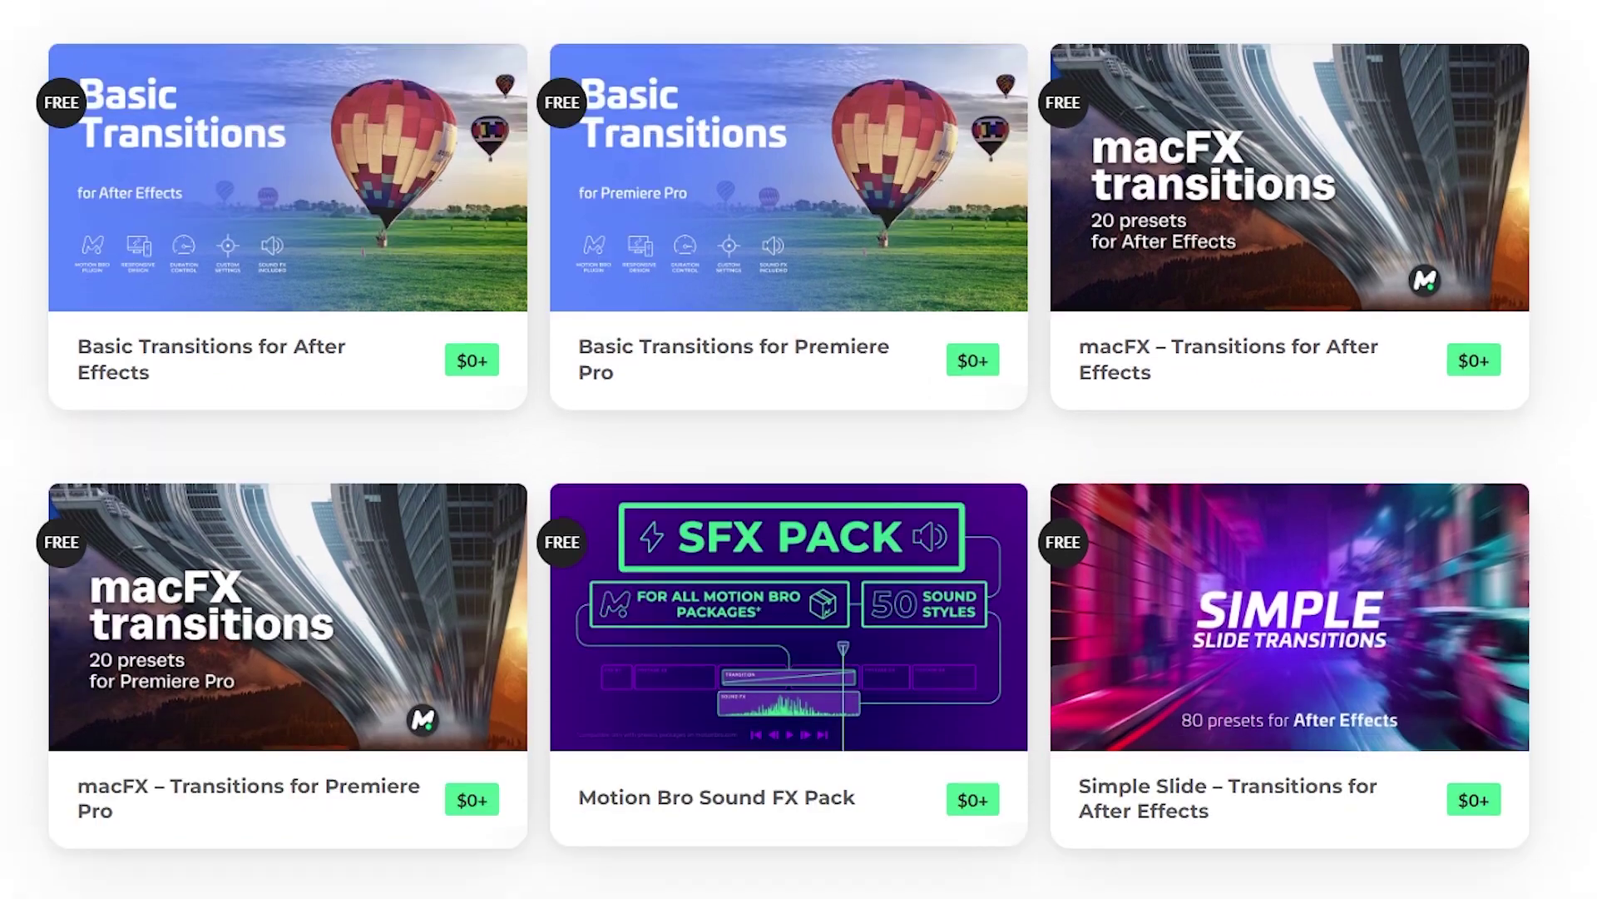
{"action": "scroll", "coordinate": [799, 449], "scroll_direction": "down", "scroll_amount": 20}
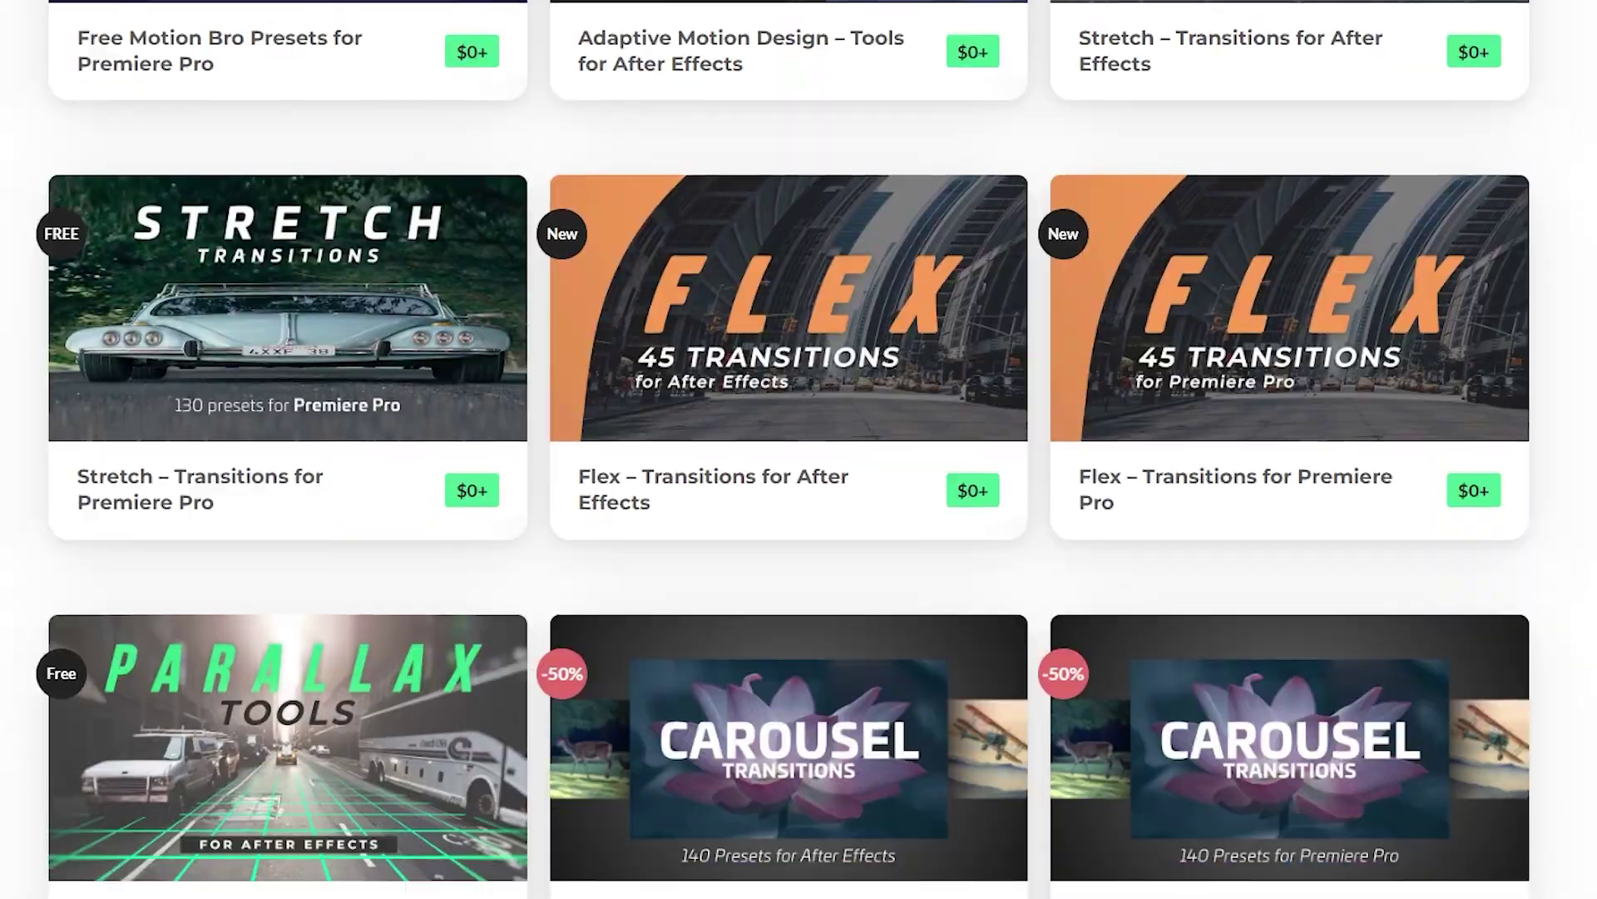
{"action": "scroll", "coordinate": [1015, 724], "scroll_direction": "down", "scroll_amount": 10}
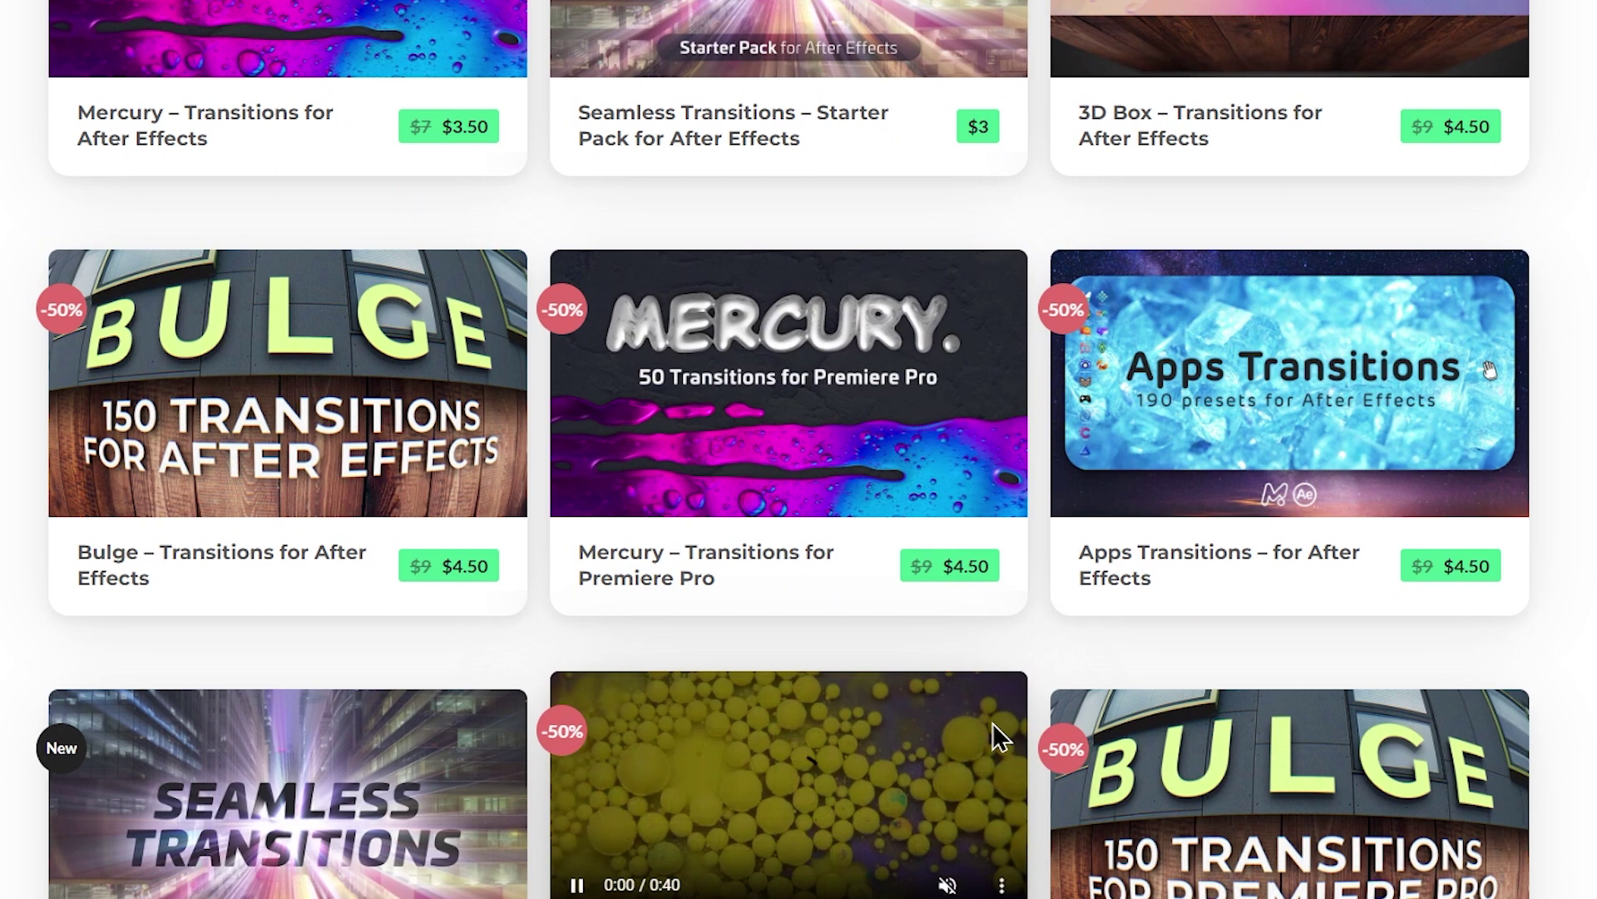
{"action": "scroll", "coordinate": [1012, 706], "scroll_direction": "up", "scroll_amount": 15}
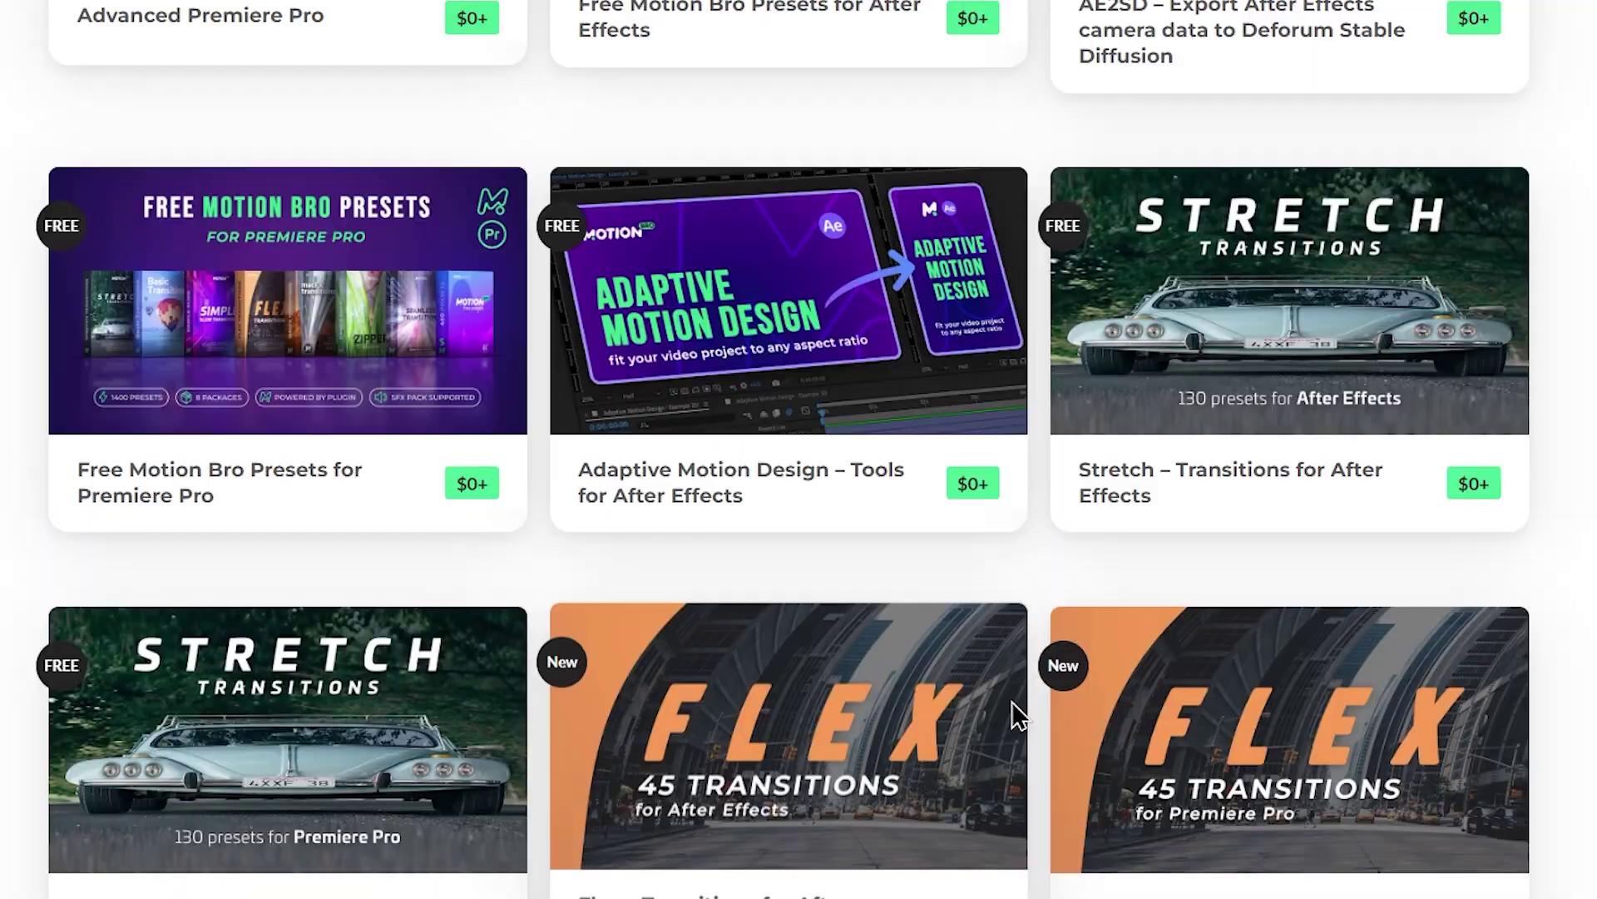
{"action": "scroll", "coordinate": [1013, 703], "scroll_direction": "up", "scroll_amount": 15}
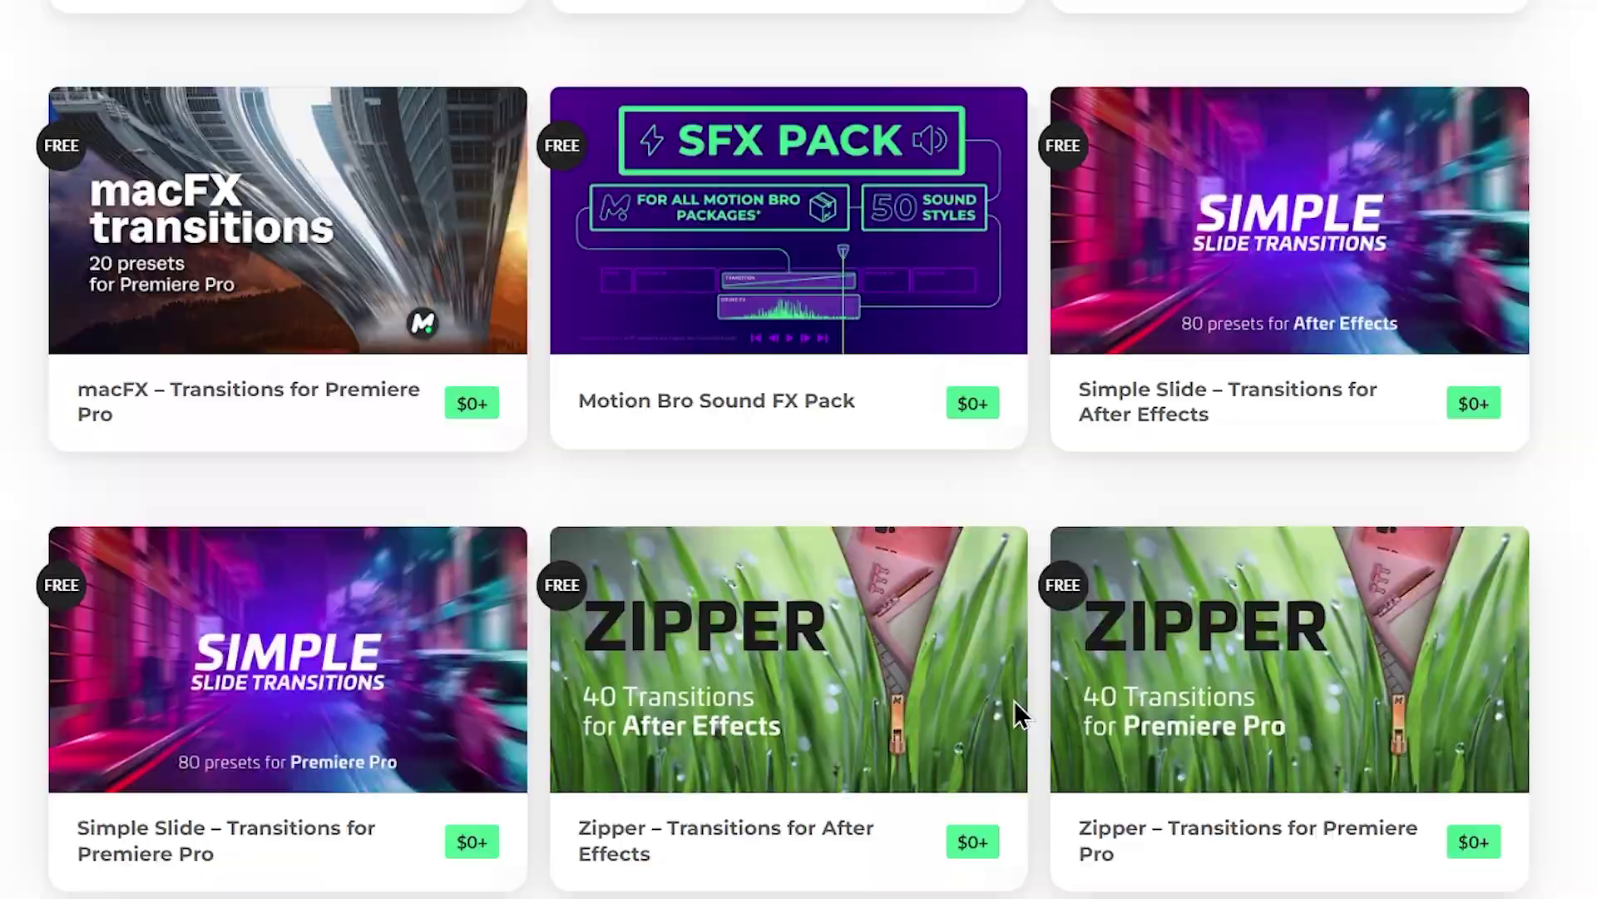
{"action": "scroll", "coordinate": [1036, 670], "scroll_direction": "up", "scroll_amount": 5}
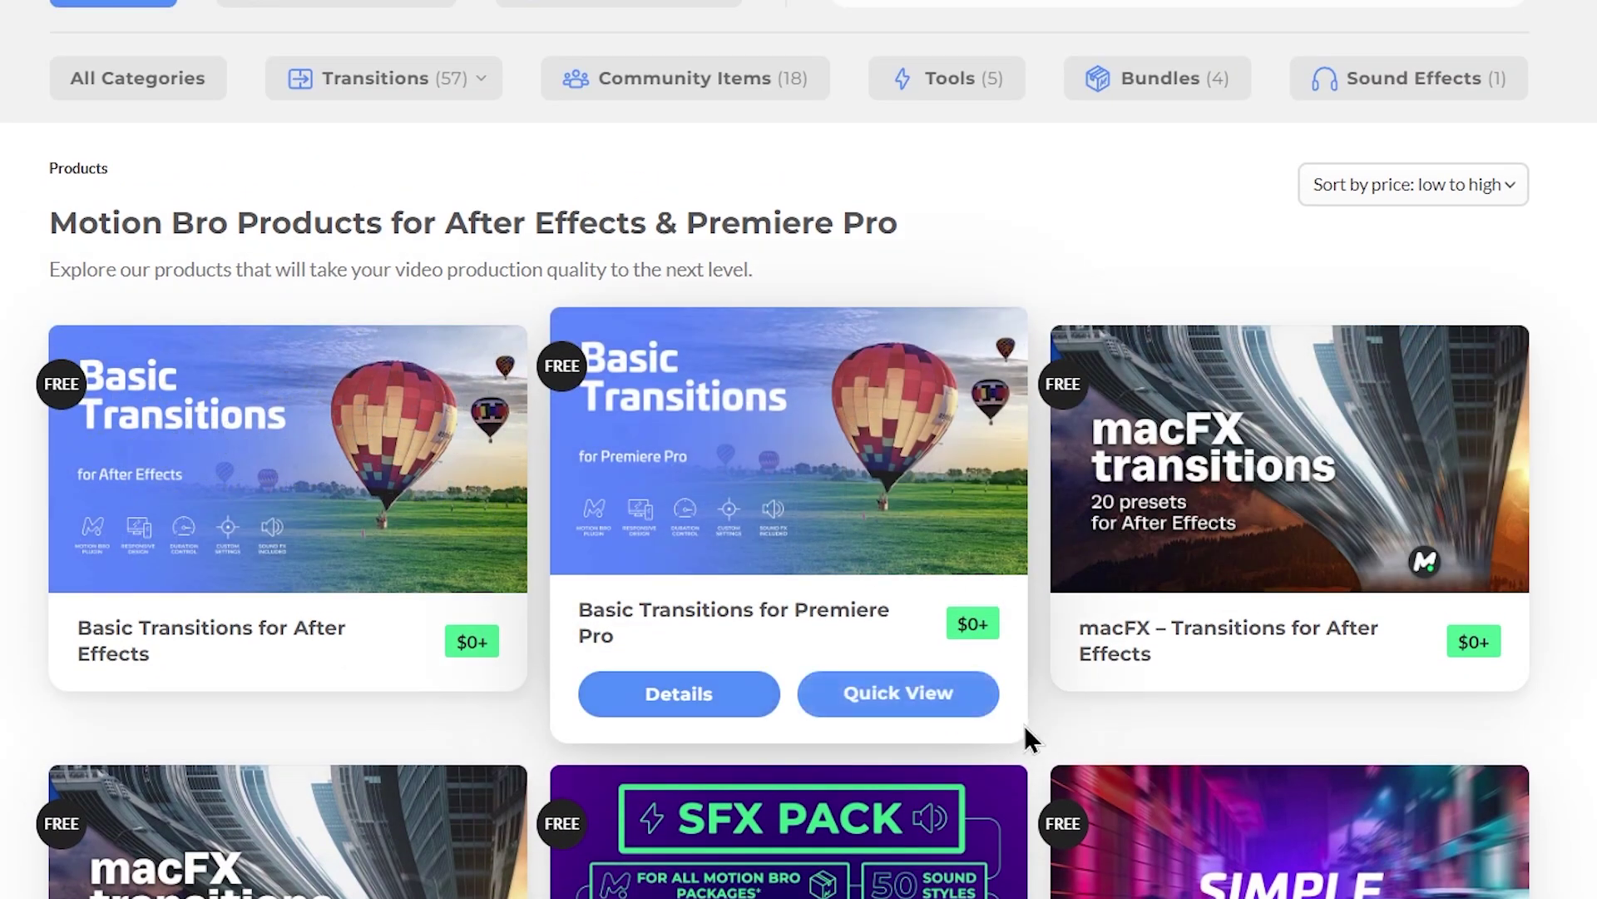
{"action": "scroll", "coordinate": [1006, 757], "scroll_direction": "down", "scroll_amount": 3}
{"action": "mouse_move", "coordinate": [783, 893]}
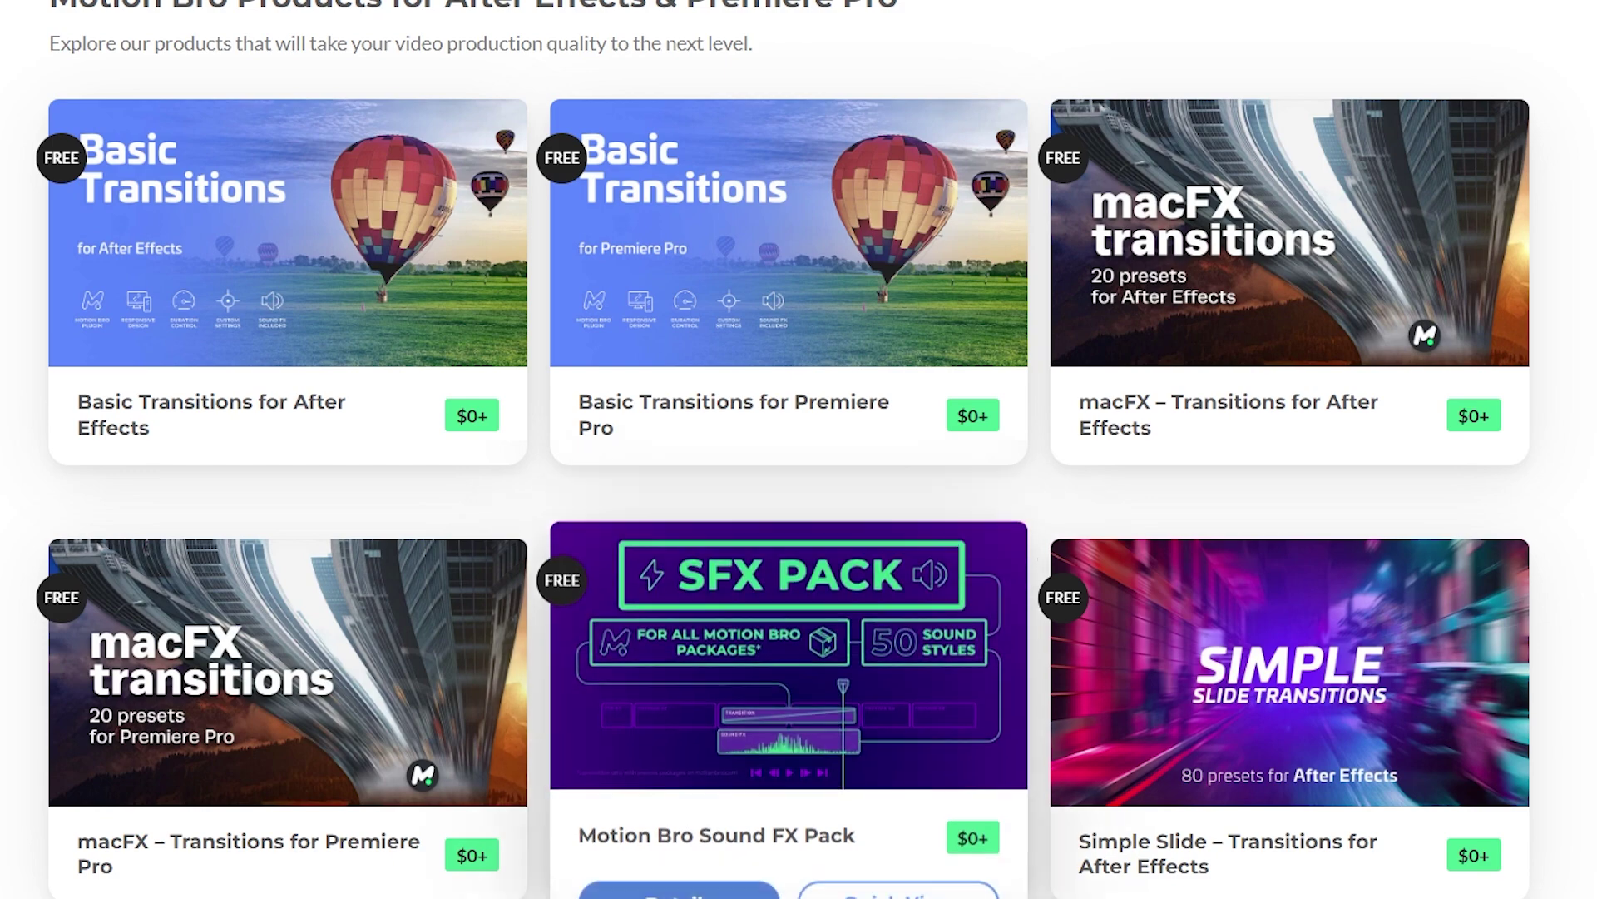
Step: Open the Motion Bro Sound FX Pack details and add the free personal-use version to the cart
{"action": "scroll", "coordinate": [723, 779], "scroll_direction": "down", "scroll_amount": 2}
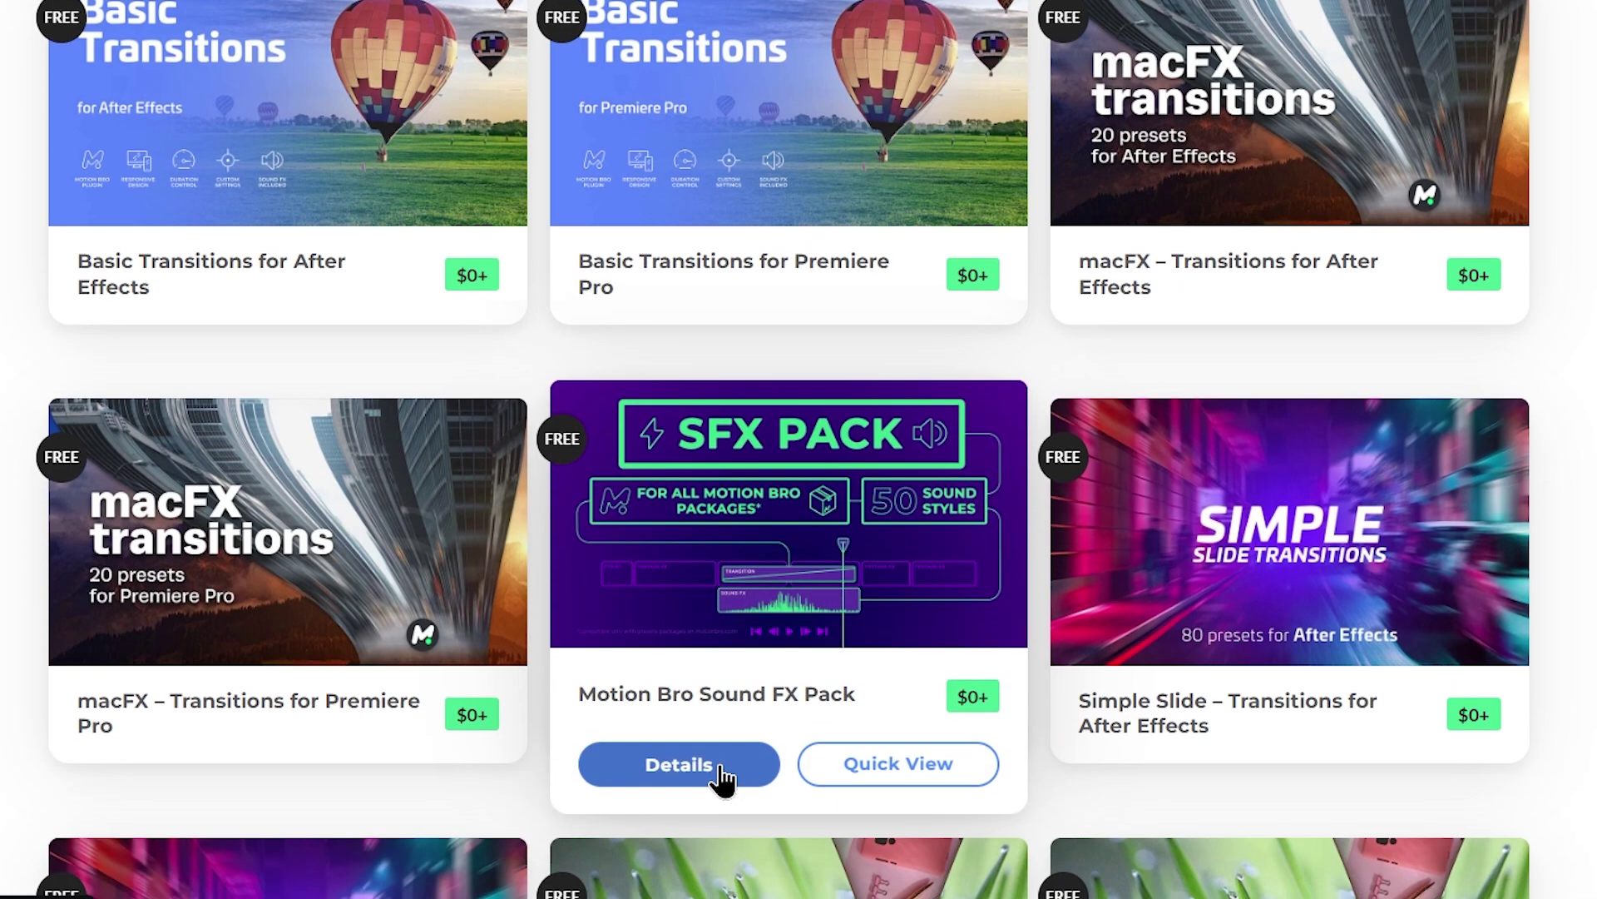
{"action": "left_click", "coordinate": [721, 766]}
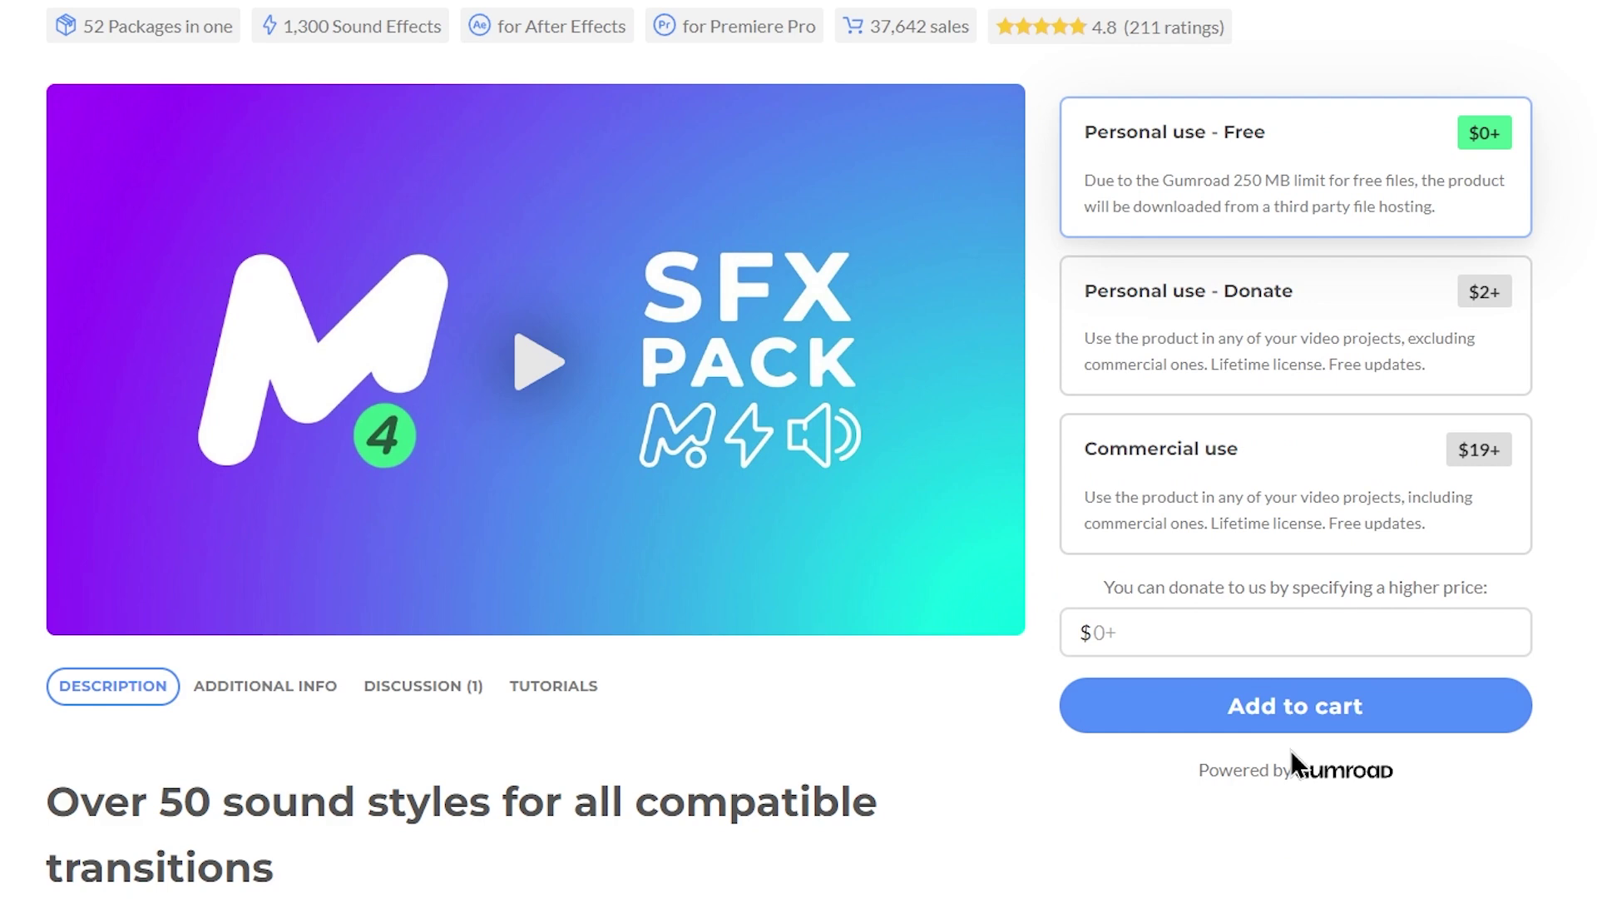
{"action": "left_click", "coordinate": [1323, 707]}
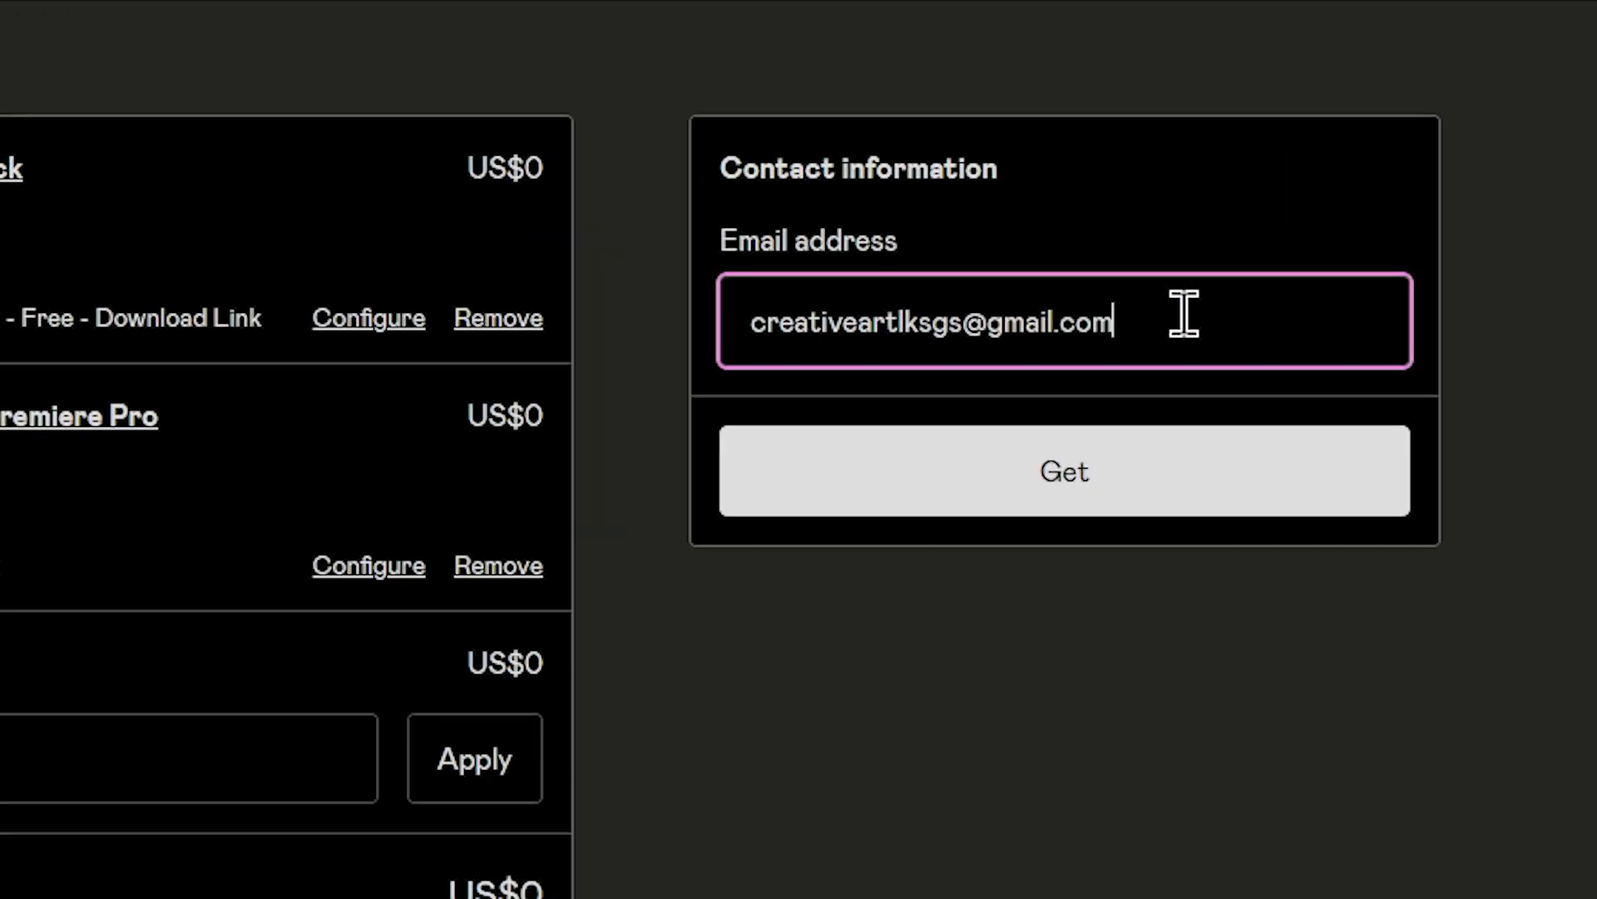
Step: Review the e-mail address entered at the Gumroad checkout and confirm the account from Gumroad's confirmation message
{"action": "key", "text": "ctrl+a"}
{"action": "key", "text": "Right"}
{"action": "left_click_drag", "start_coordinate": [1148, 325], "coordinate": [652, 322]}
{"action": "left_click", "coordinate": [1193, 281]}
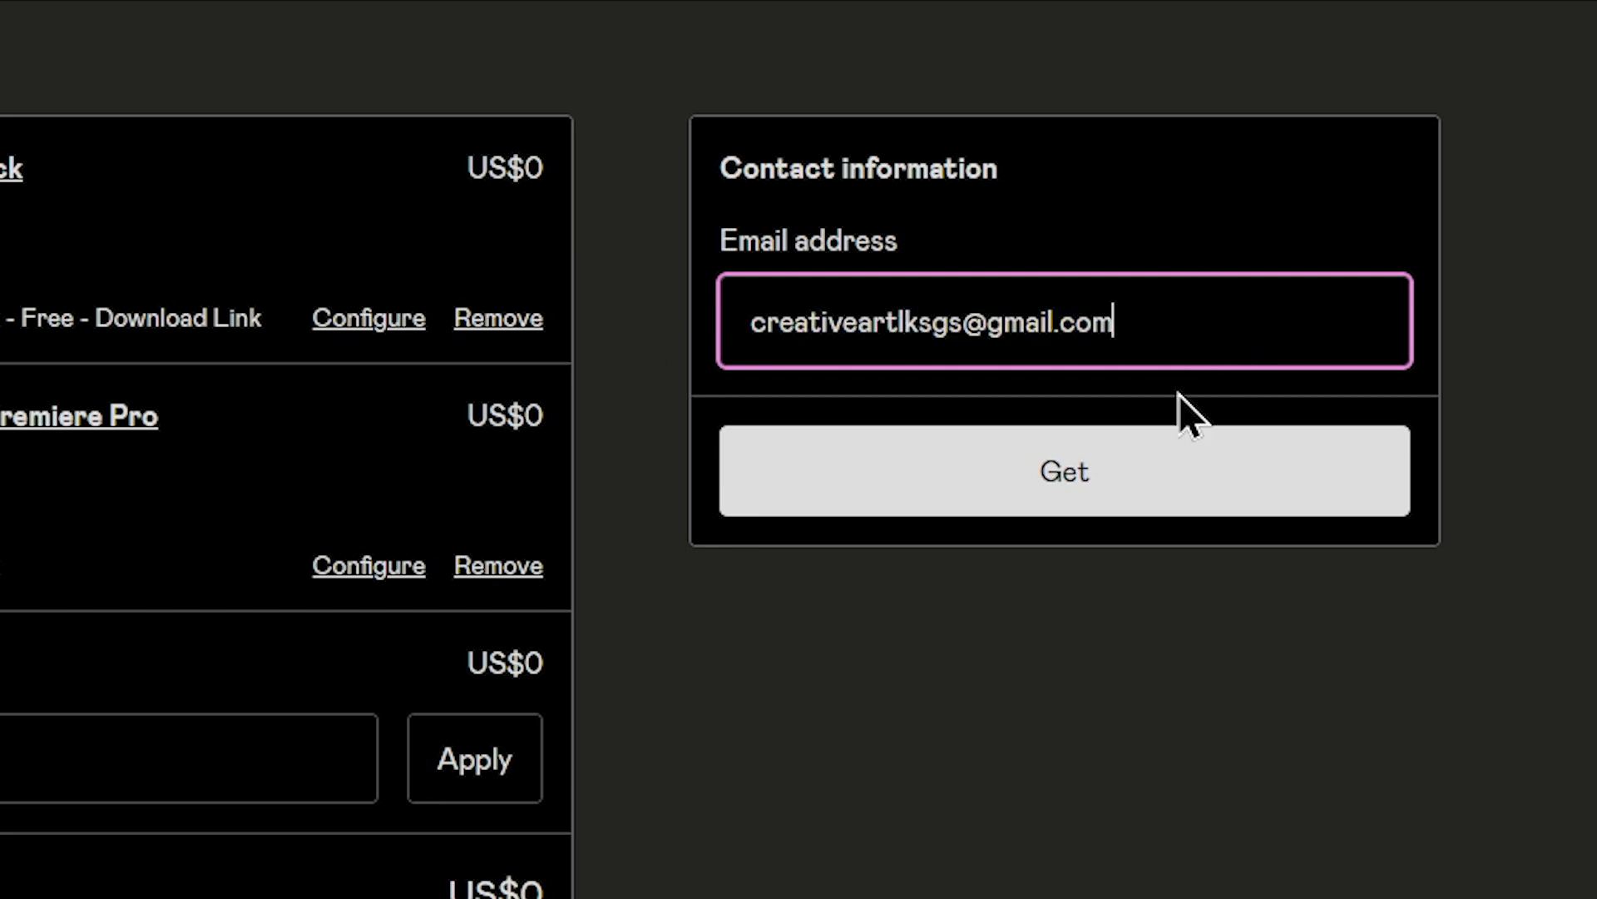
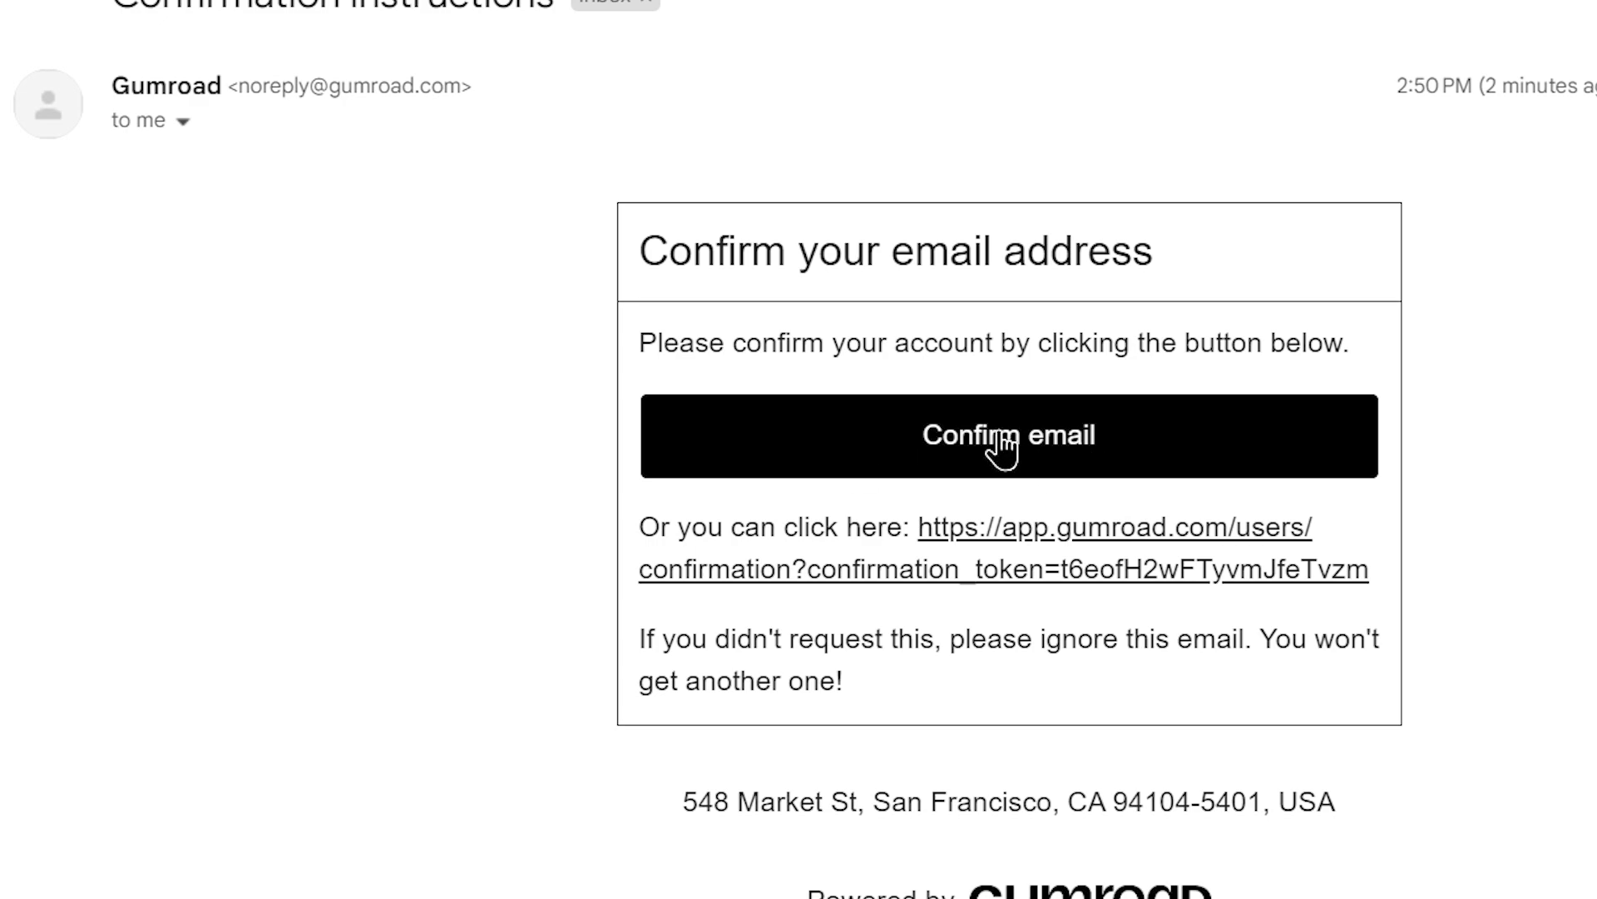
{"action": "left_click", "coordinate": [1034, 441]}
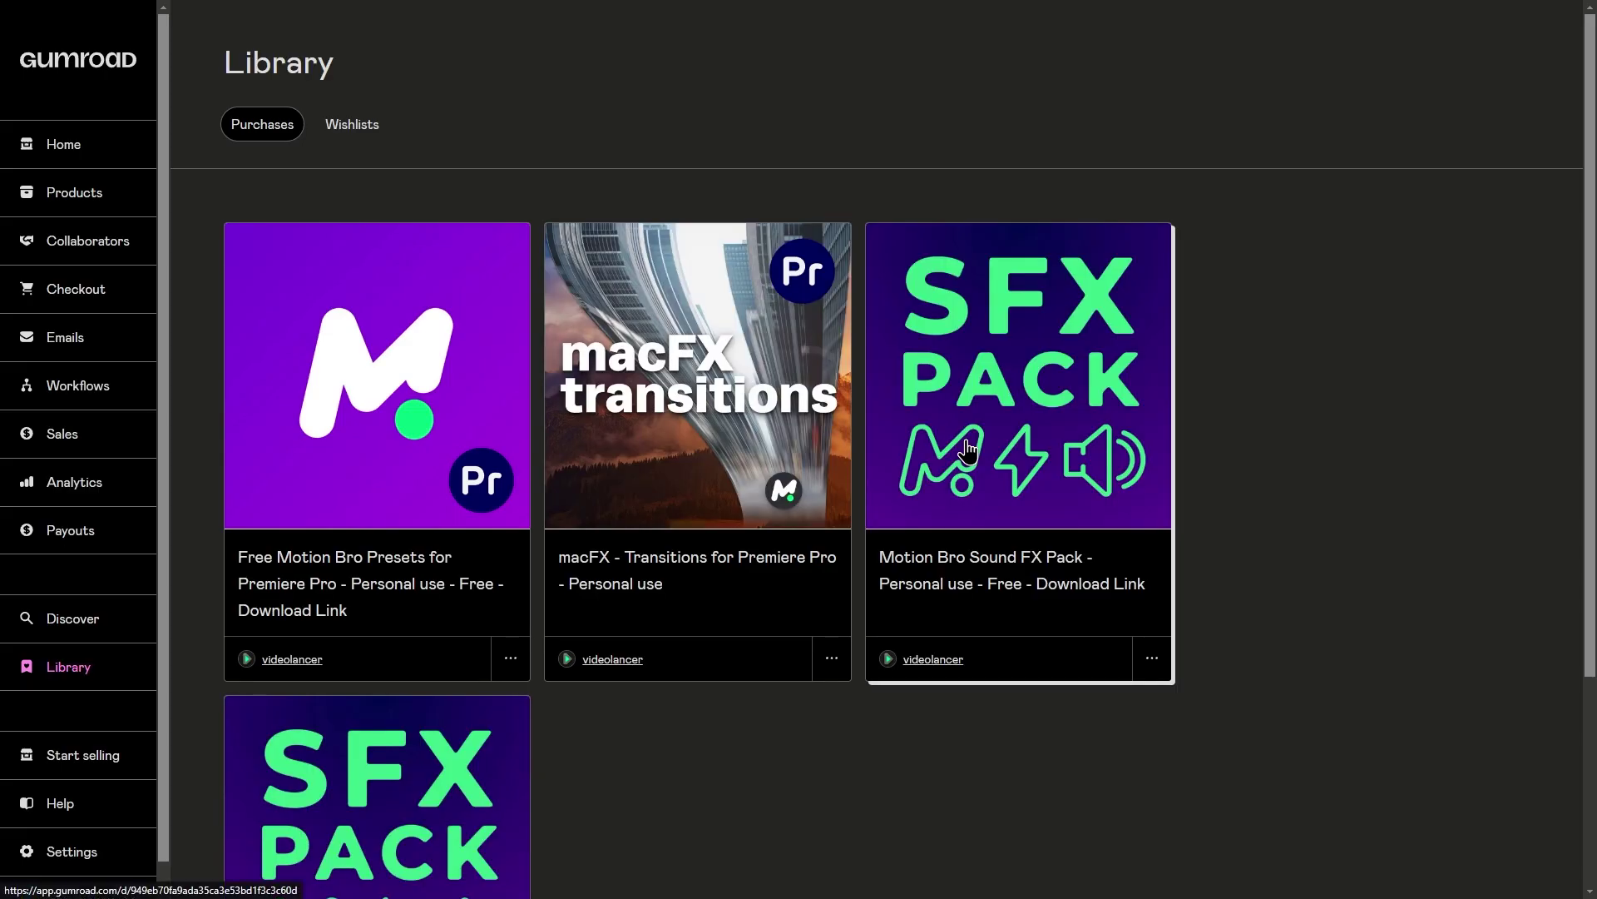
Step: Open the Motion Bro Sound FX Pack purchase in the Gumroad library and start its download from Mega
{"action": "scroll", "coordinate": [707, 526], "scroll_direction": "down", "scroll_amount": 3}
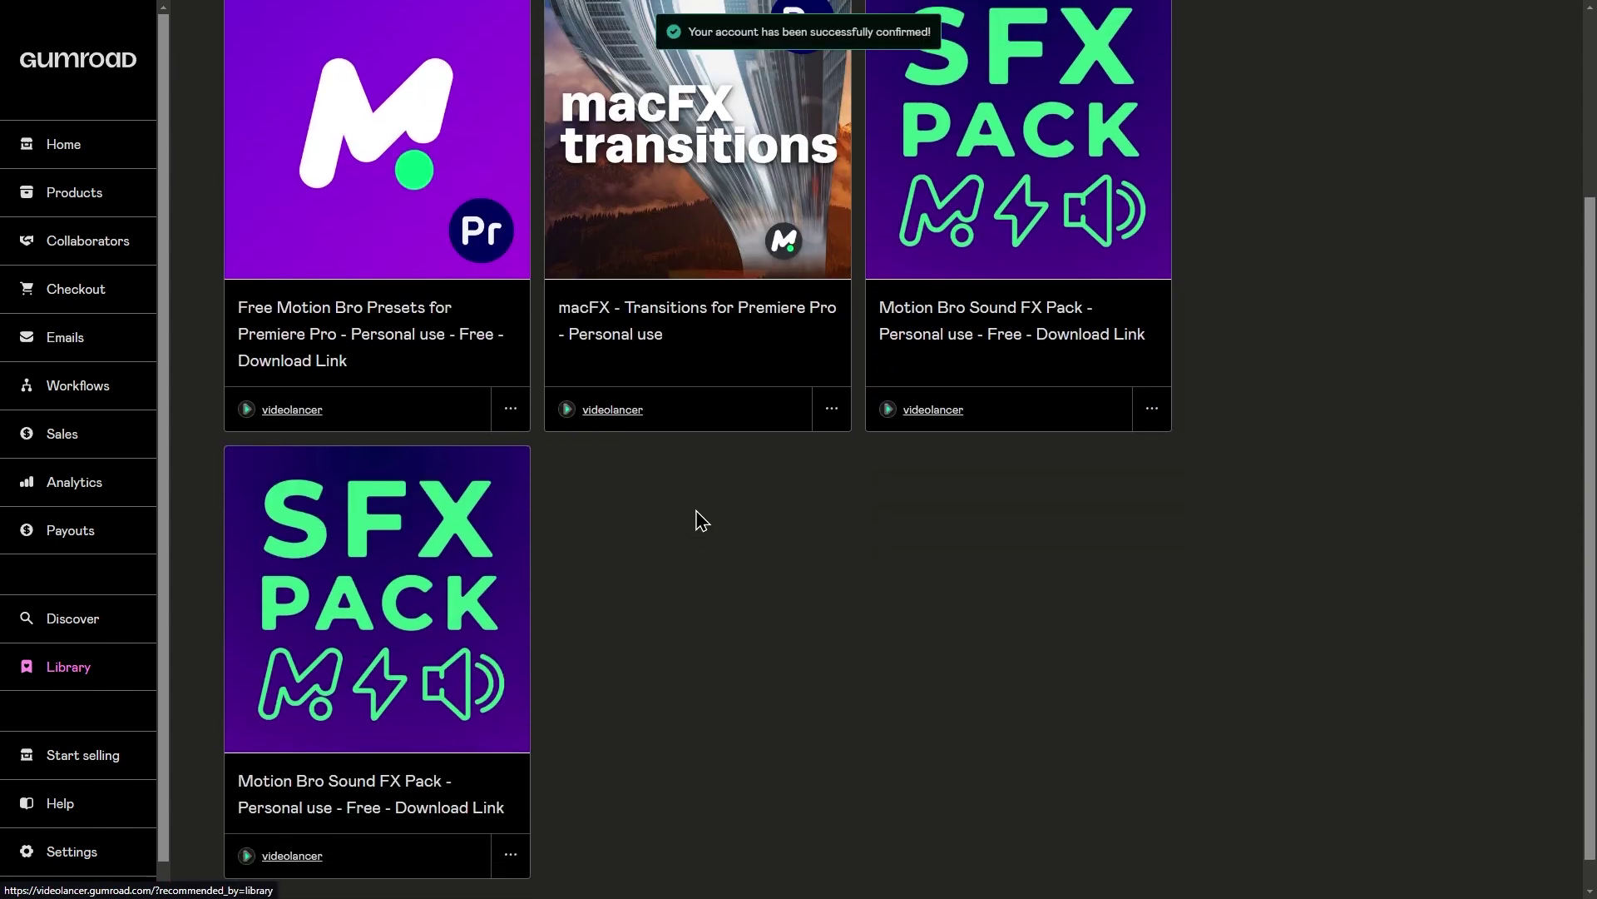
{"action": "scroll", "coordinate": [737, 553], "scroll_direction": "up", "scroll_amount": 3}
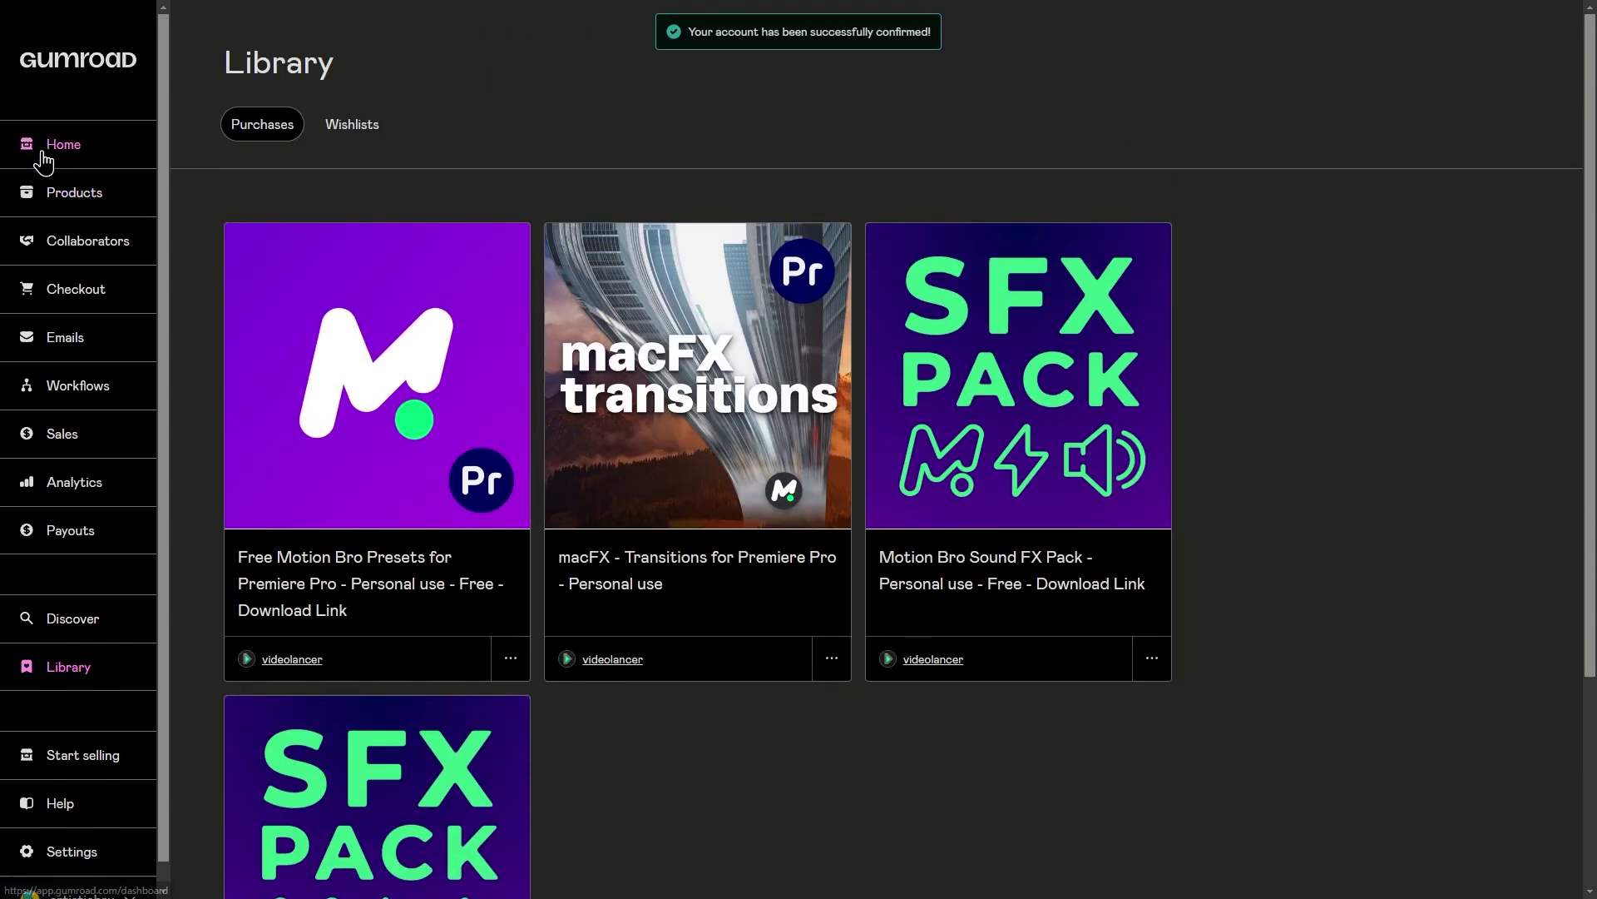
{"action": "scroll", "coordinate": [4, 37], "scroll_direction": "down", "scroll_amount": 1}
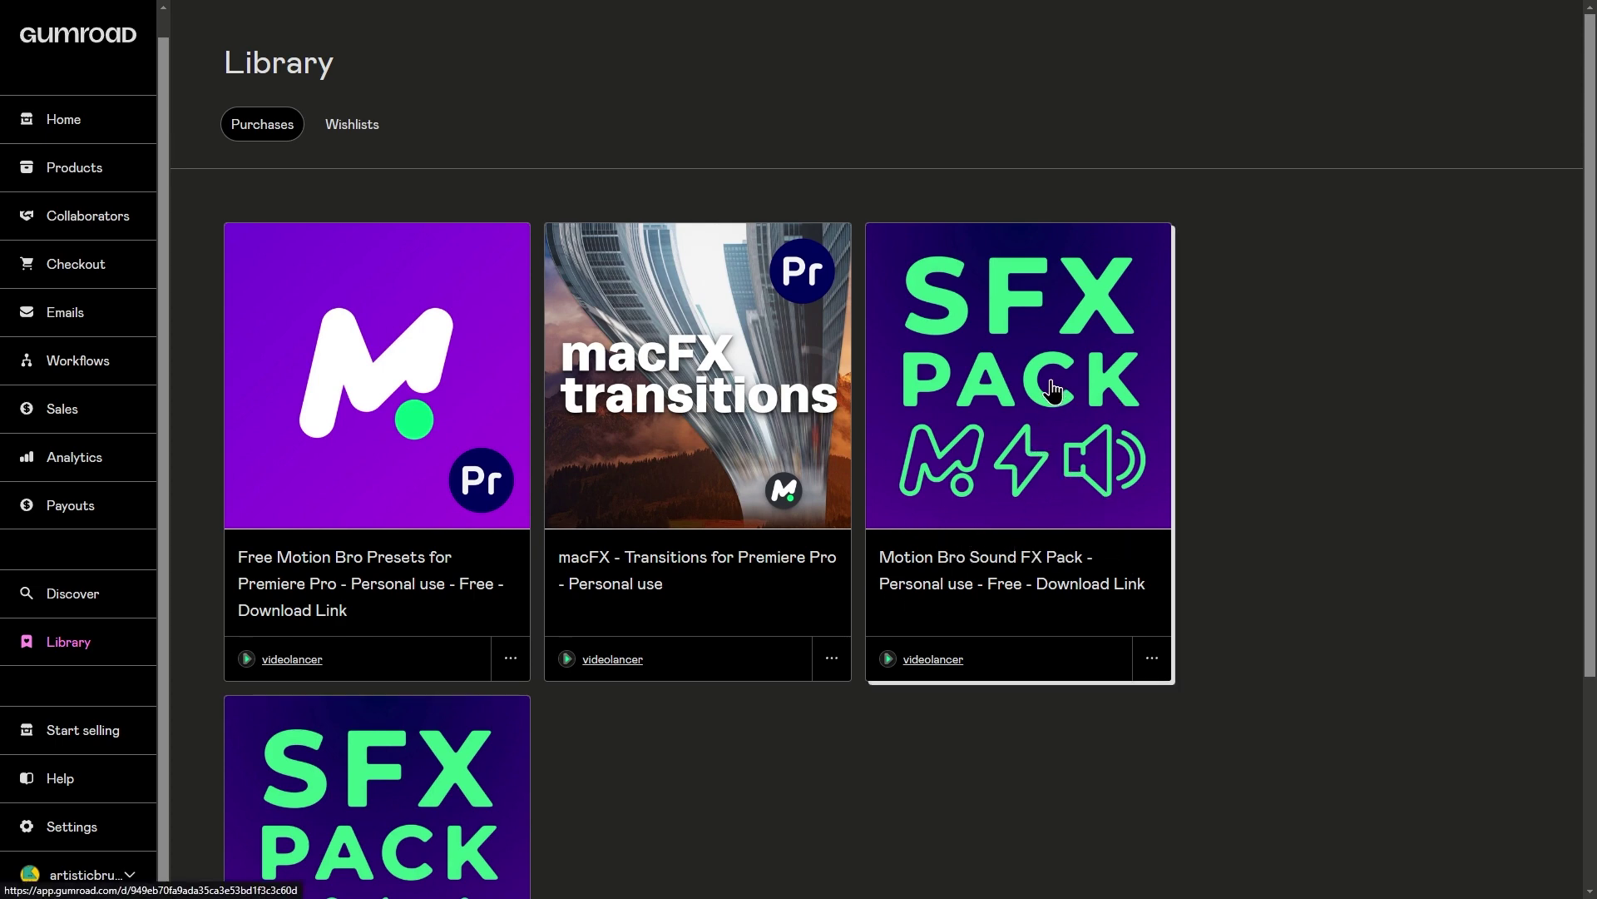
{"action": "left_click", "coordinate": [1001, 580]}
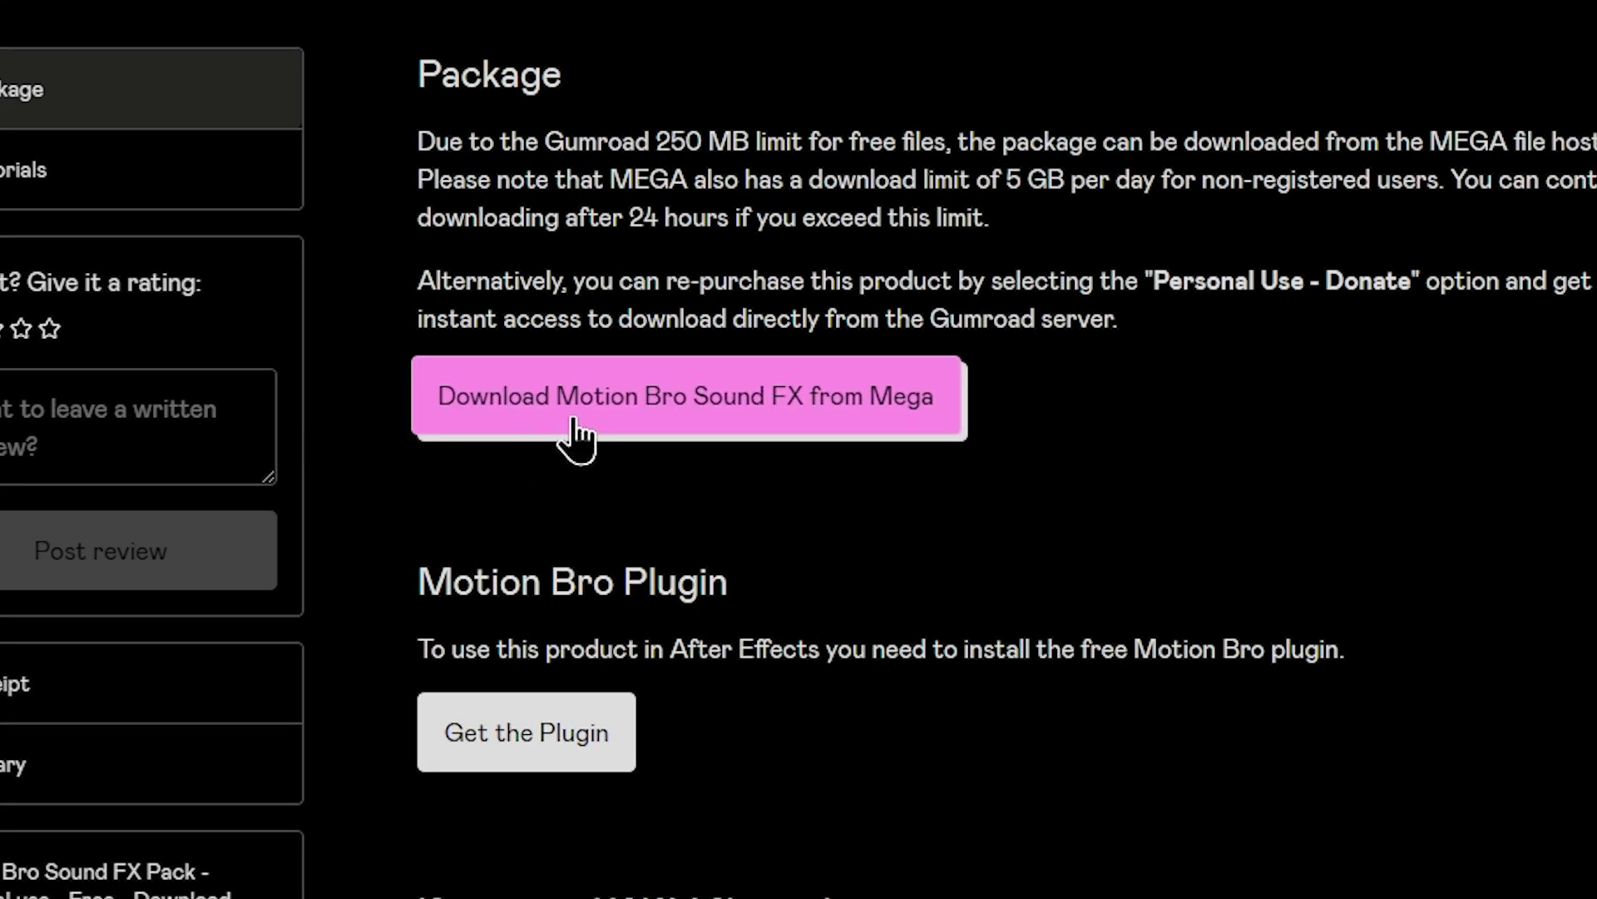
{"action": "left_click", "coordinate": [578, 434]}
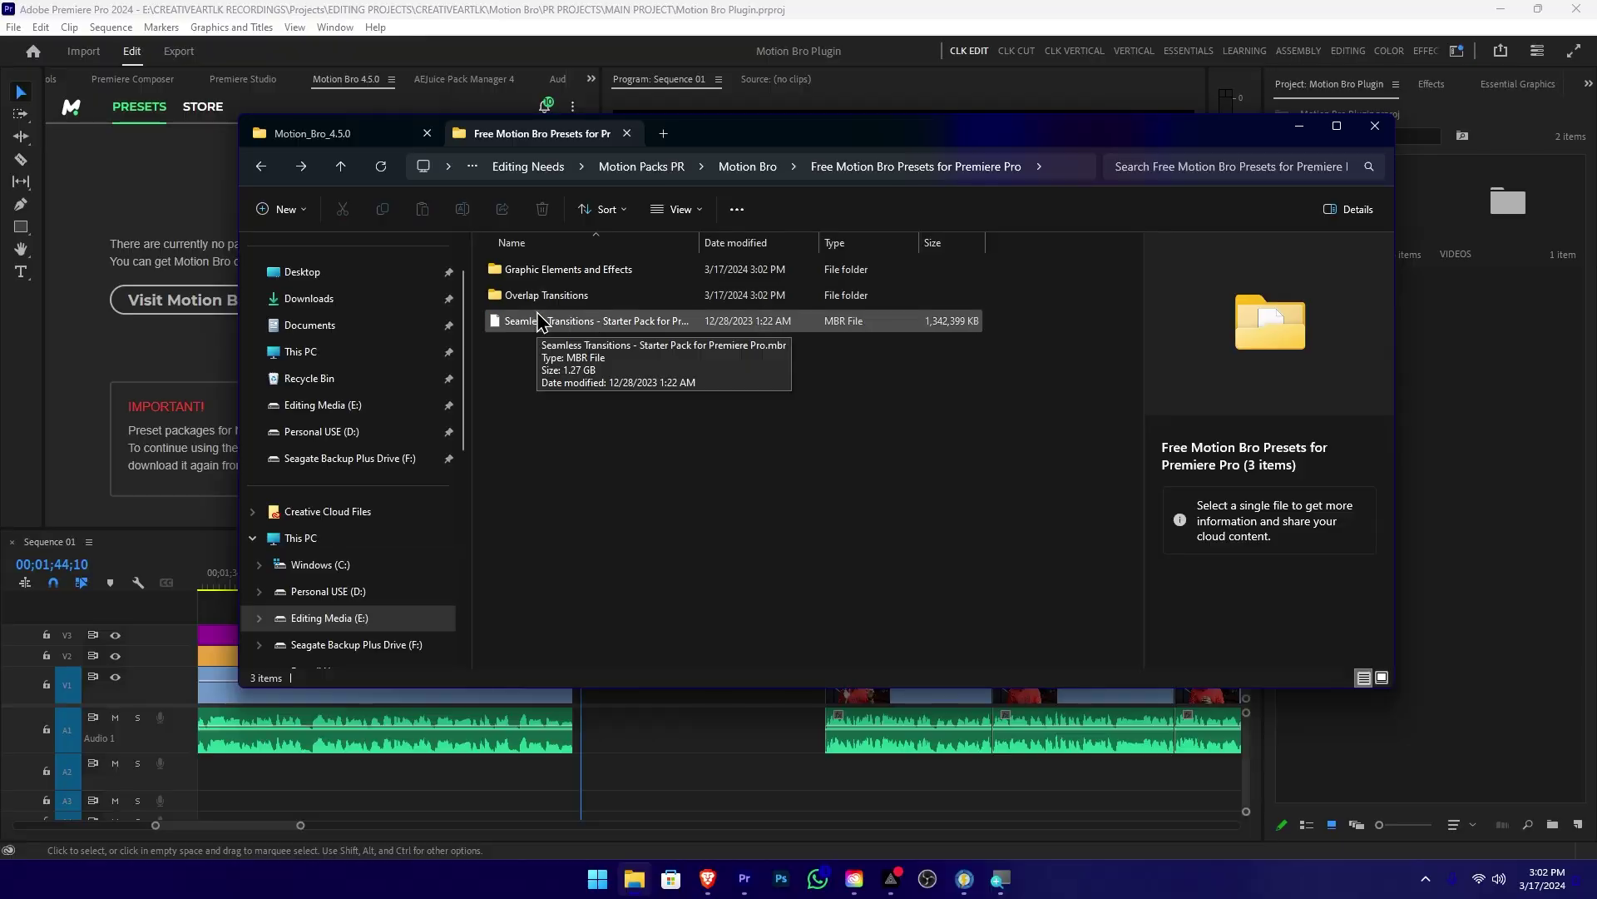
Step: Open the Overlap Transitions folder, select 750 Free Sound FX.mbr and move the folder window beside the Motion Bro panel
{"action": "double_click", "coordinate": [554, 302]}
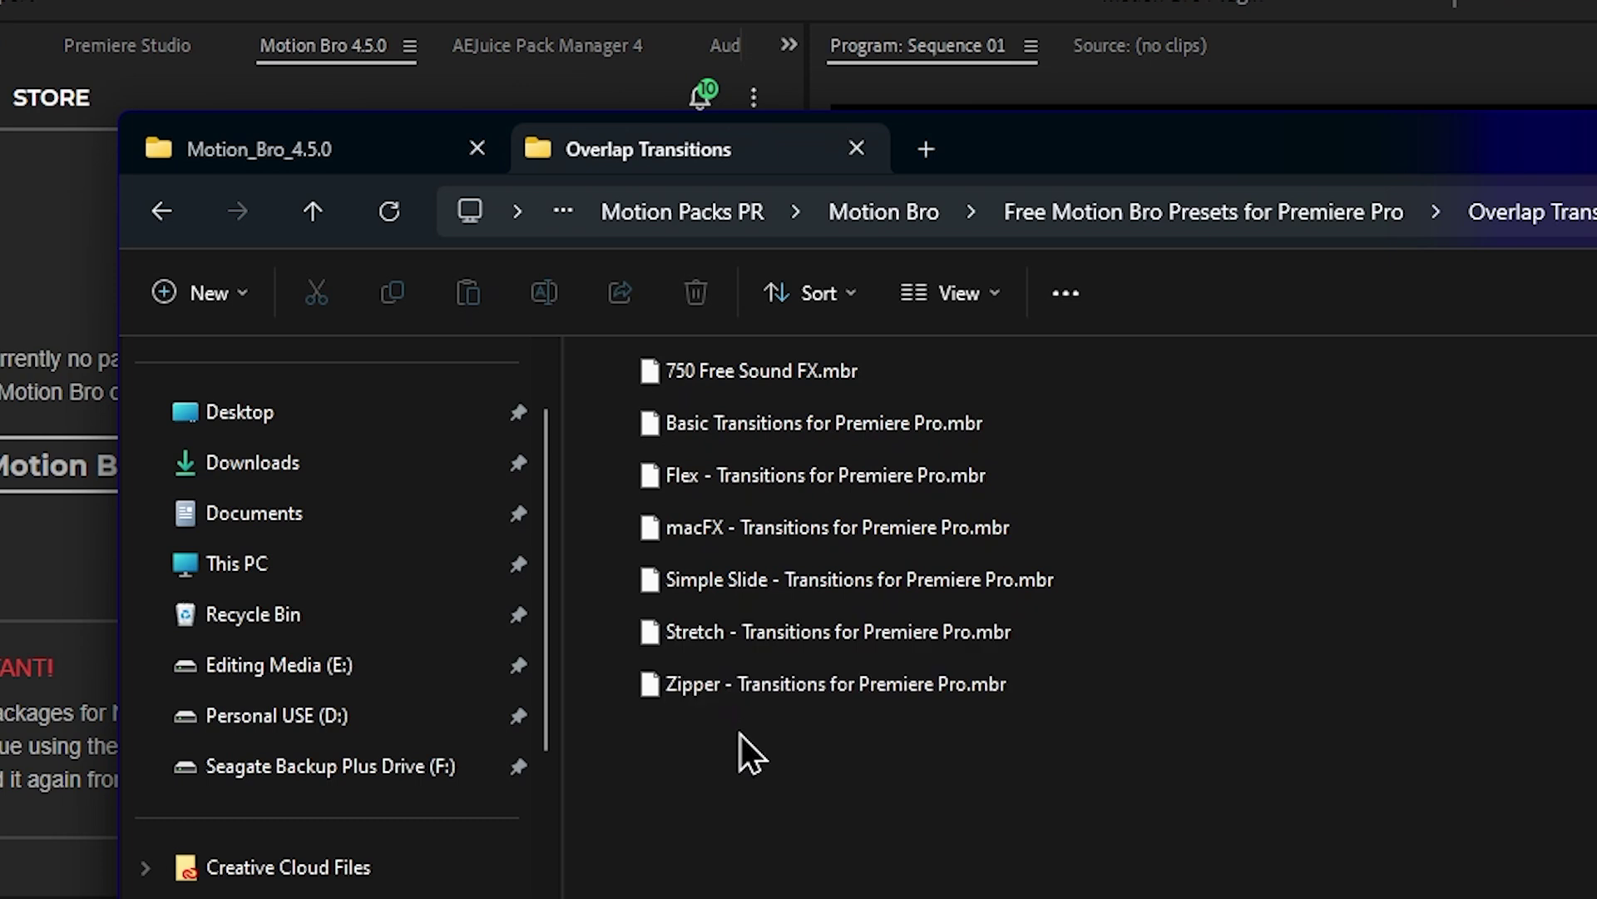
{"action": "left_click_drag", "start_coordinate": [741, 734], "coordinate": [949, 736]}
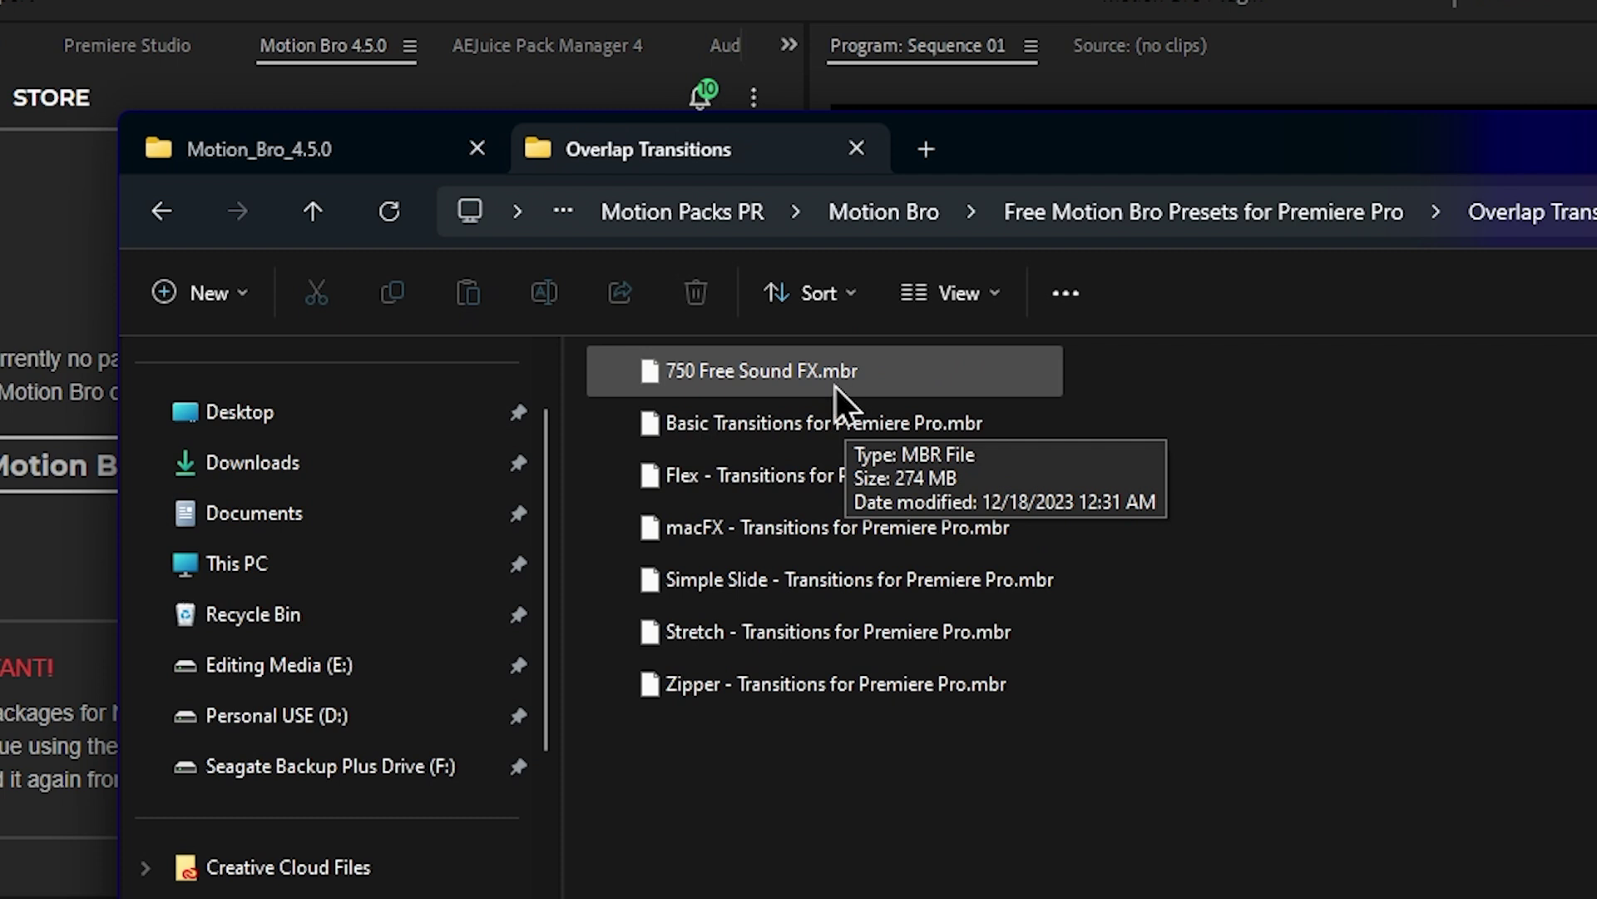
{"action": "left_click", "coordinate": [737, 373]}
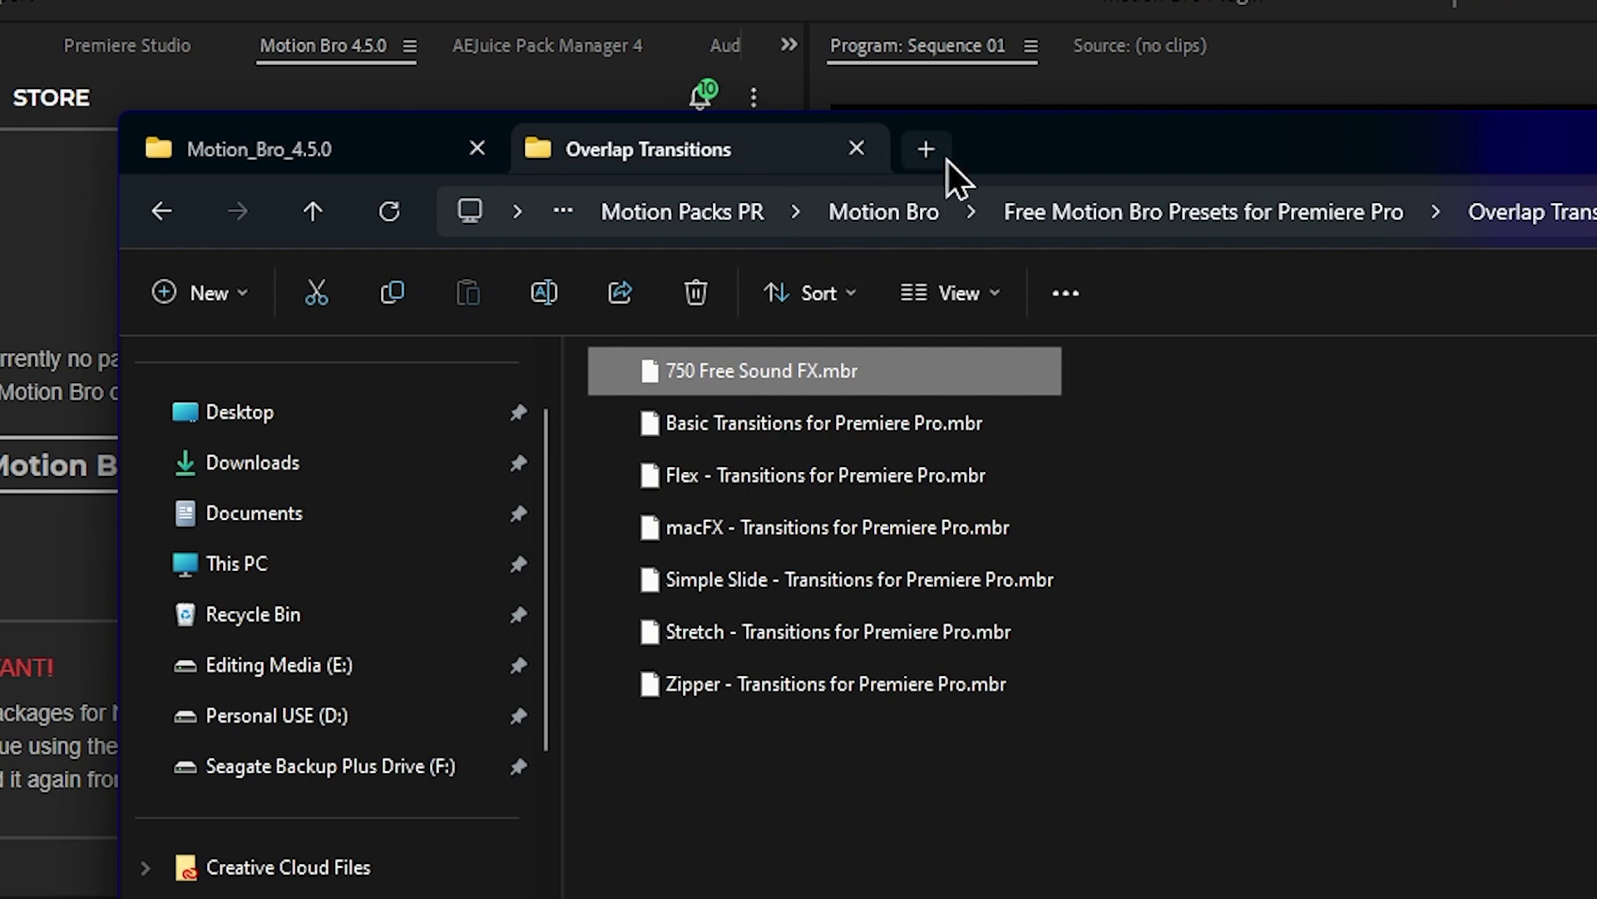
{"action": "left_click_drag", "start_coordinate": [1026, 165], "coordinate": [1596, 177]}
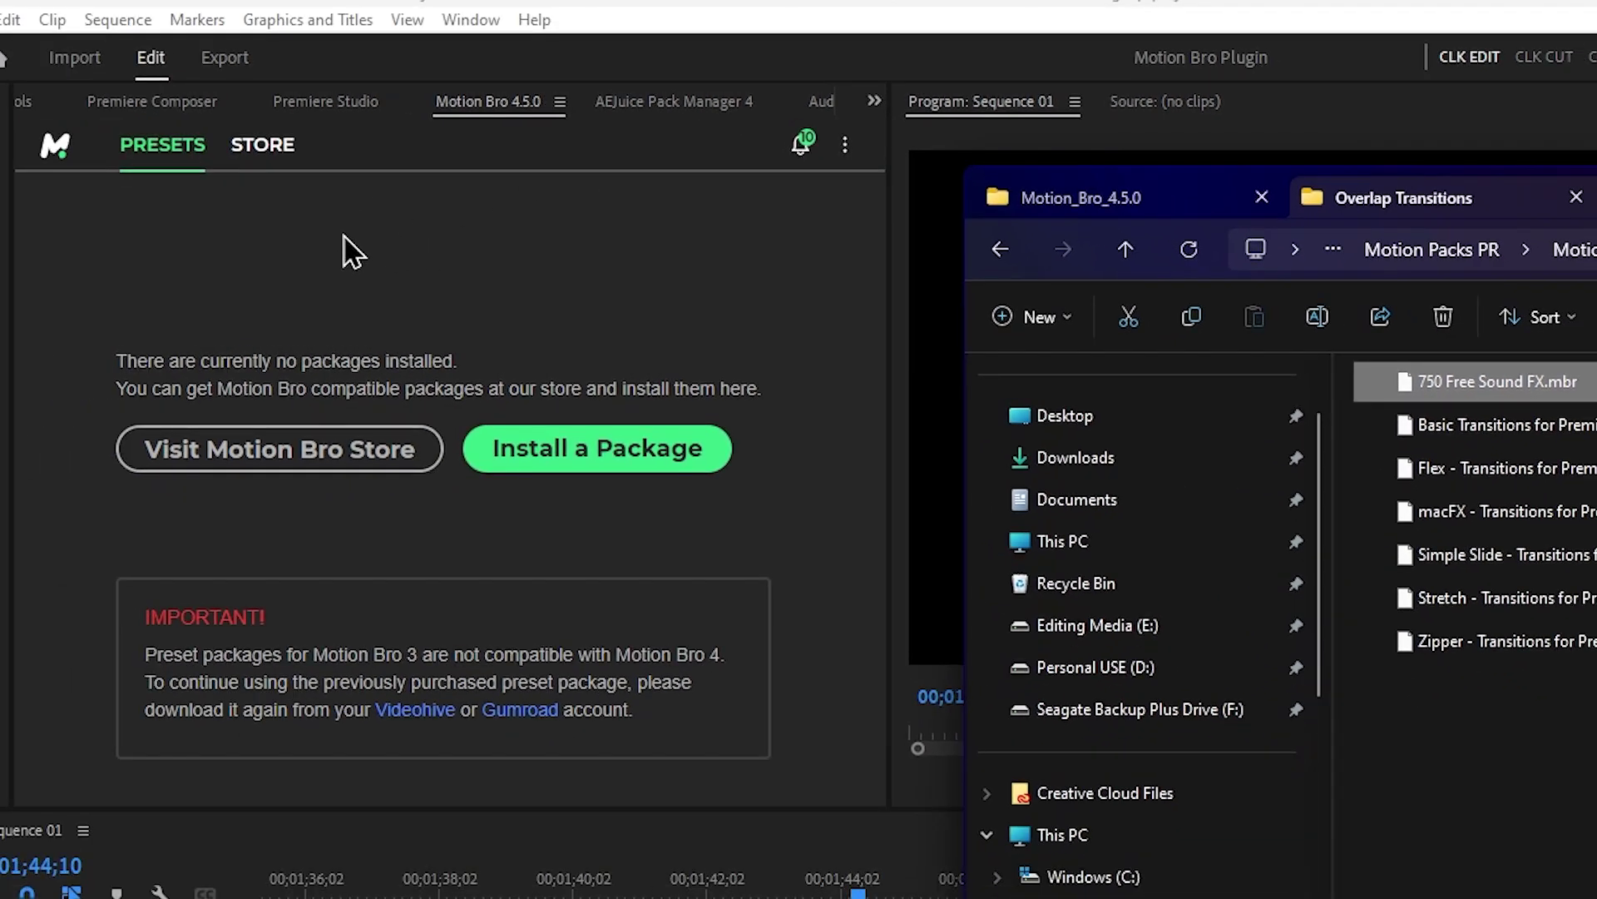
Step: Install the 750 Free Sound FX.mbr package in the Motion Bro panel
{"action": "left_click", "coordinate": [146, 208]}
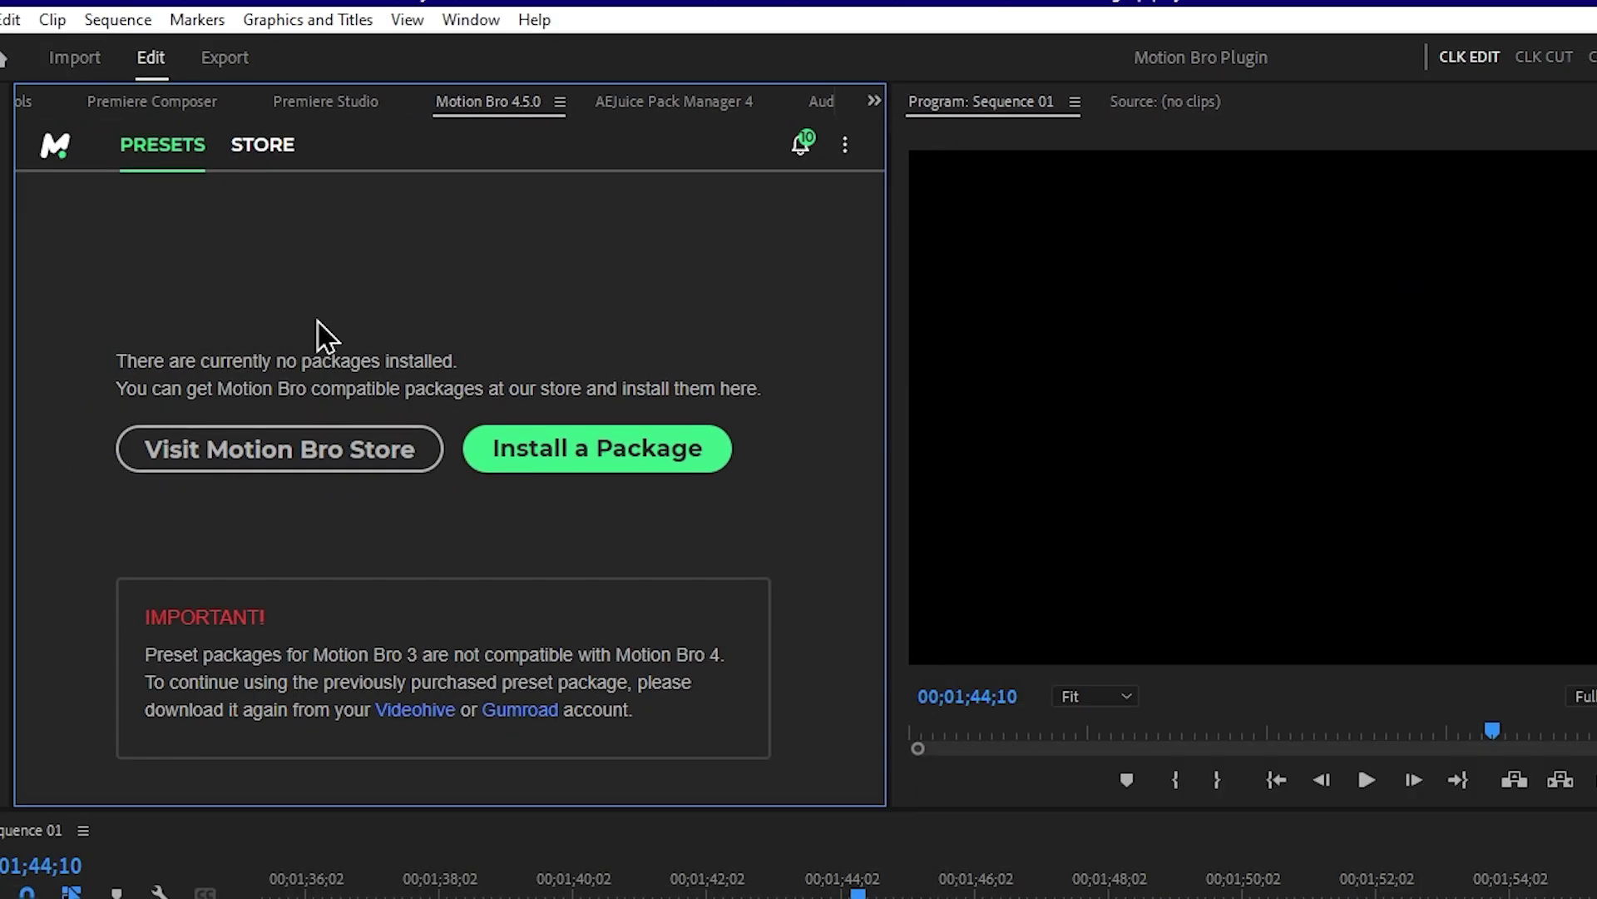
{"action": "left_click", "coordinate": [574, 453]}
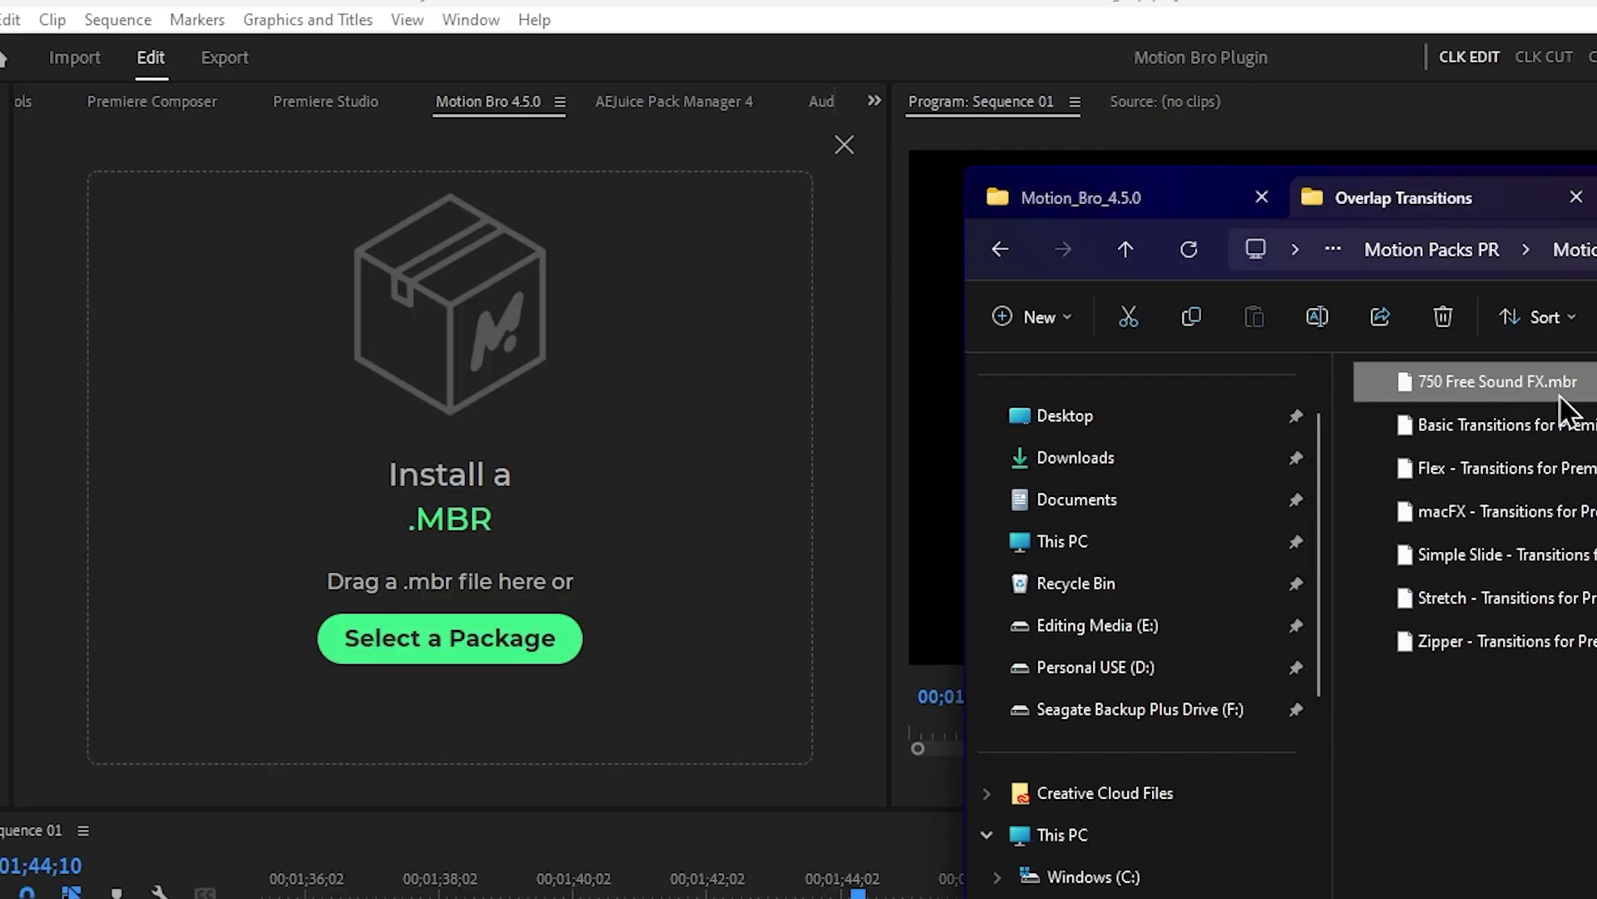
{"action": "left_click_drag", "start_coordinate": [915, 441], "coordinate": [473, 527]}
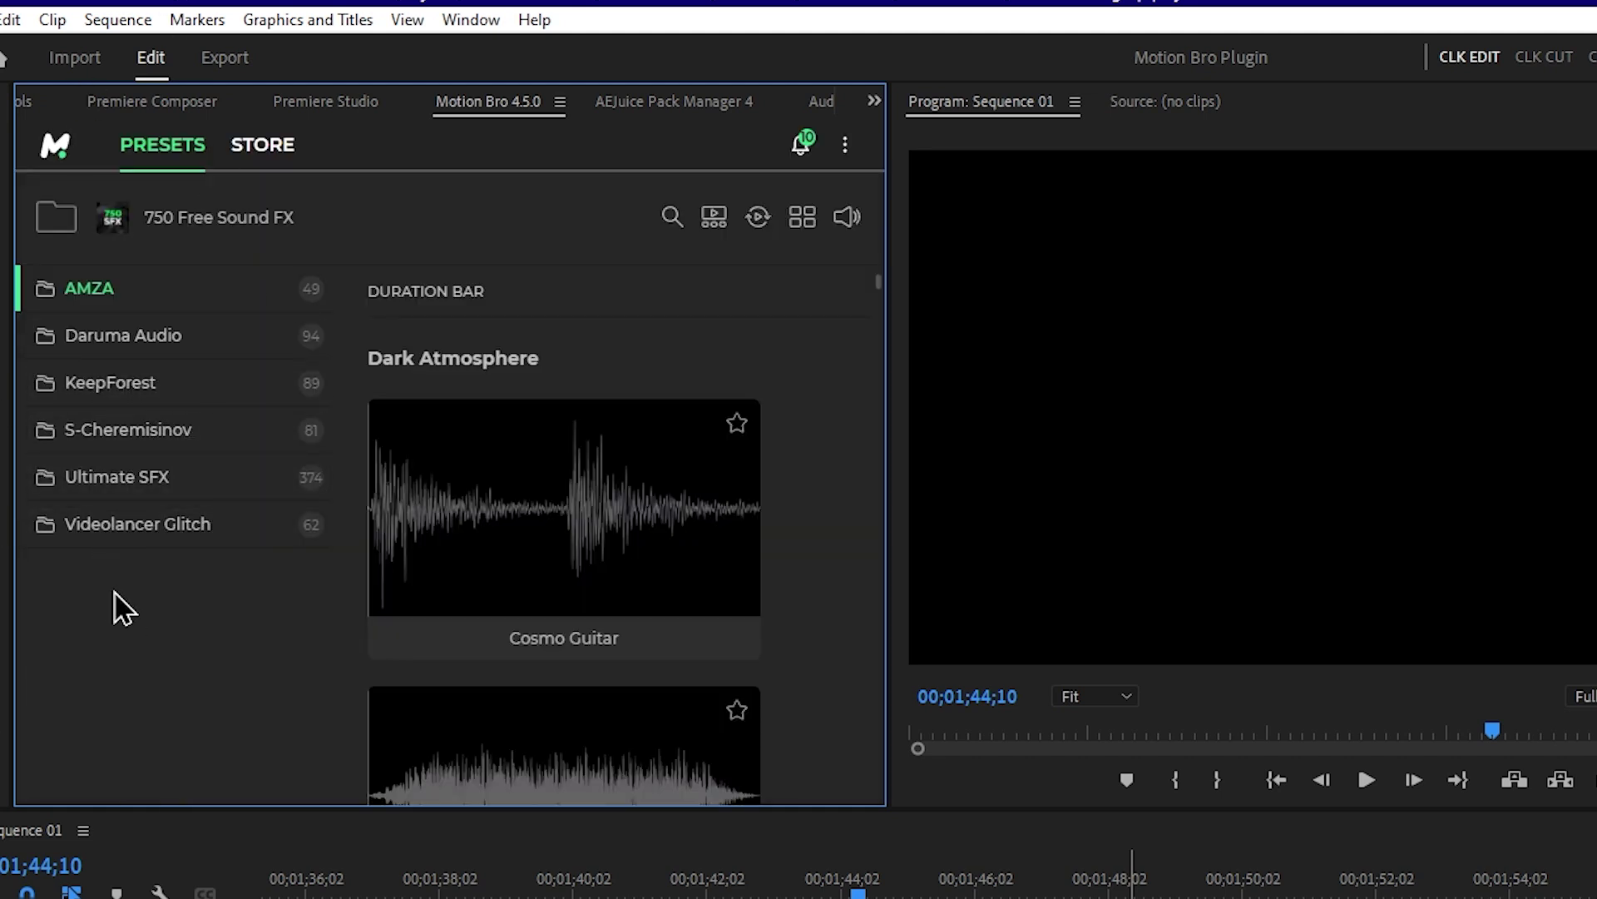
Step: Show Motion Bro's installed package list and add the macFX - Transitions for Premiere Pro.mbr package from the Overlap Transitions folder
{"action": "left_click", "coordinate": [56, 243]}
{"action": "left_click", "coordinate": [59, 244]}
{"action": "left_click", "coordinate": [56, 243]}
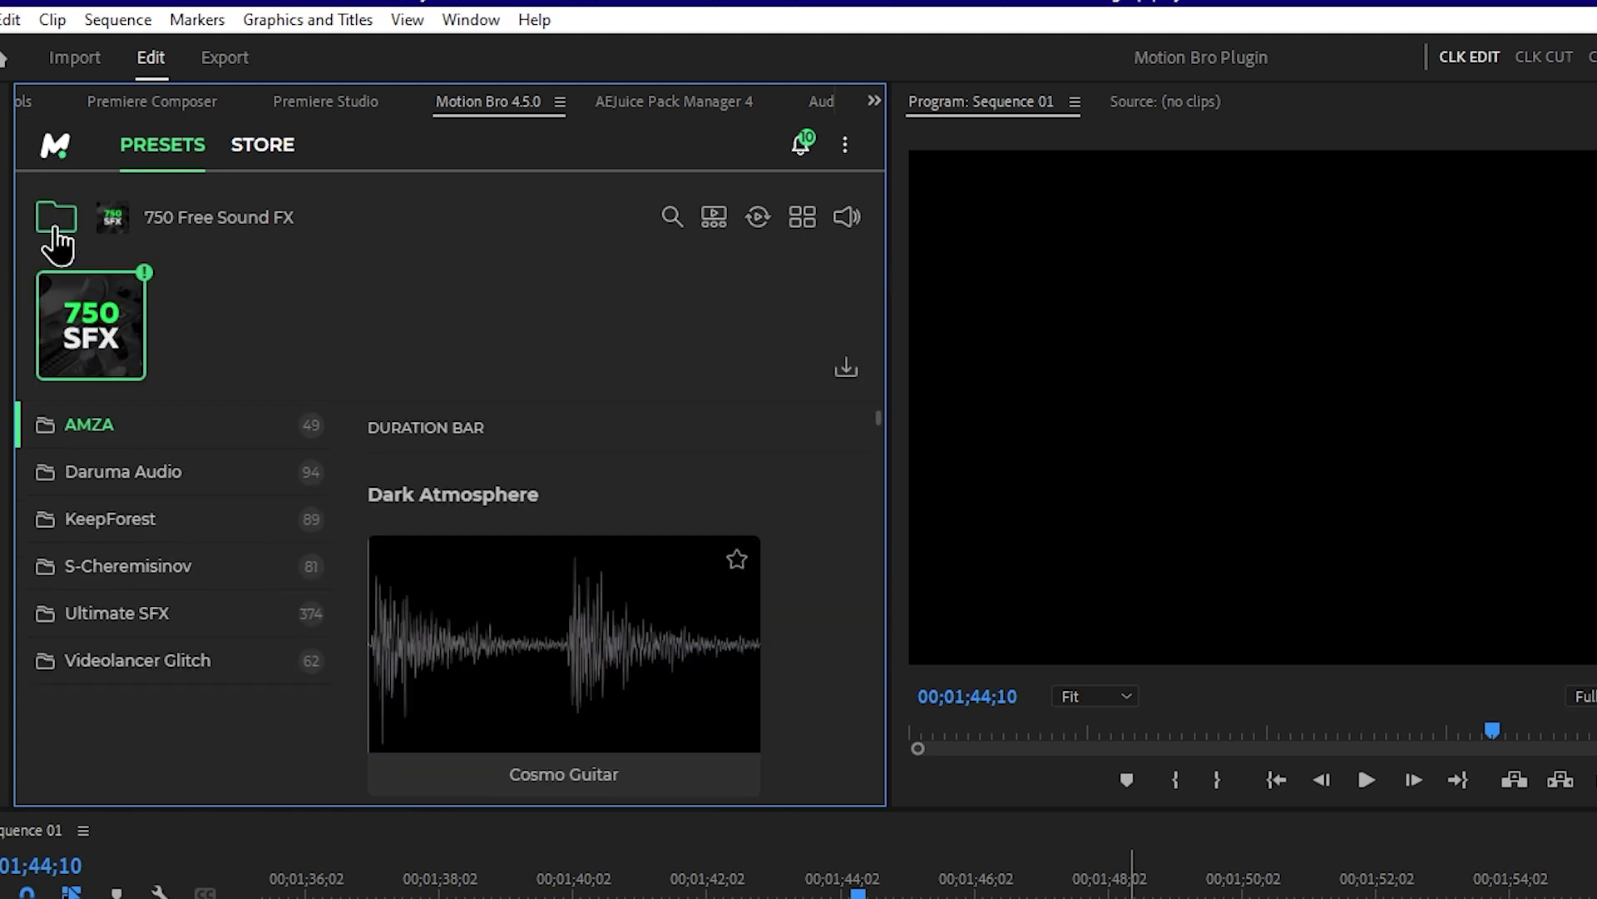
{"action": "mouse_move", "coordinate": [95, 345]}
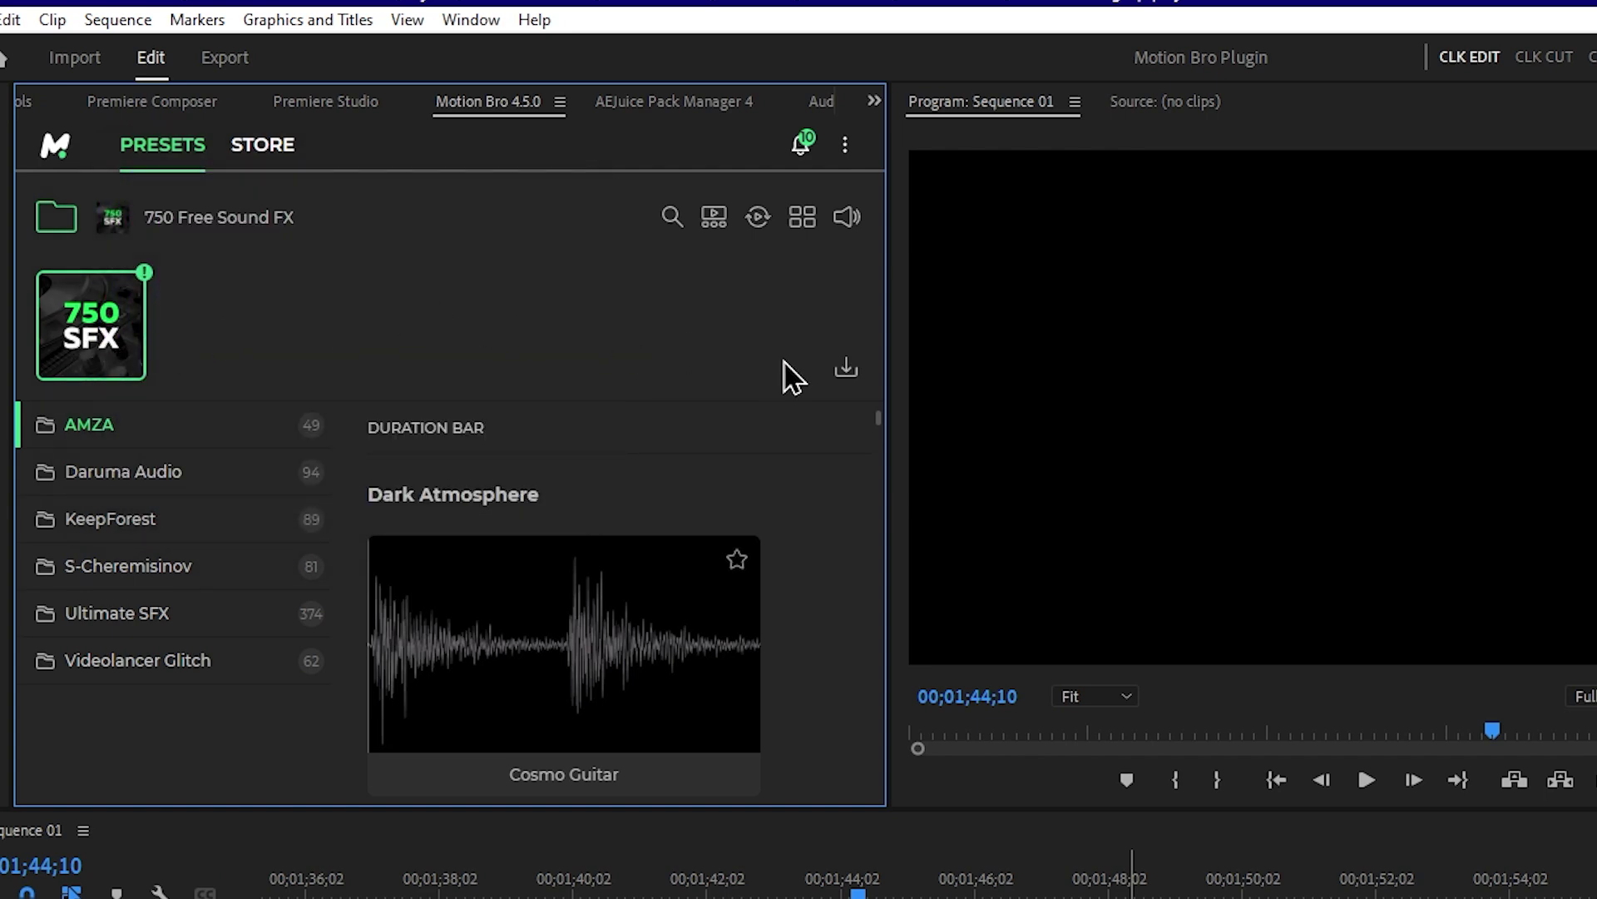
{"action": "left_click", "coordinate": [847, 370]}
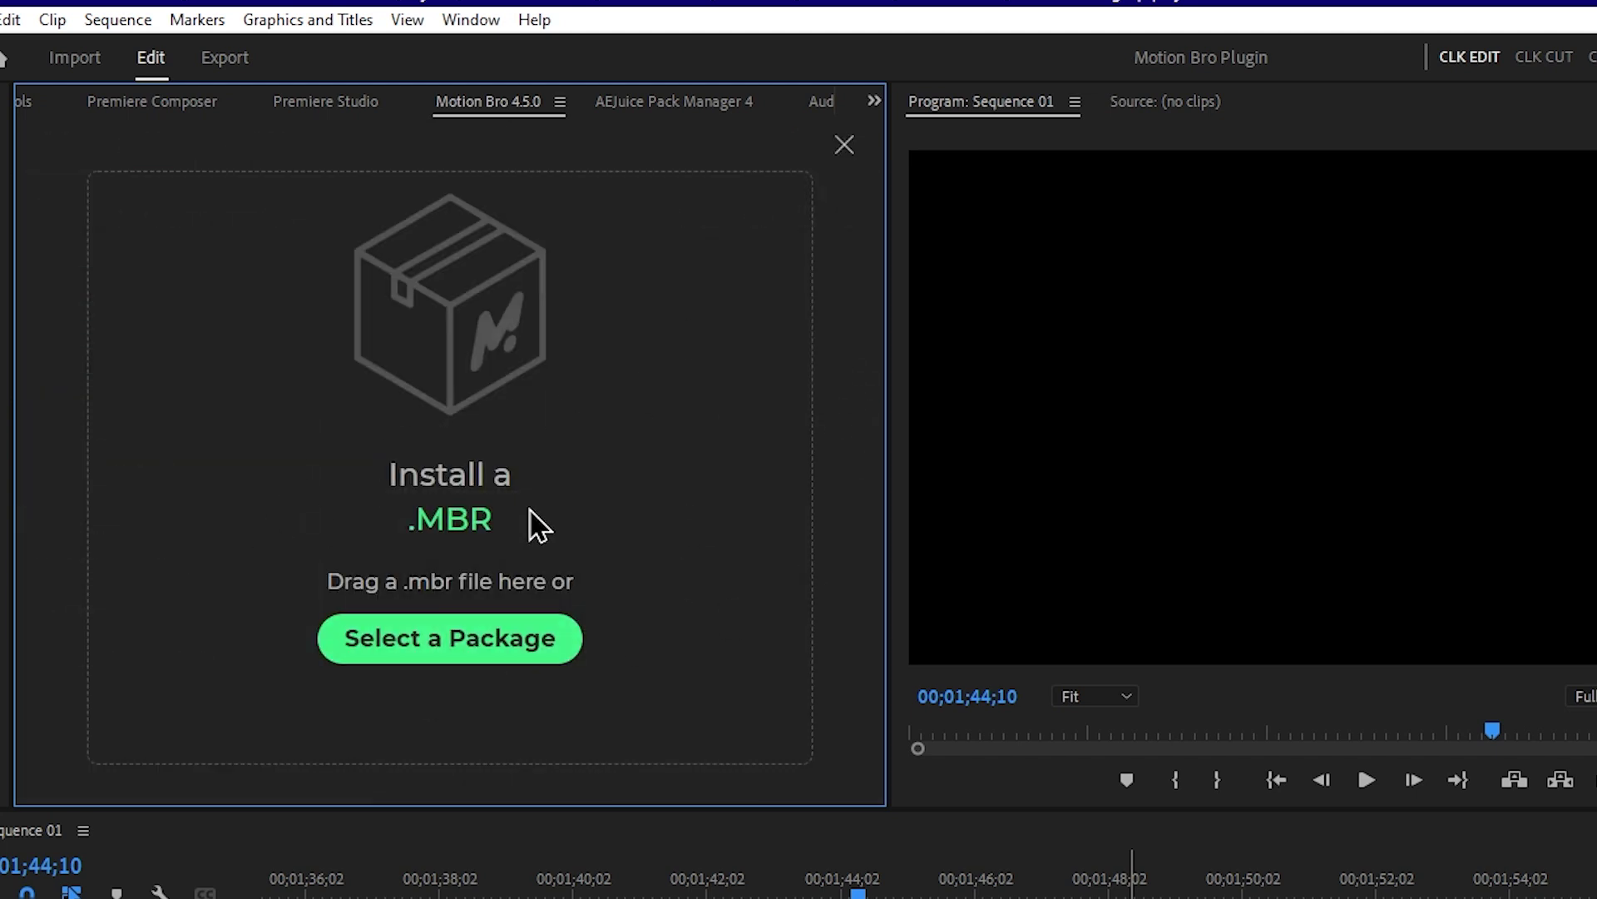
{"action": "key", "text": "alt+Tab"}
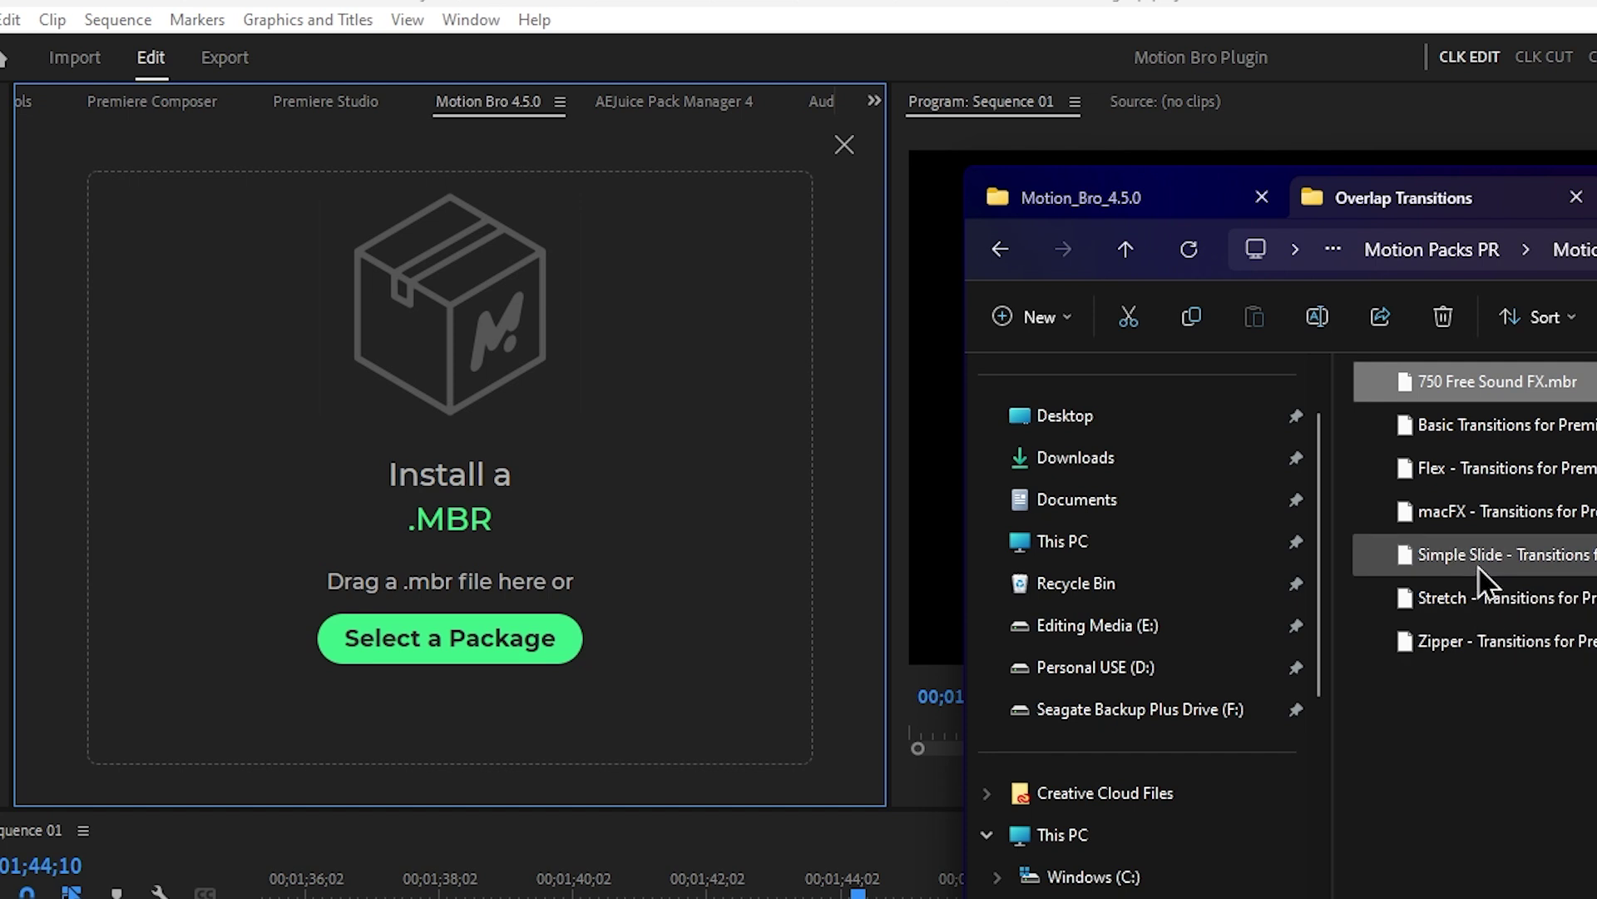
{"action": "left_click", "coordinate": [1526, 515]}
{"action": "left_click_drag", "start_coordinate": [1525, 515], "coordinate": [636, 466]}
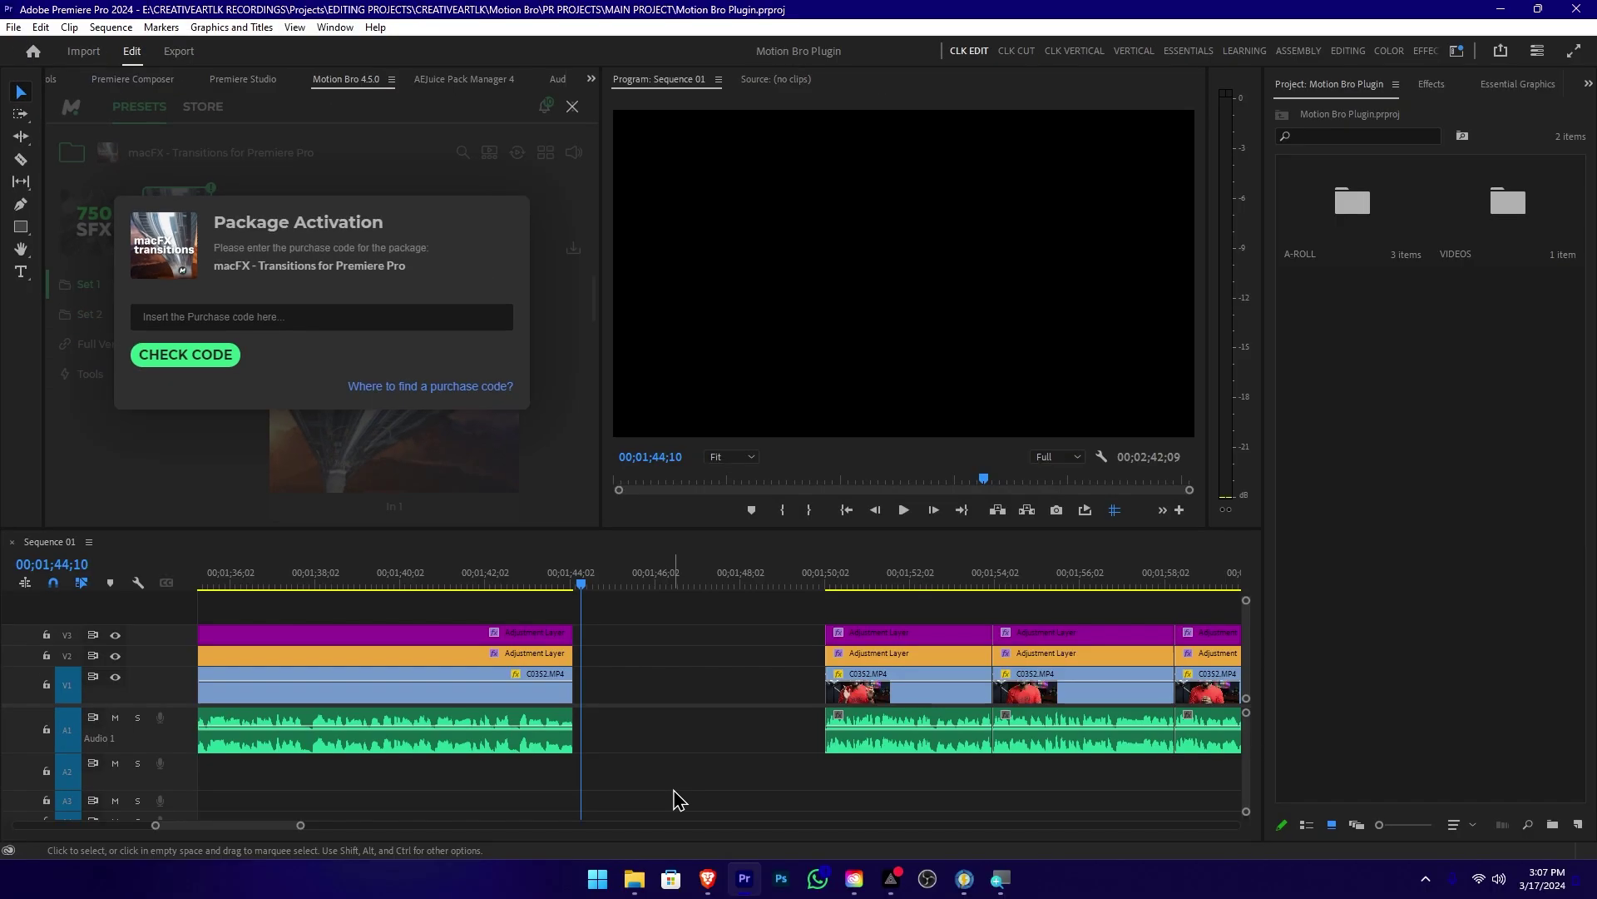
Step: Switch to the Gumroad library in Brave, open macFX - Transitions for Premiere Pro and copy its license key
{"action": "mouse_move", "coordinate": [706, 888]}
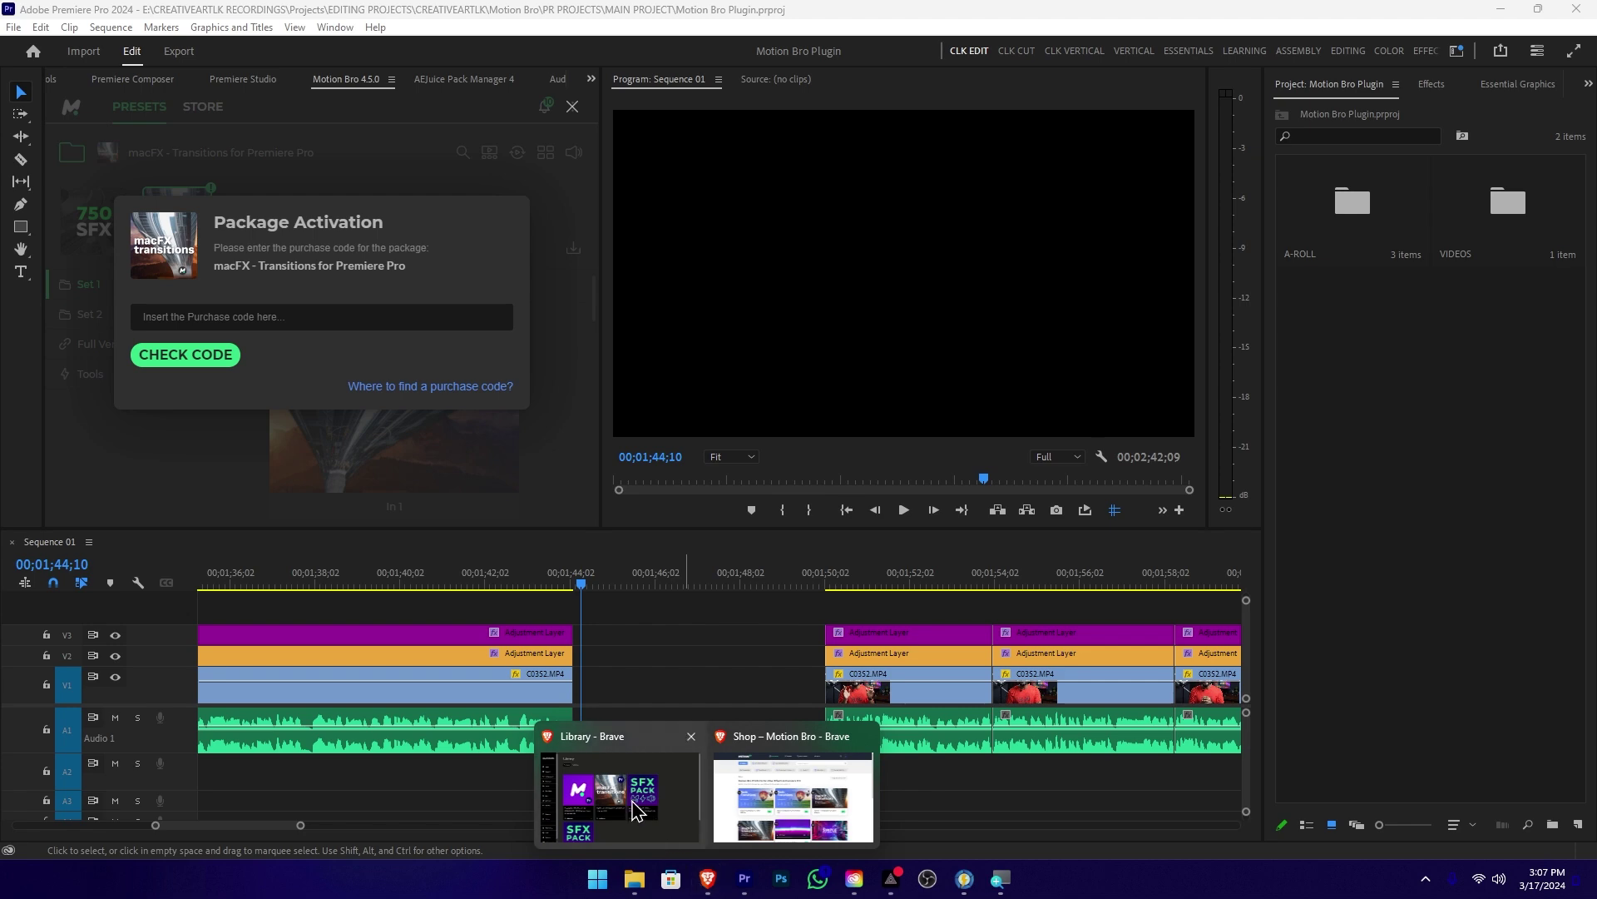
{"action": "mouse_move", "coordinate": [632, 801]}
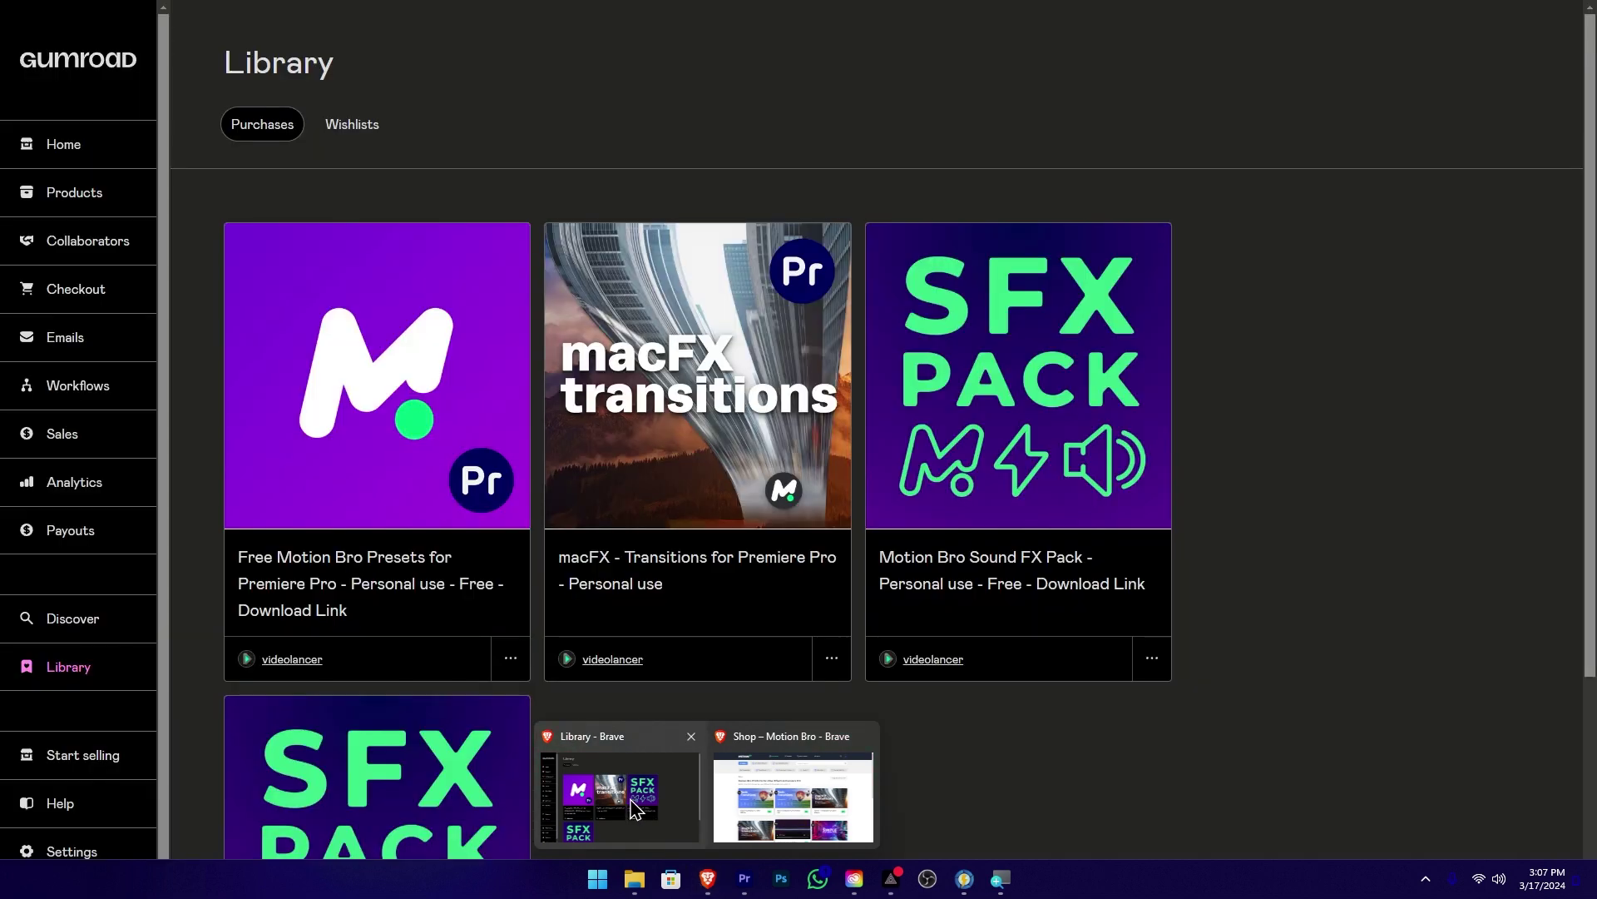
{"action": "left_click", "coordinate": [634, 807]}
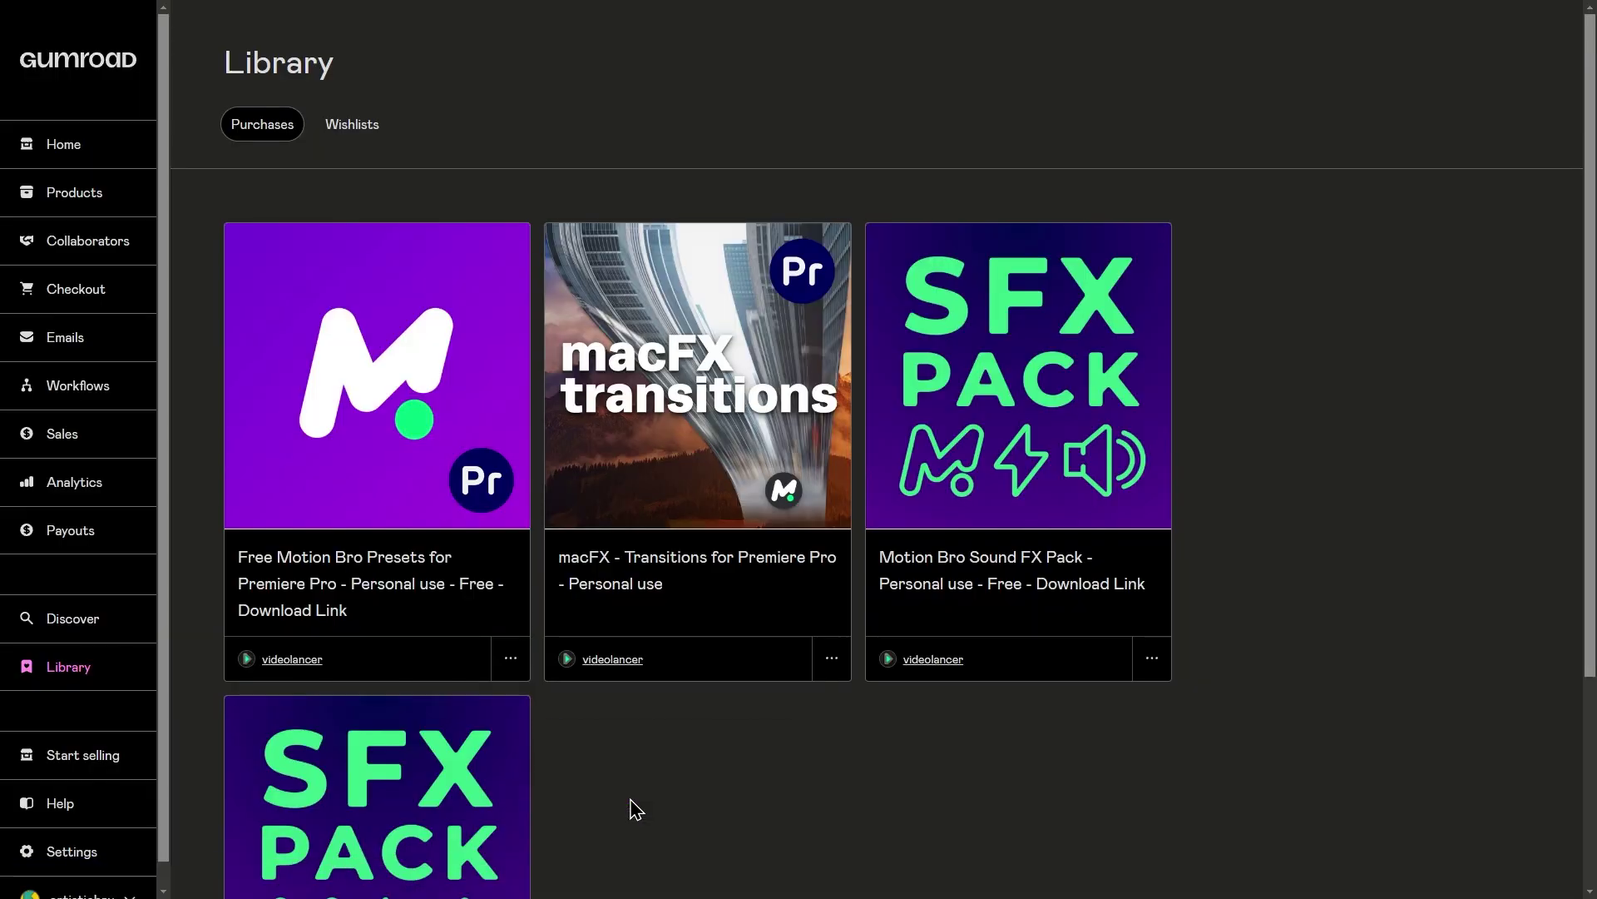
{"action": "left_click", "coordinate": [700, 586]}
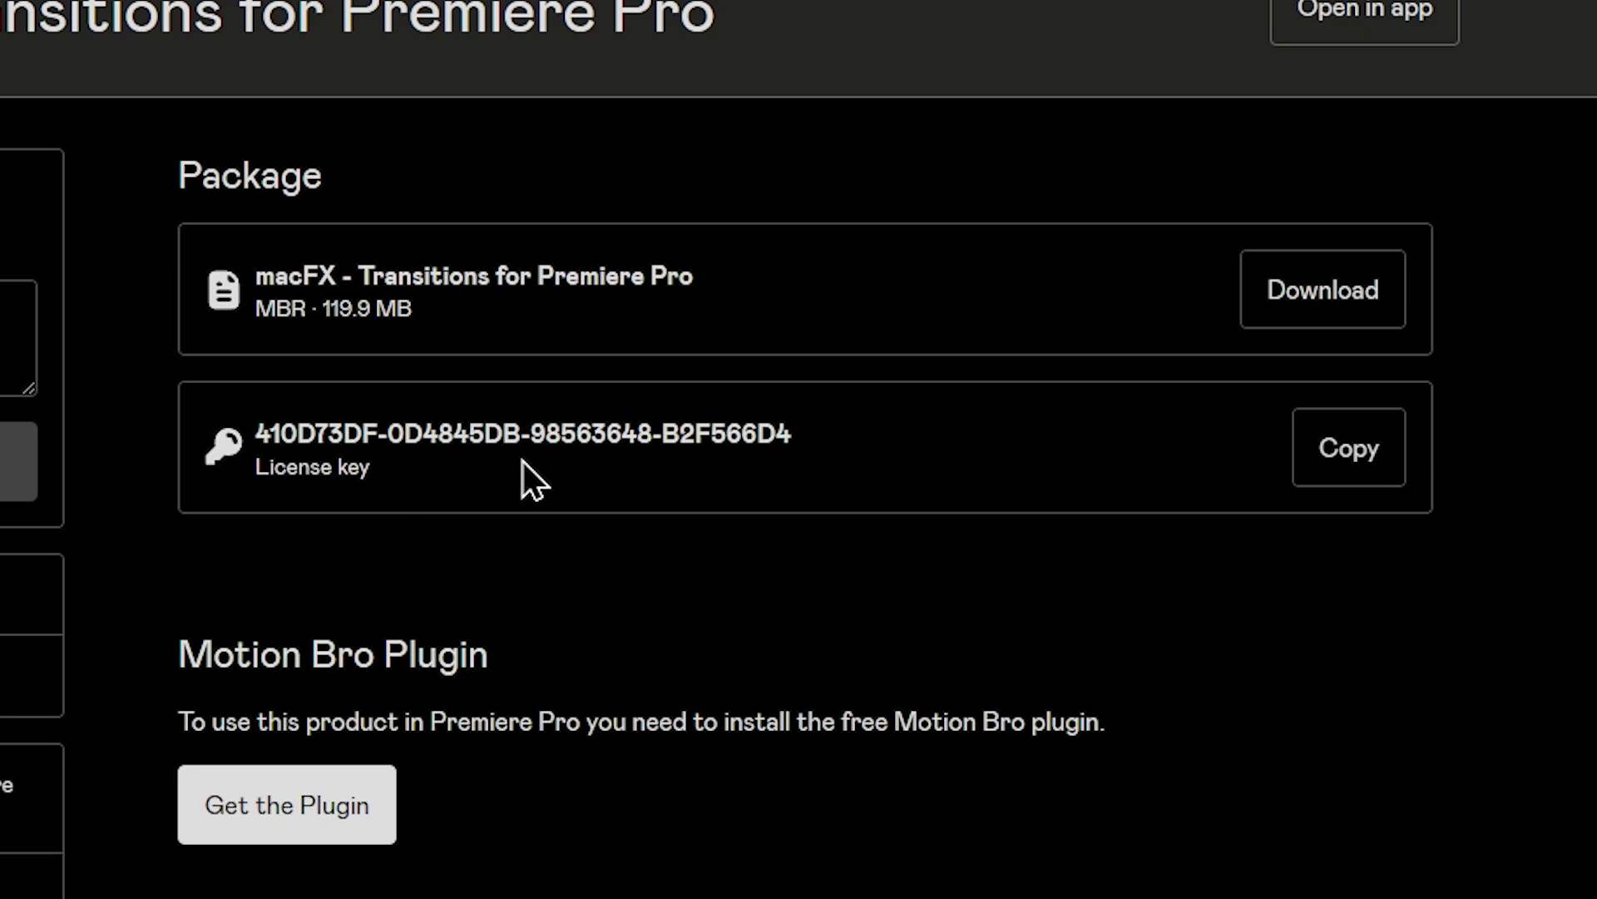
{"action": "left_click", "coordinate": [1373, 483]}
Step: Switch back to Premiere Pro, paste the purchase code into the macFX package activation and verify it
{"action": "key", "text": "super"}
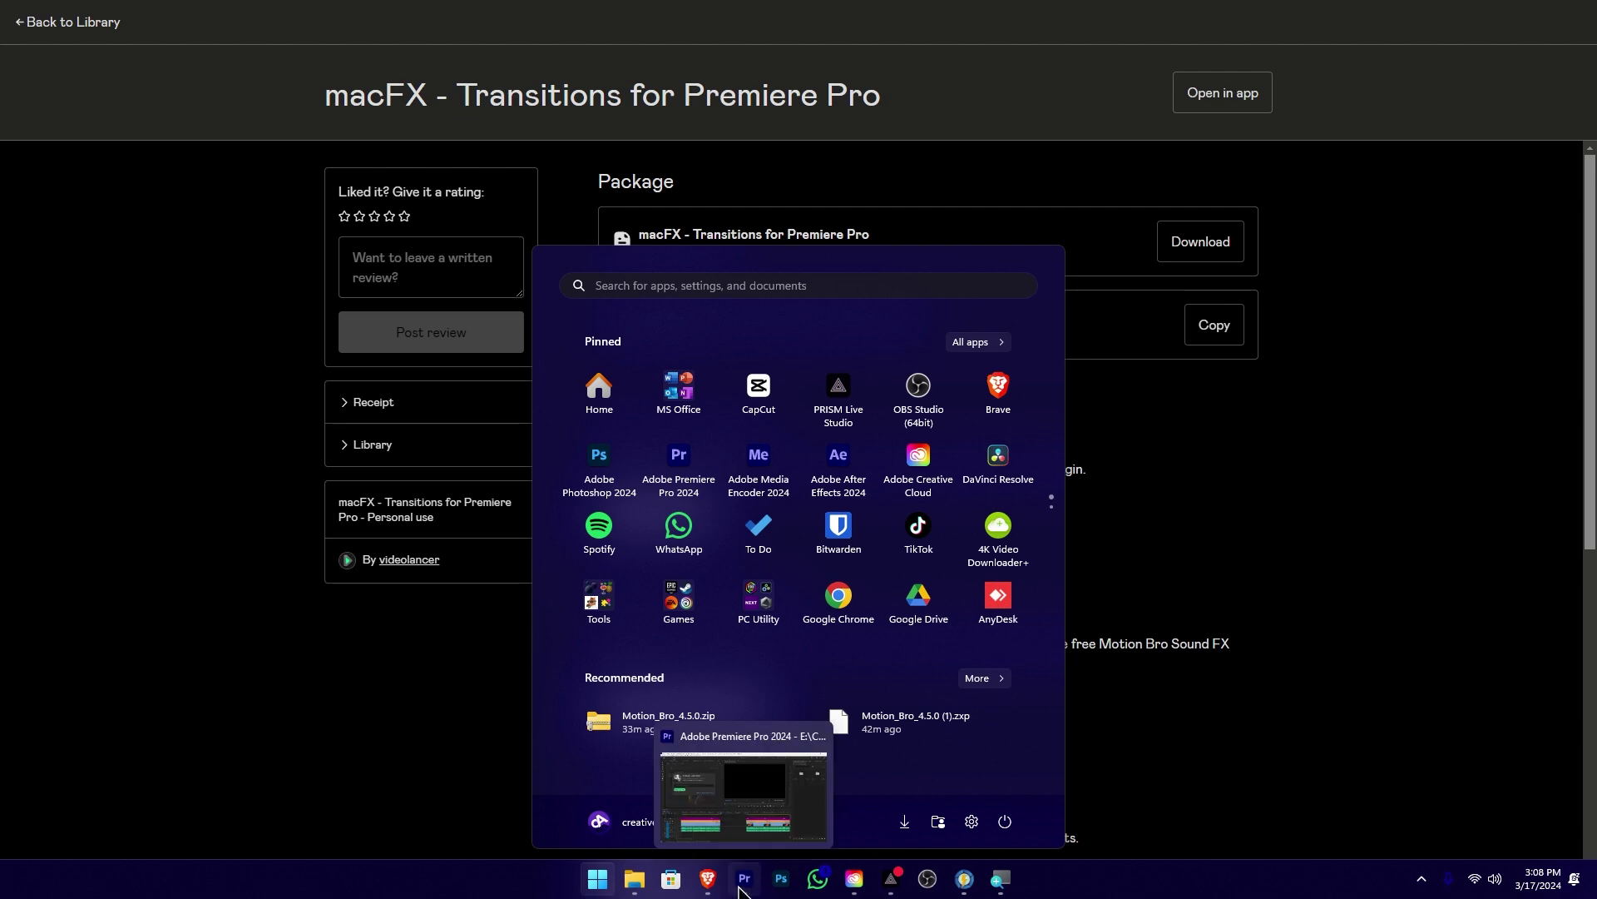
{"action": "left_click", "coordinate": [743, 883]}
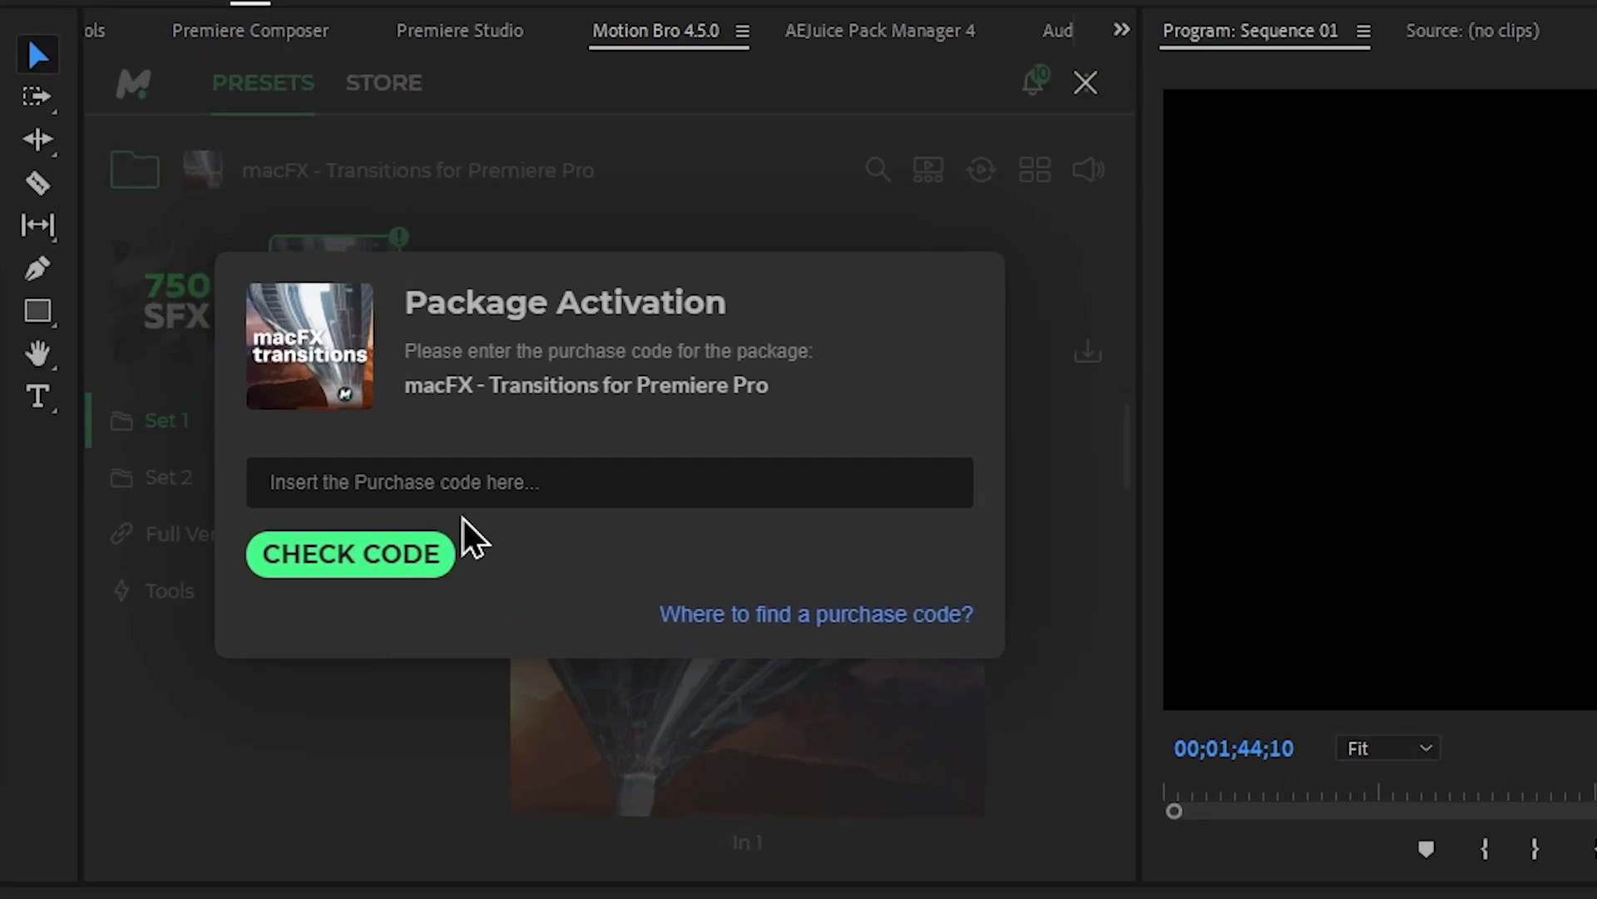
{"action": "left_click", "coordinate": [267, 317]}
{"action": "key", "text": "ctrl+v"}
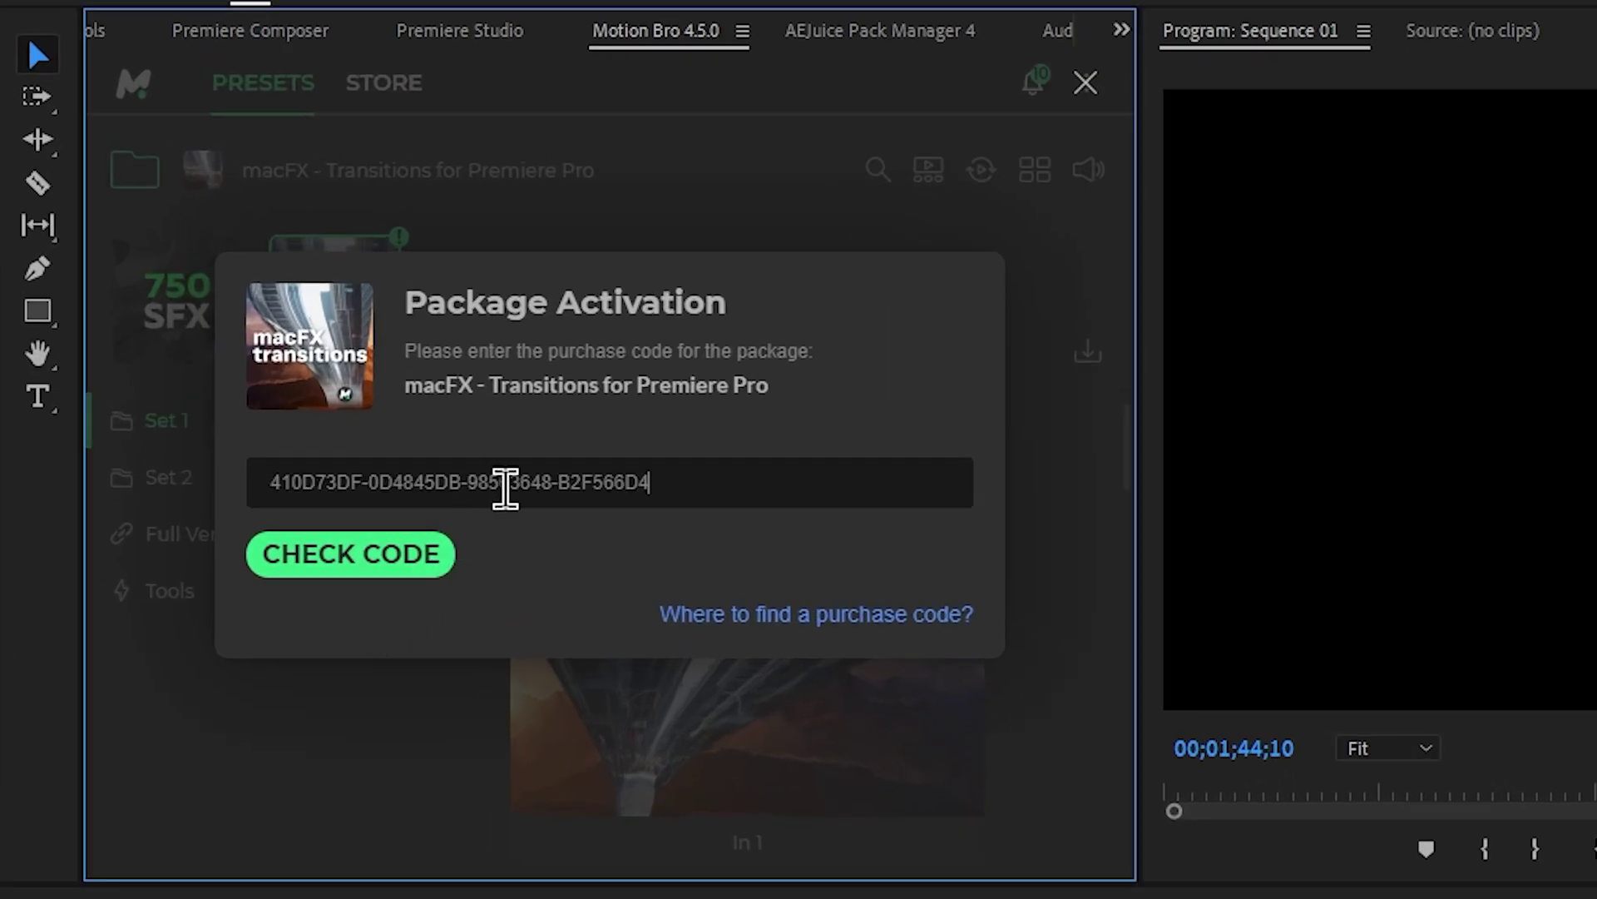
{"action": "left_click", "coordinate": [420, 580]}
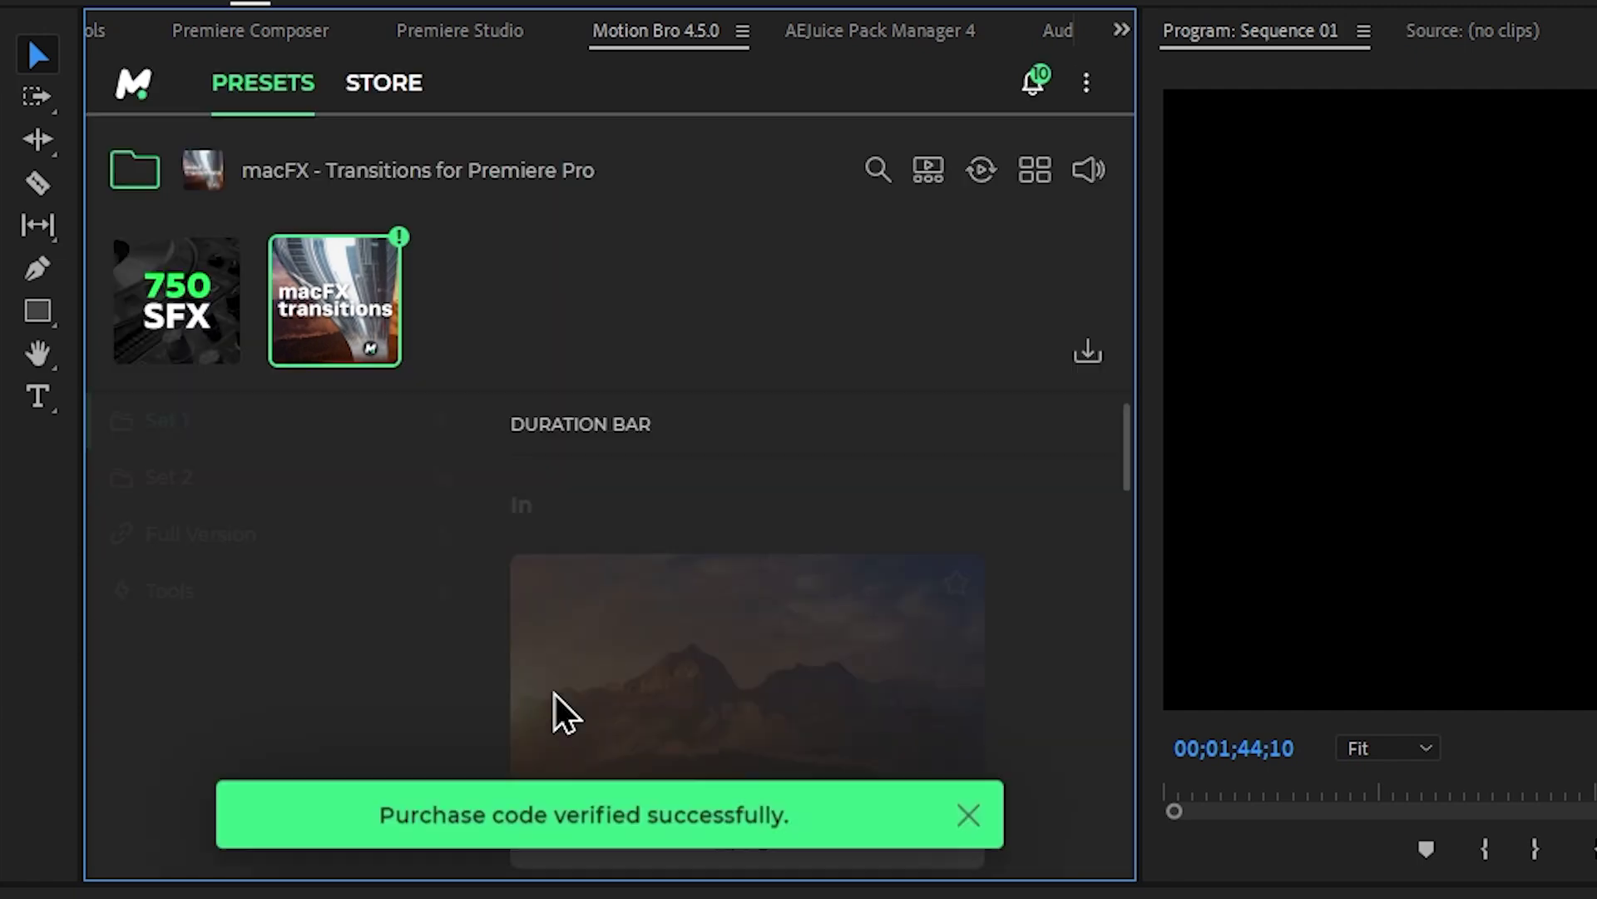
Step: Look through the macFX presets and view the Daruma Audio category of the 750 Free Sound FX package
{"action": "scroll", "coordinate": [811, 641], "scroll_direction": "down", "scroll_amount": 2}
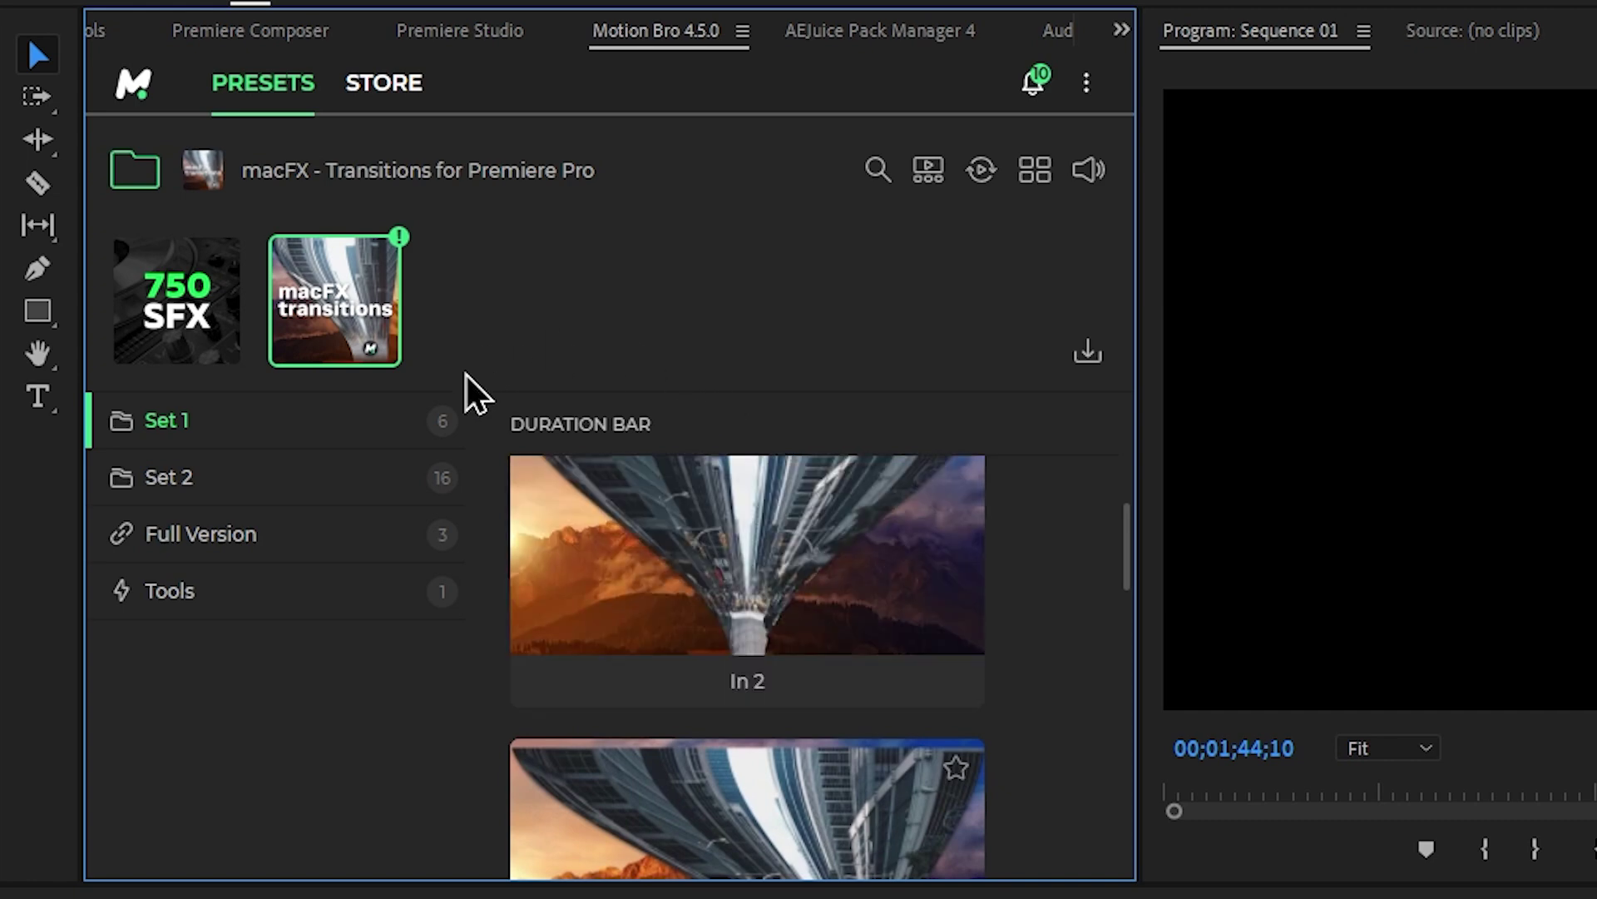
{"action": "mouse_move", "coordinate": [326, 372]}
{"action": "mouse_move", "coordinate": [221, 367]}
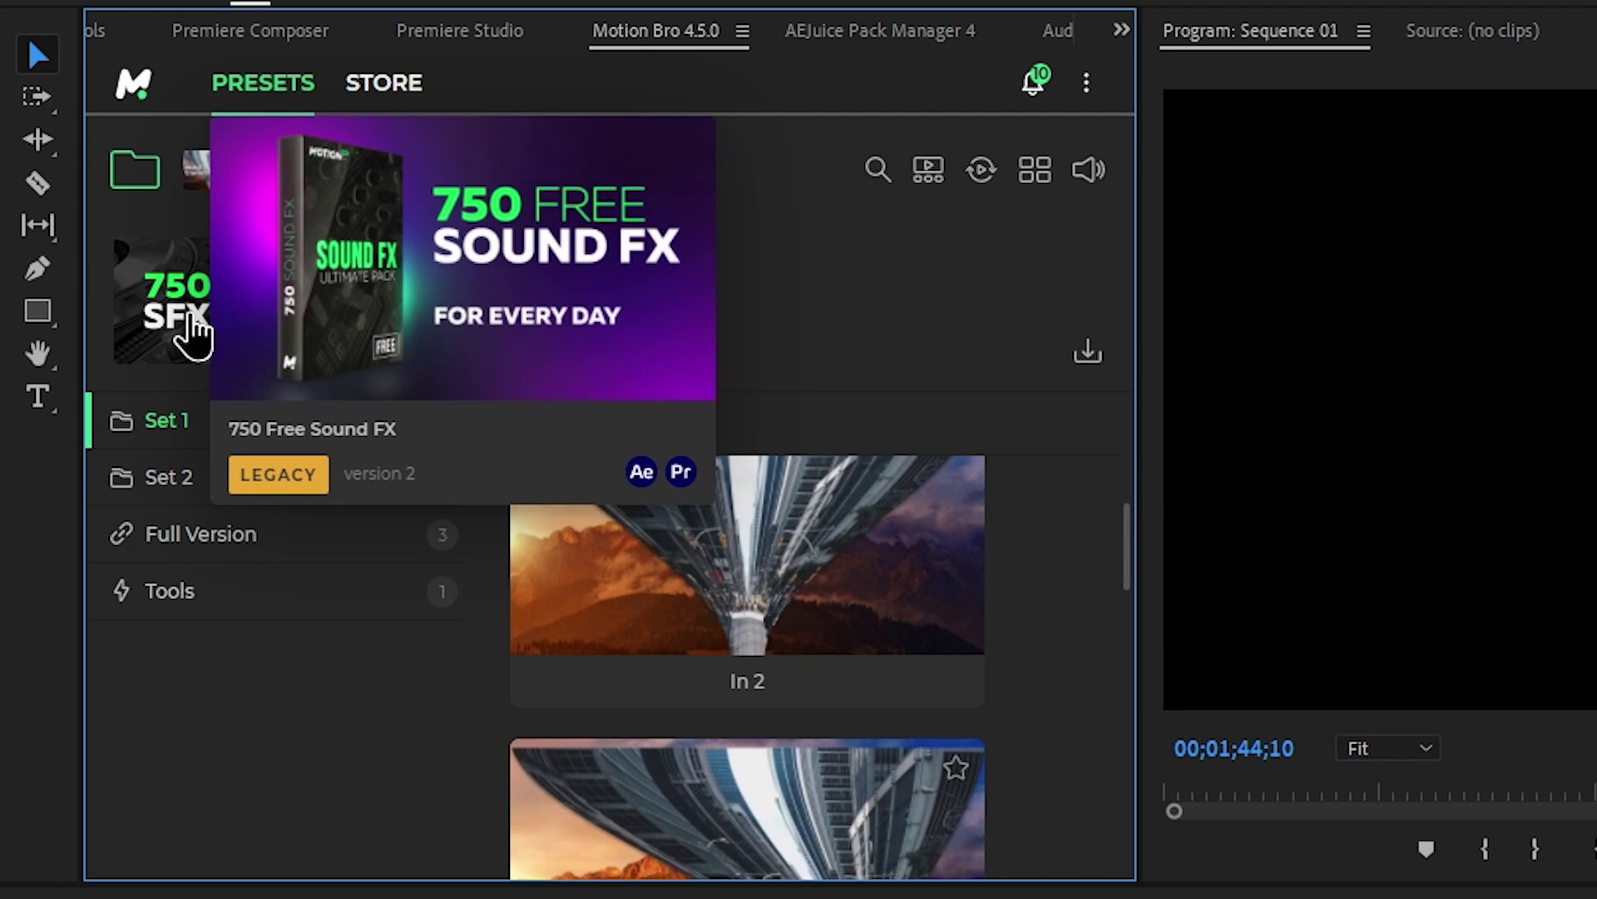
{"action": "left_click", "coordinate": [188, 331]}
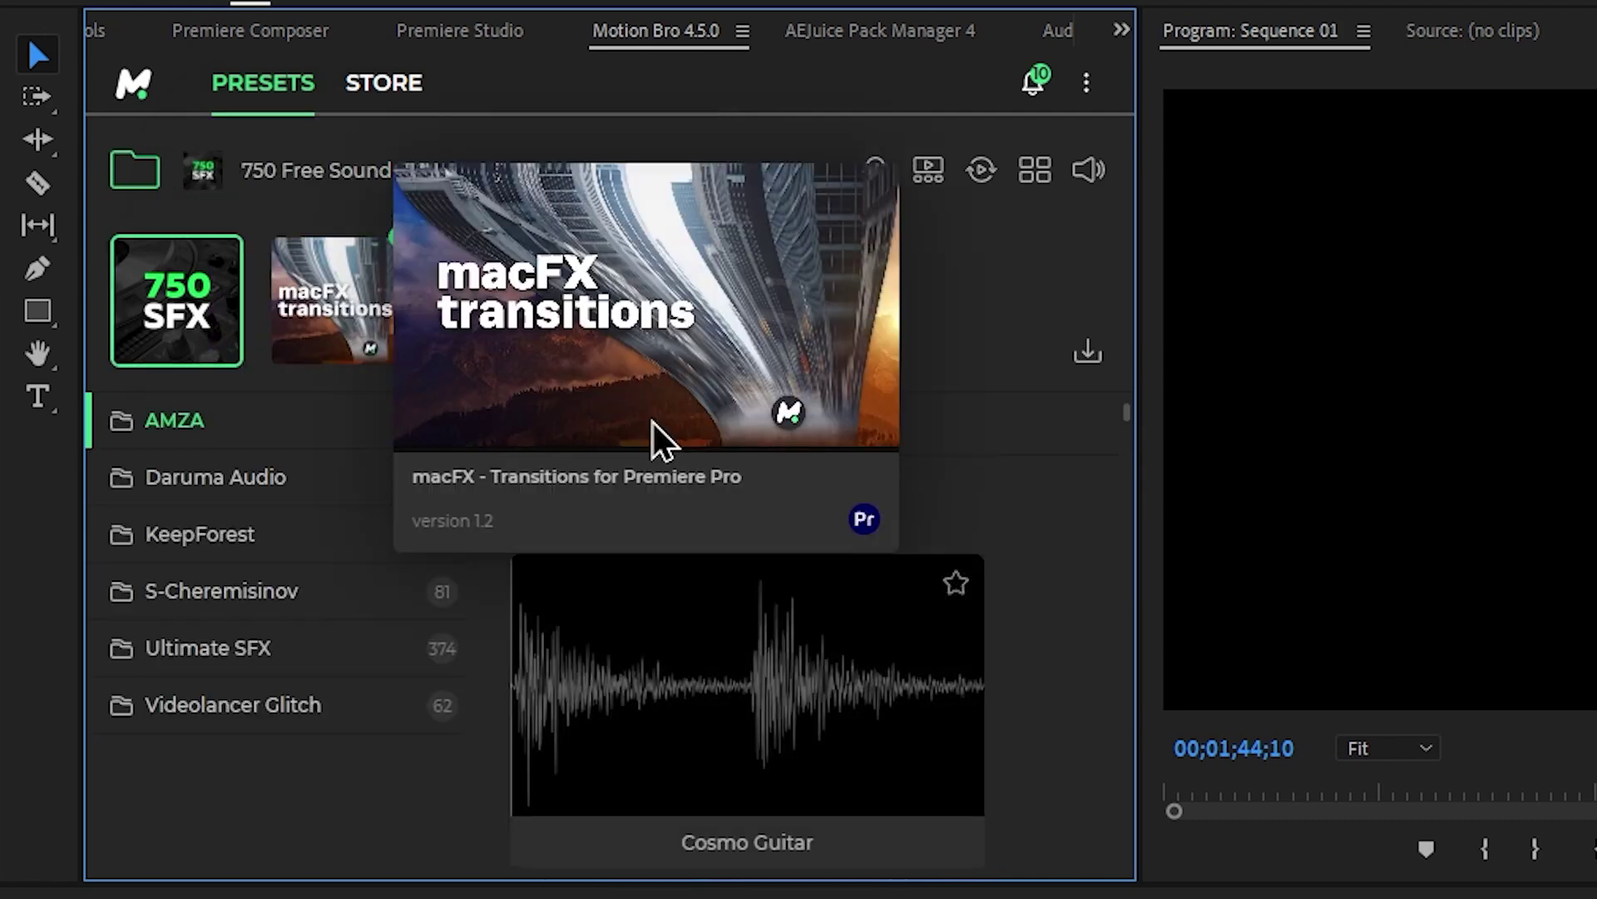
{"action": "left_click", "coordinate": [206, 487]}
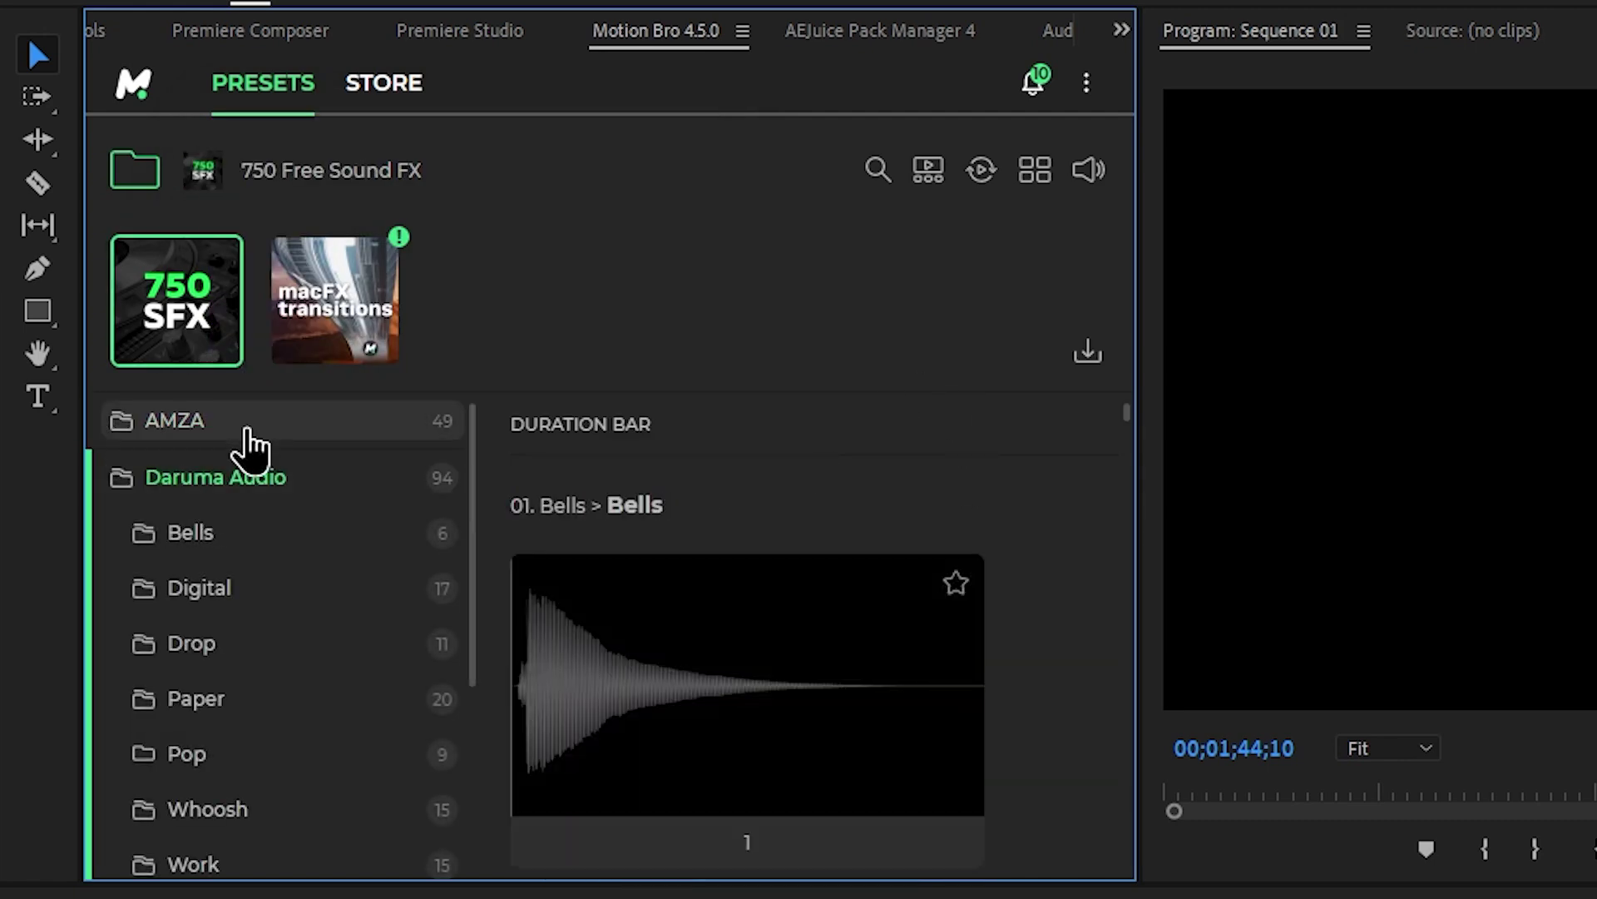
Step: Open the AMZA category of the 750 Free Sound FX package and preview its Impact sounds through number 5
{"action": "left_click", "coordinate": [247, 428]}
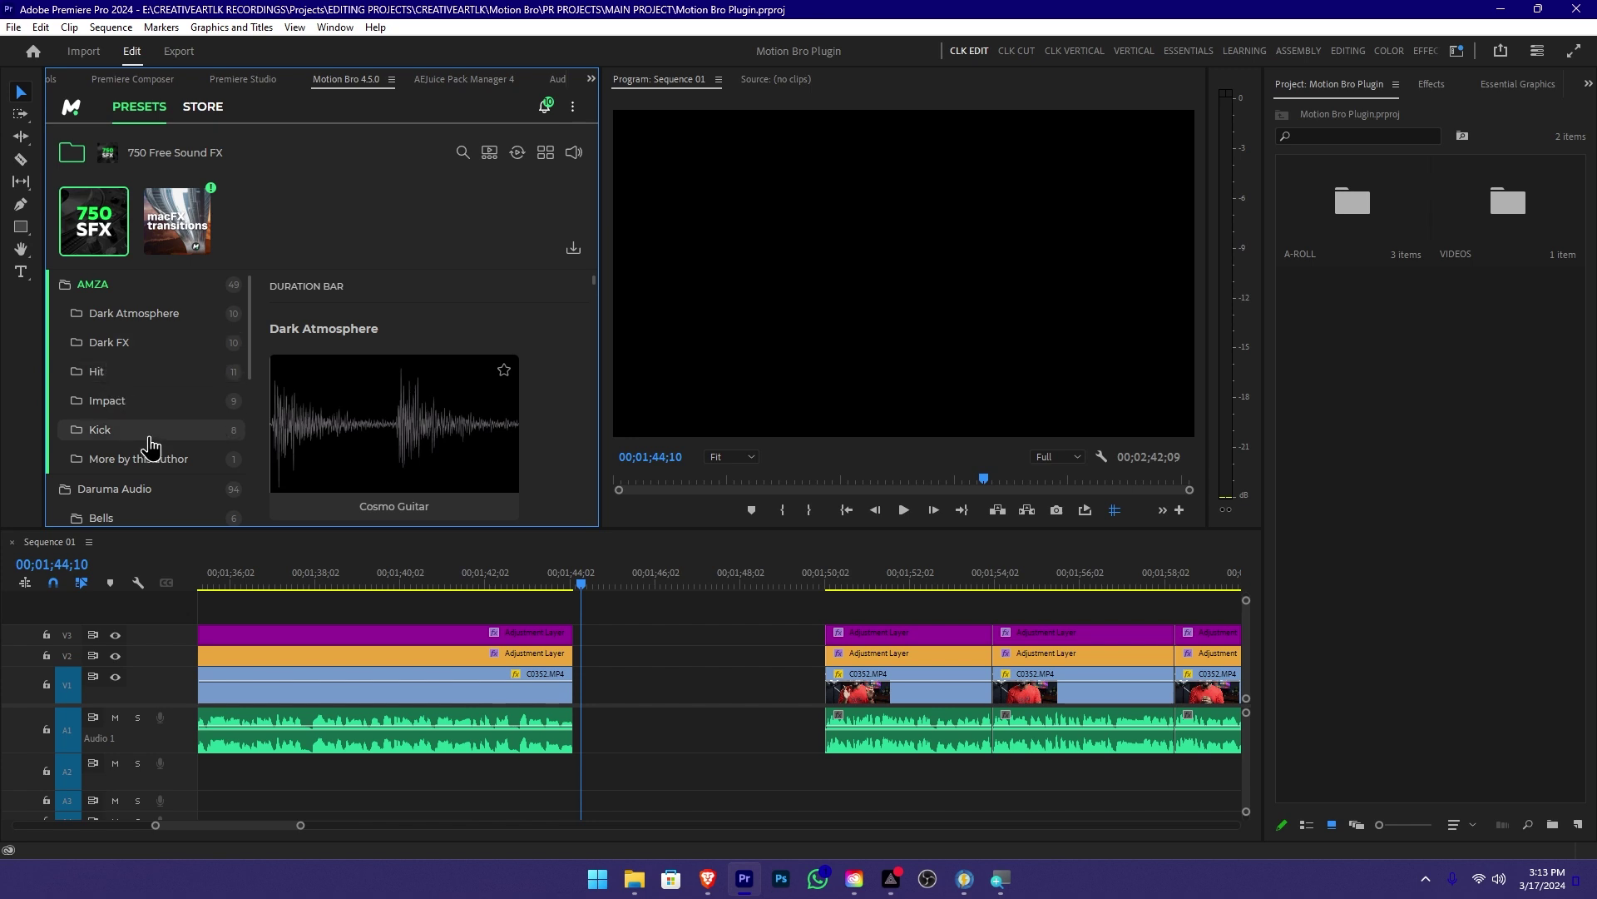
{"action": "left_click", "coordinate": [110, 401]}
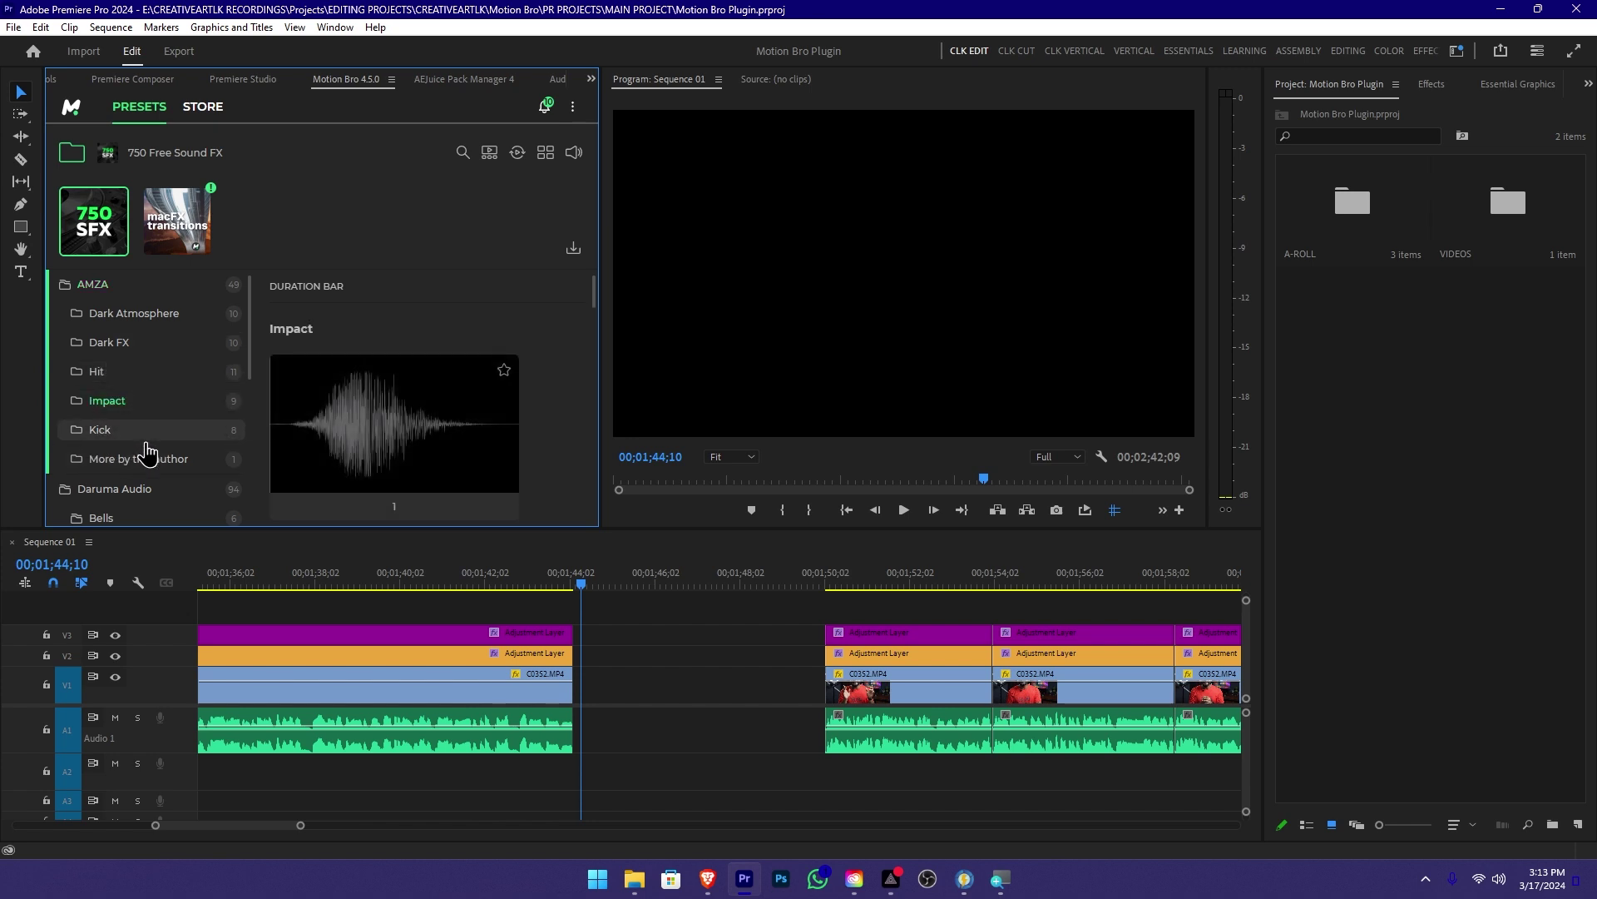
{"action": "mouse_move", "coordinate": [417, 446]}
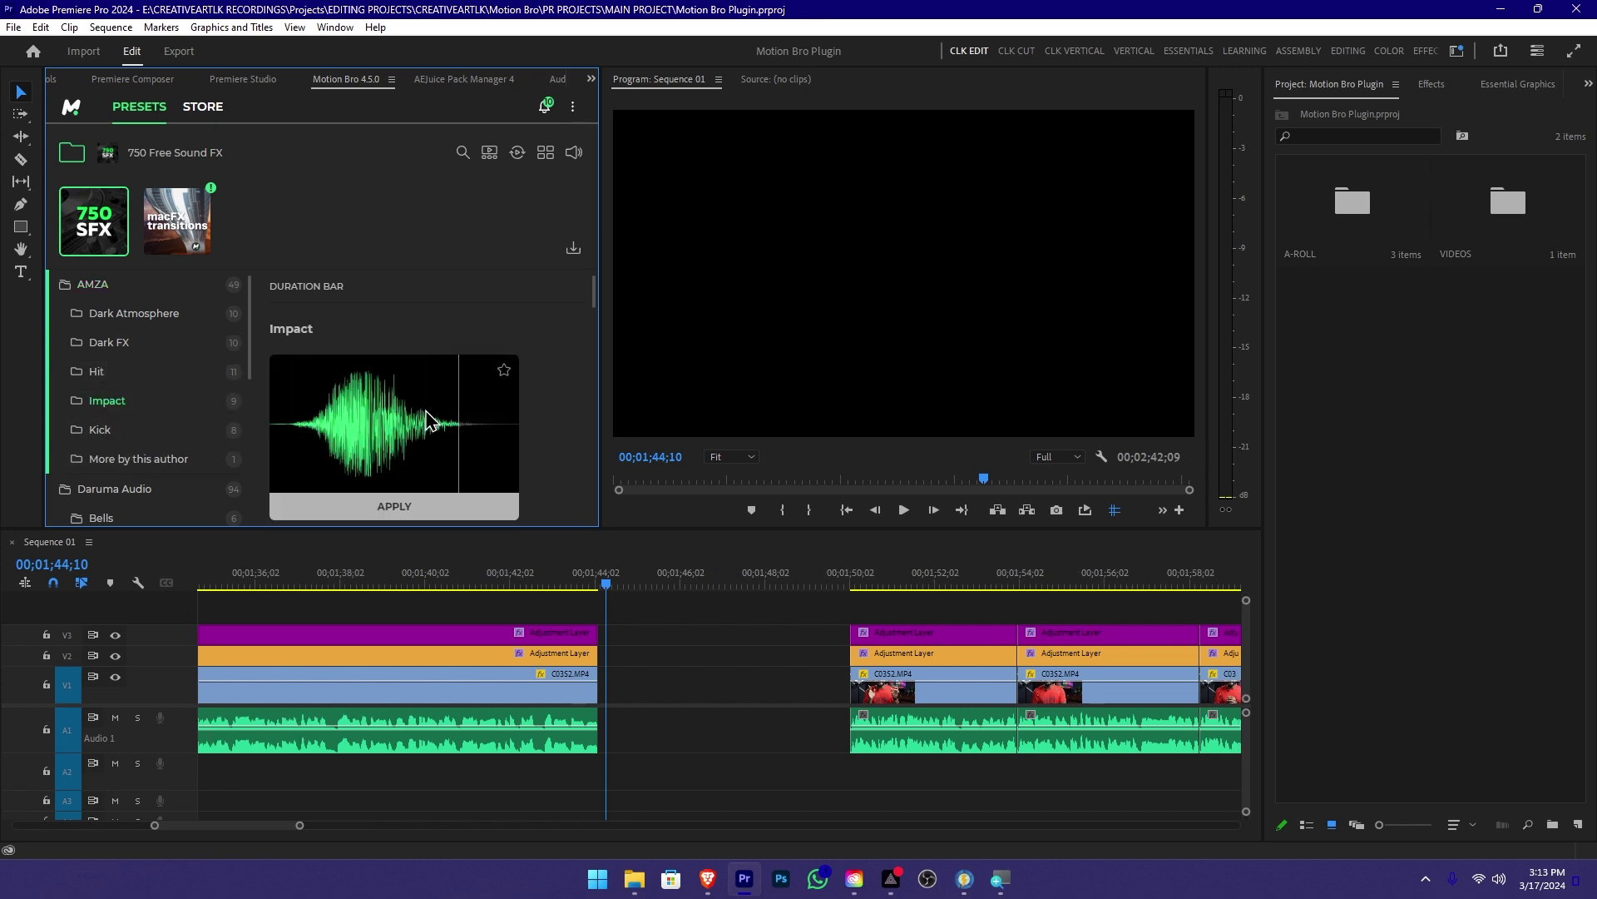
{"action": "scroll", "coordinate": [415, 423], "scroll_direction": "down", "scroll_amount": 3}
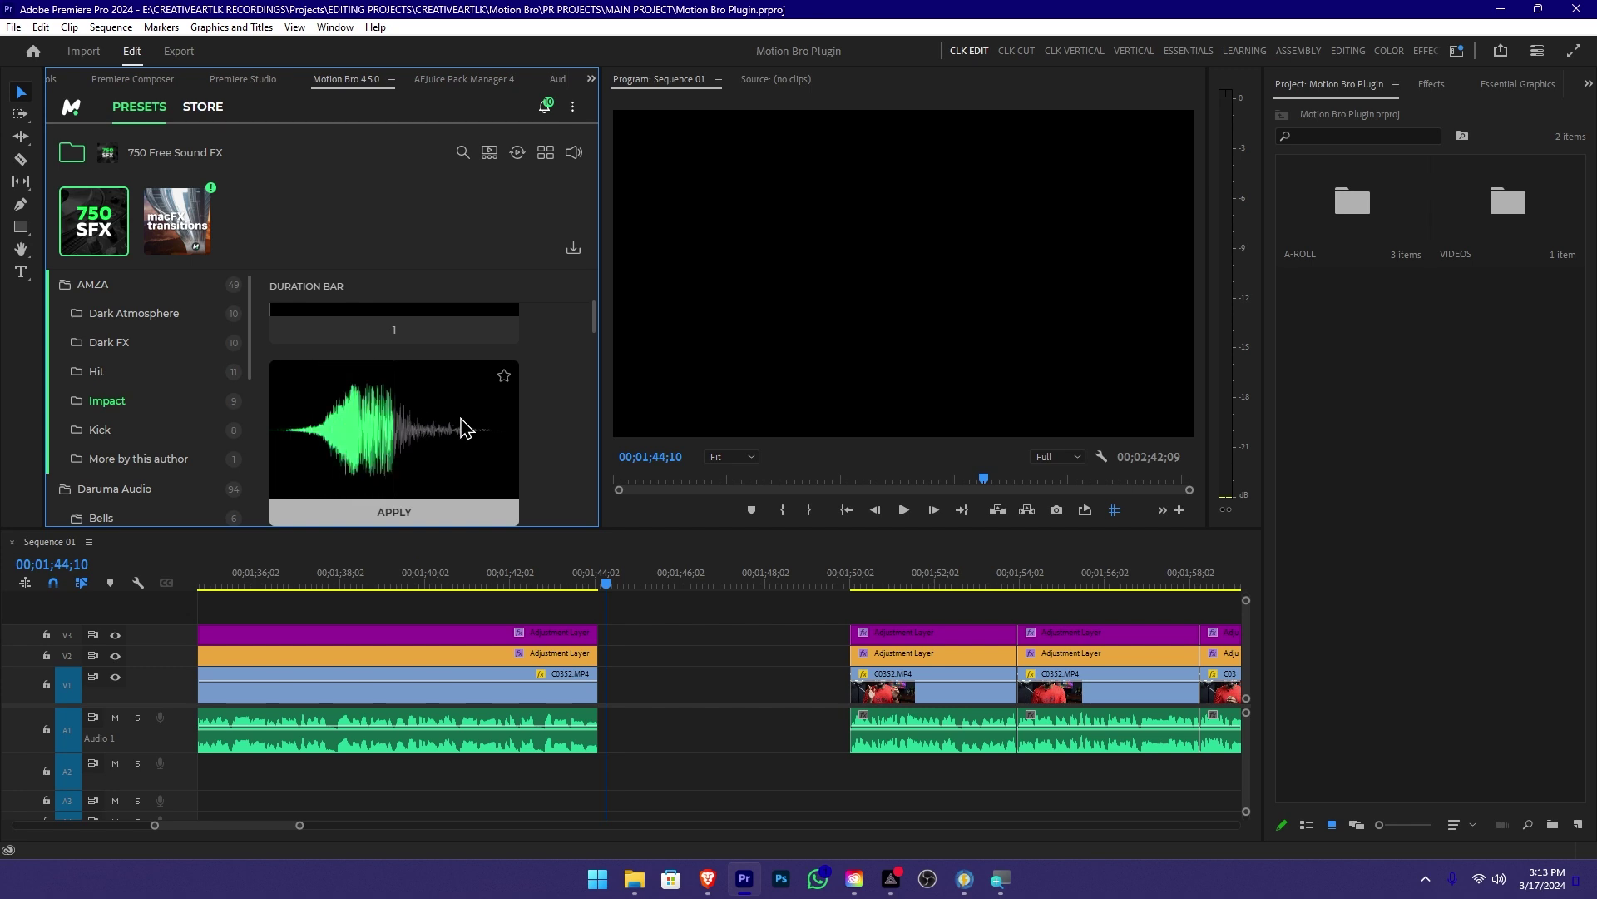
{"action": "scroll", "coordinate": [460, 426], "scroll_direction": "down", "scroll_amount": 3}
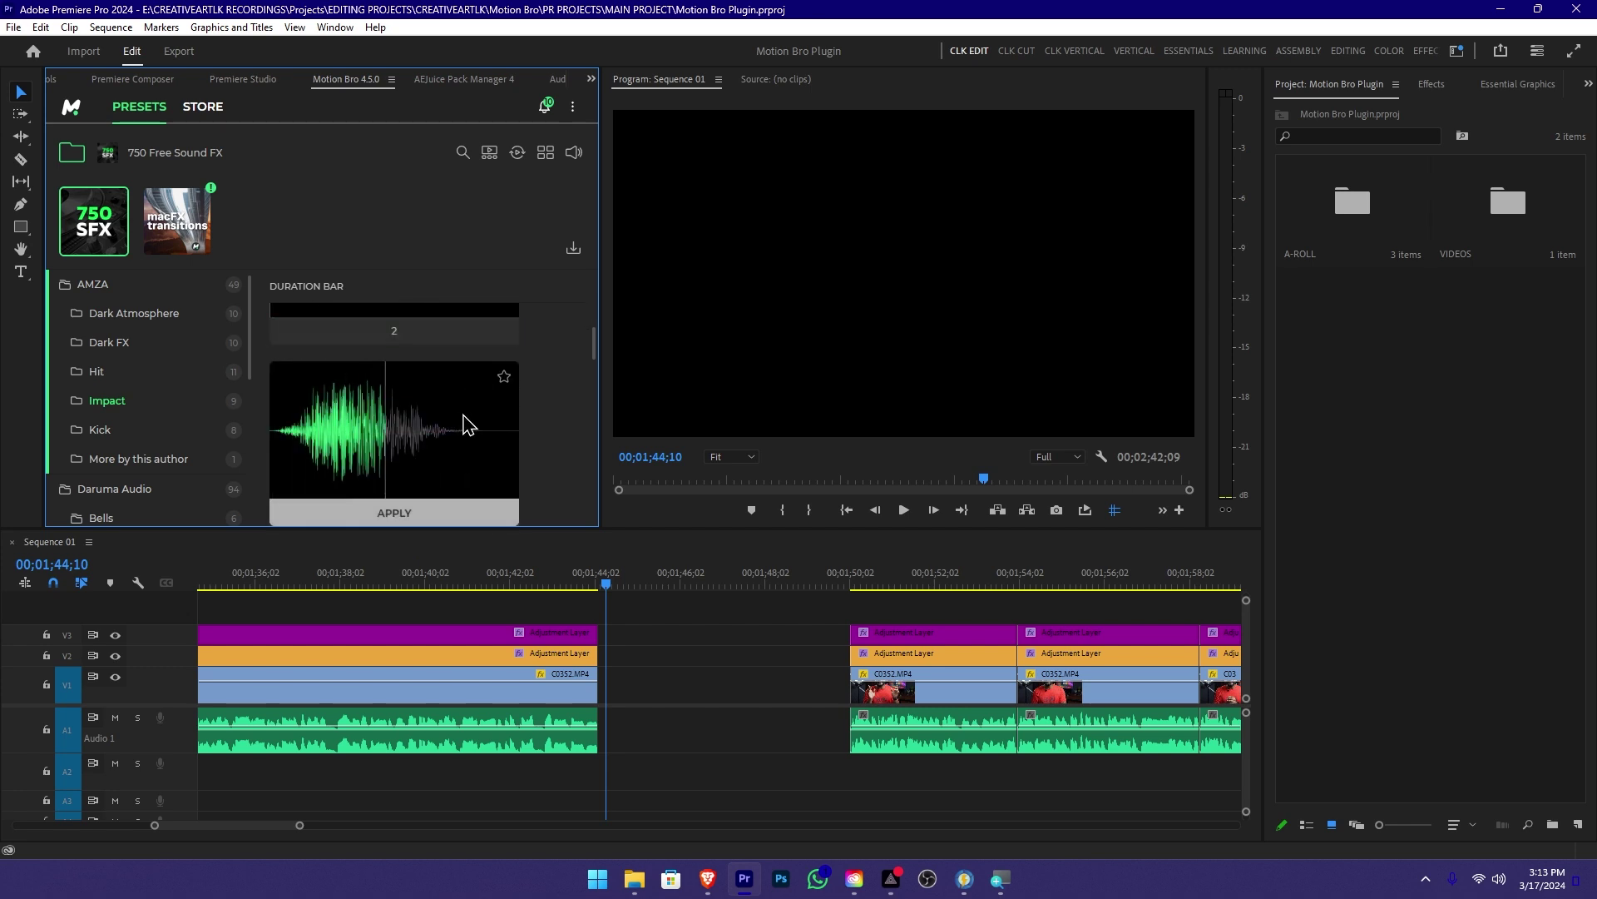
{"action": "scroll", "coordinate": [492, 428], "scroll_direction": "down", "scroll_amount": 3}
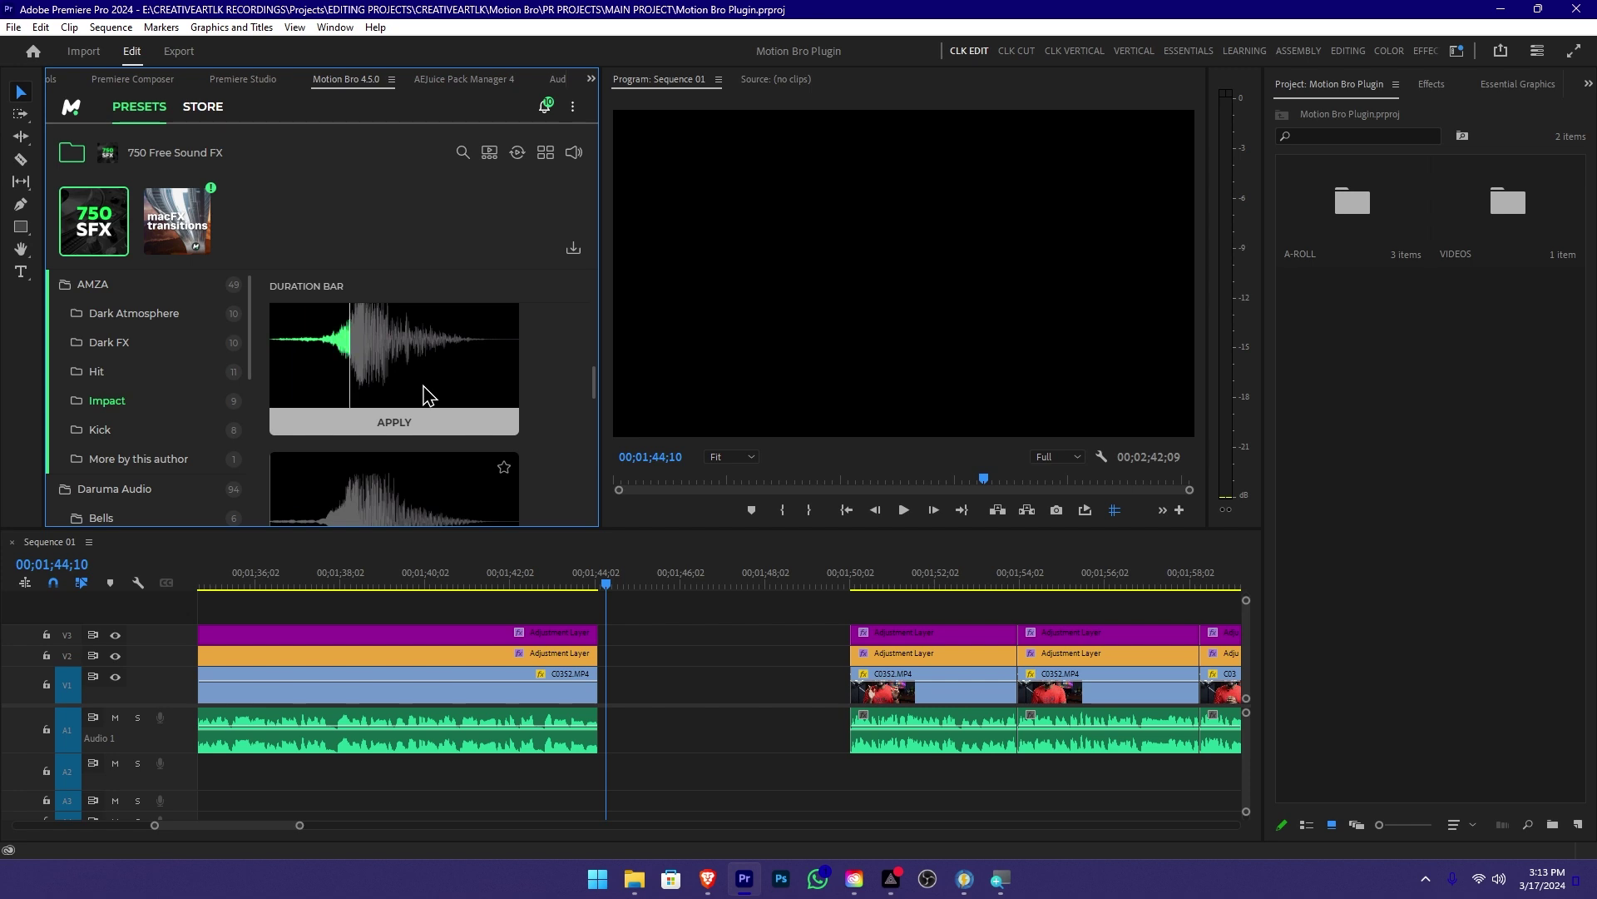
{"action": "scroll", "coordinate": [566, 428], "scroll_direction": "down", "scroll_amount": 3}
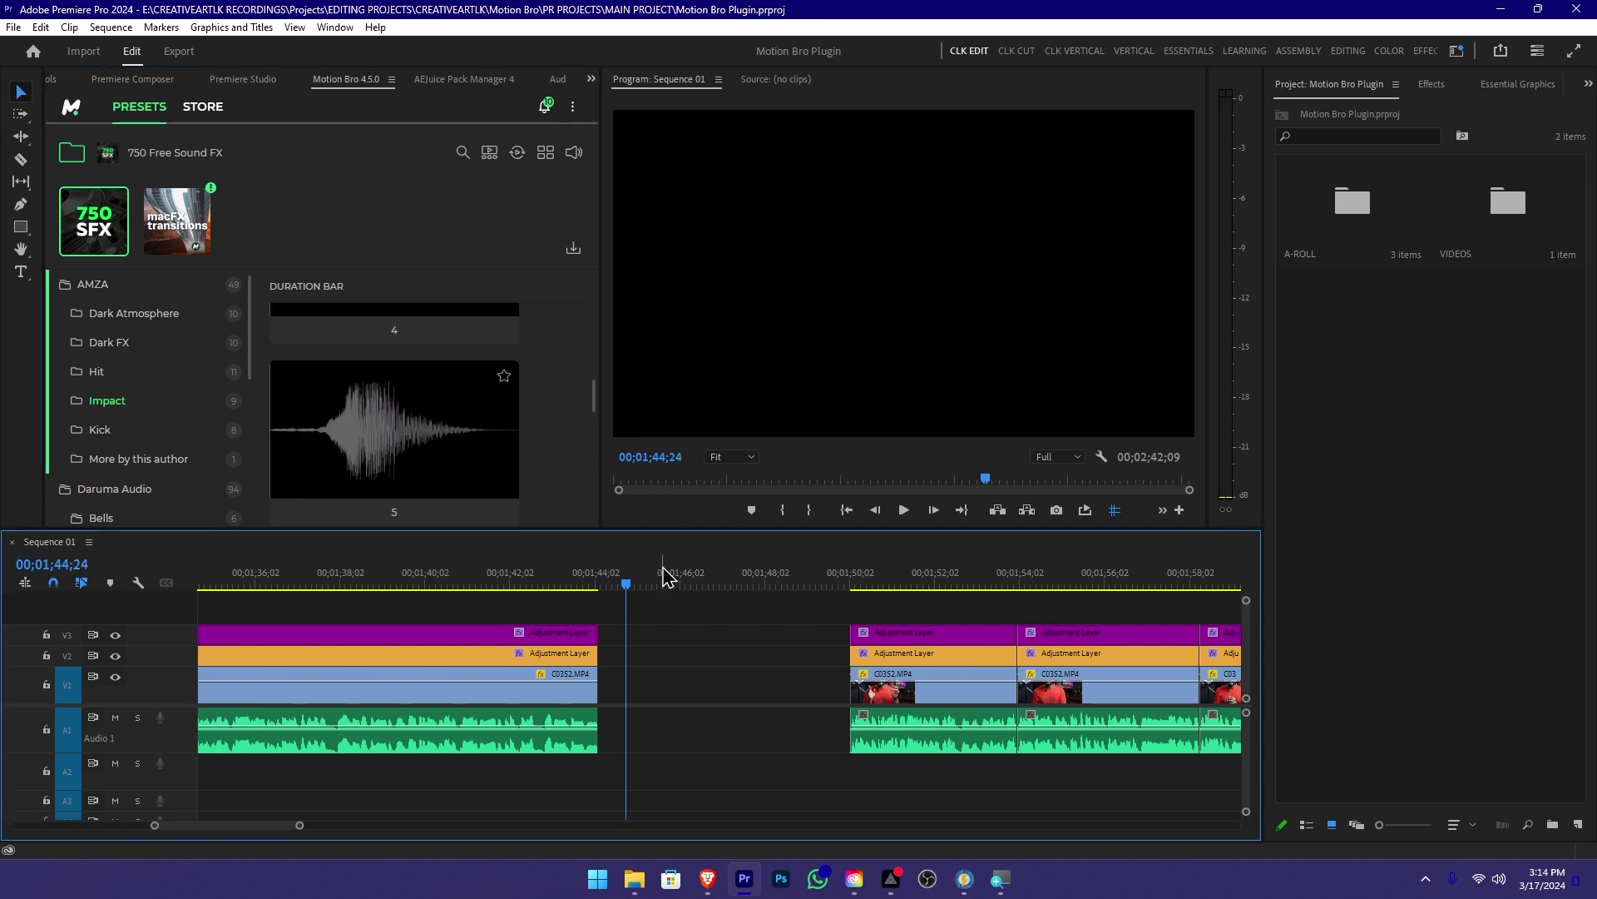
Step: Apply Impact sound 5 in the timeline's empty gap at 00;01;45;11 and move the playhead over the inserted clip
{"action": "mouse_move", "coordinate": [661, 579]}
{"action": "left_mouse_down"}
{"action": "mouse_move", "coordinate": [578, 581]}
{"action": "mouse_move", "coordinate": [650, 580]}
{"action": "left_mouse_up"}
{"action": "mouse_move", "coordinate": [500, 494]}
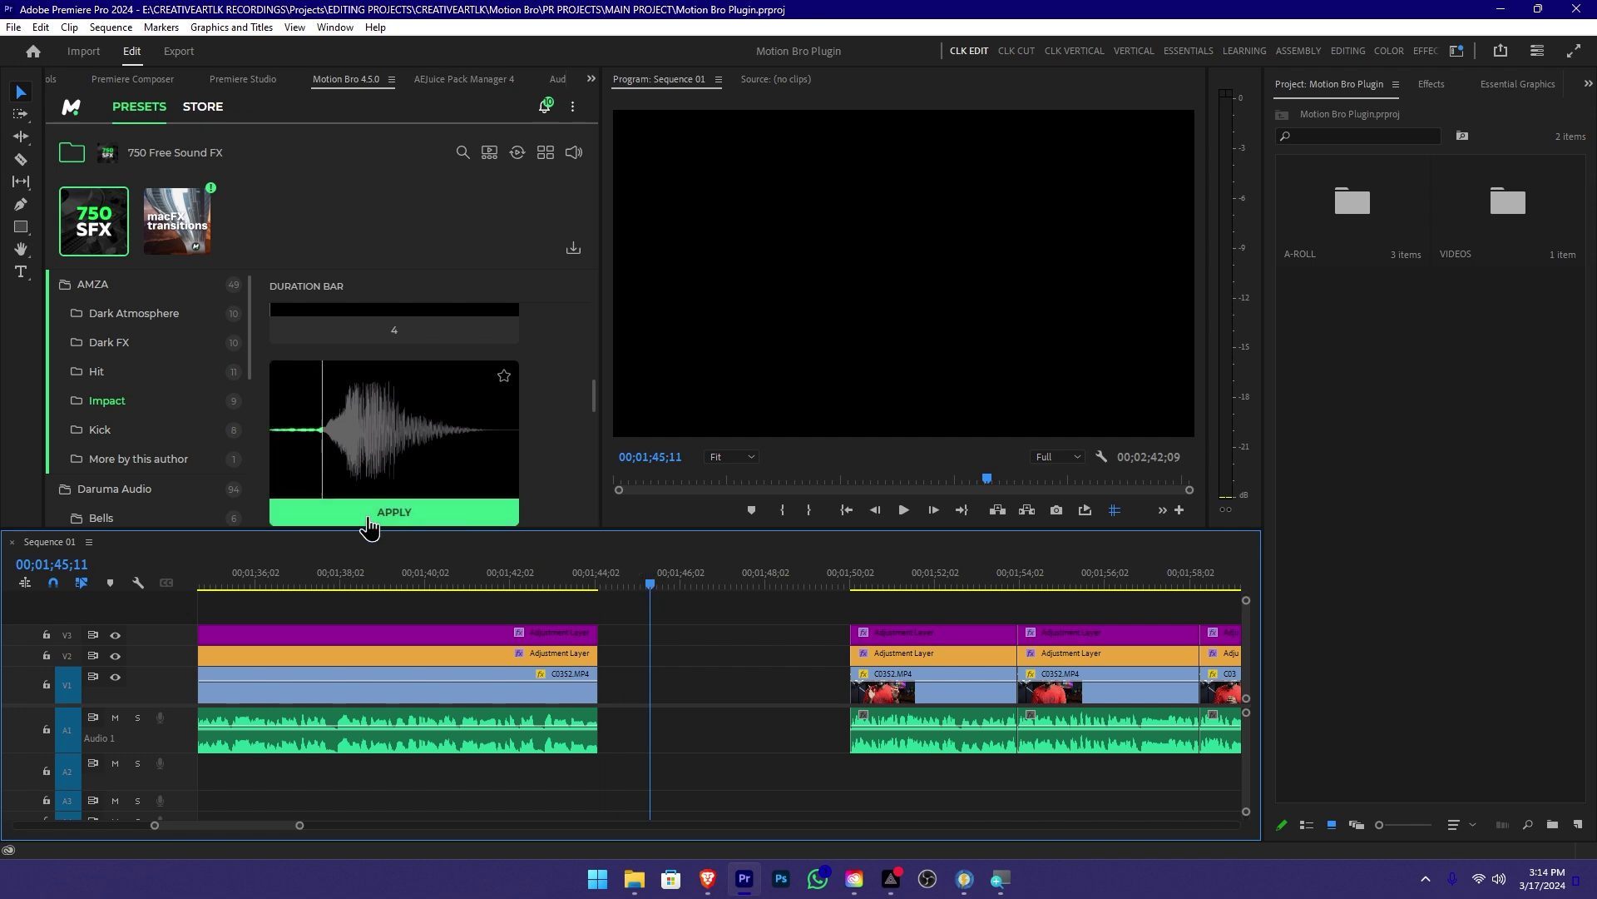
{"action": "left_click", "coordinate": [418, 514]}
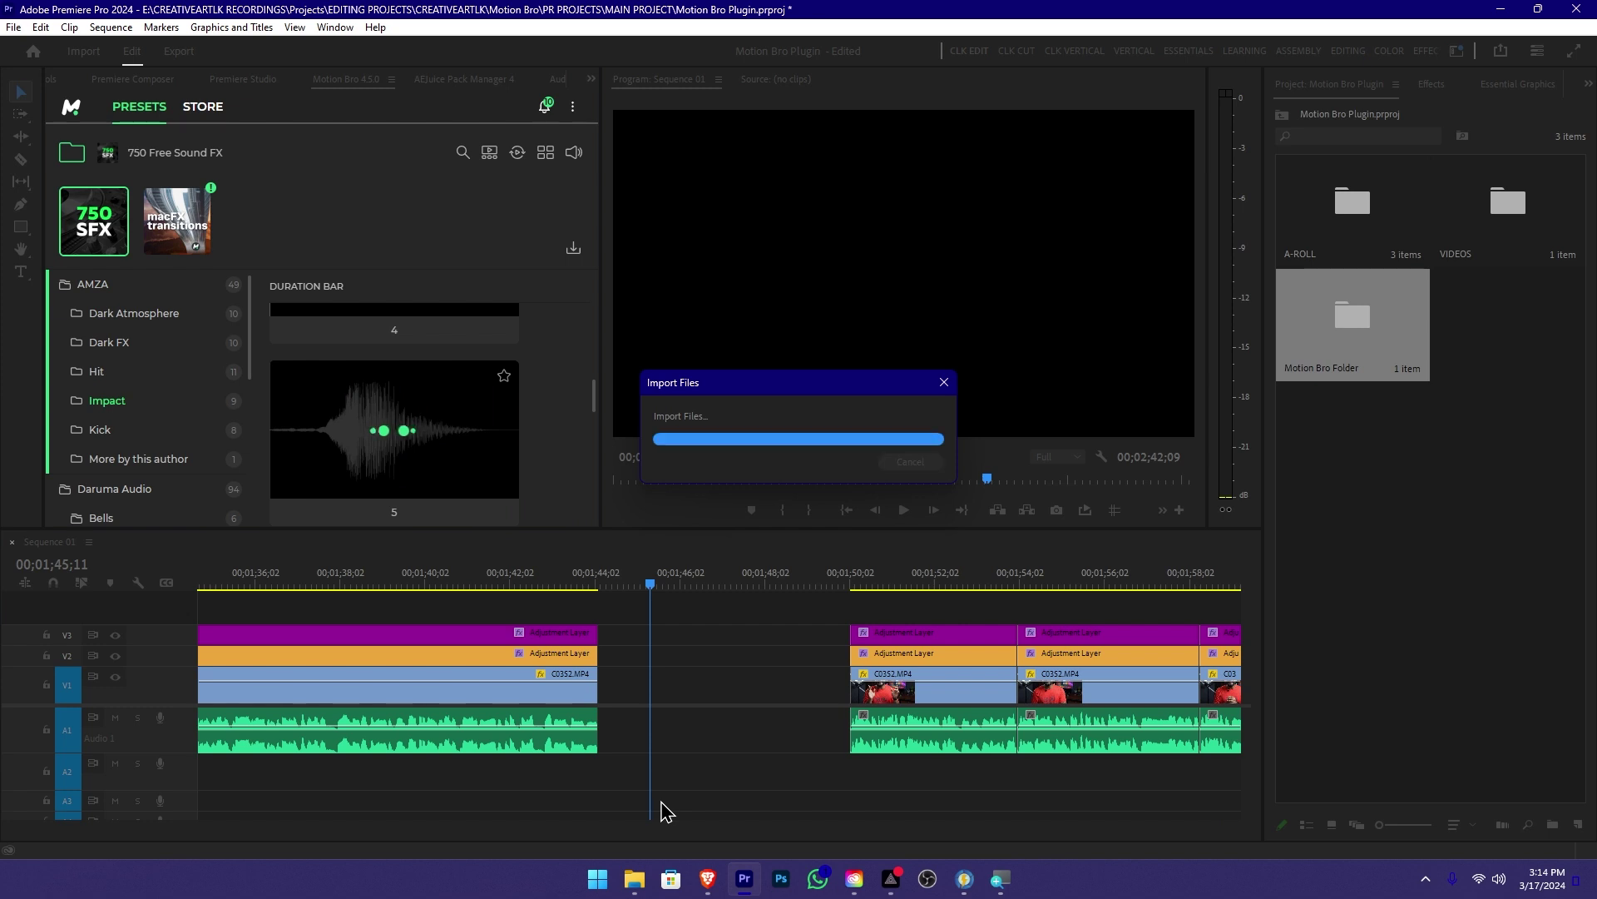
{"action": "left_click", "coordinate": [678, 582]}
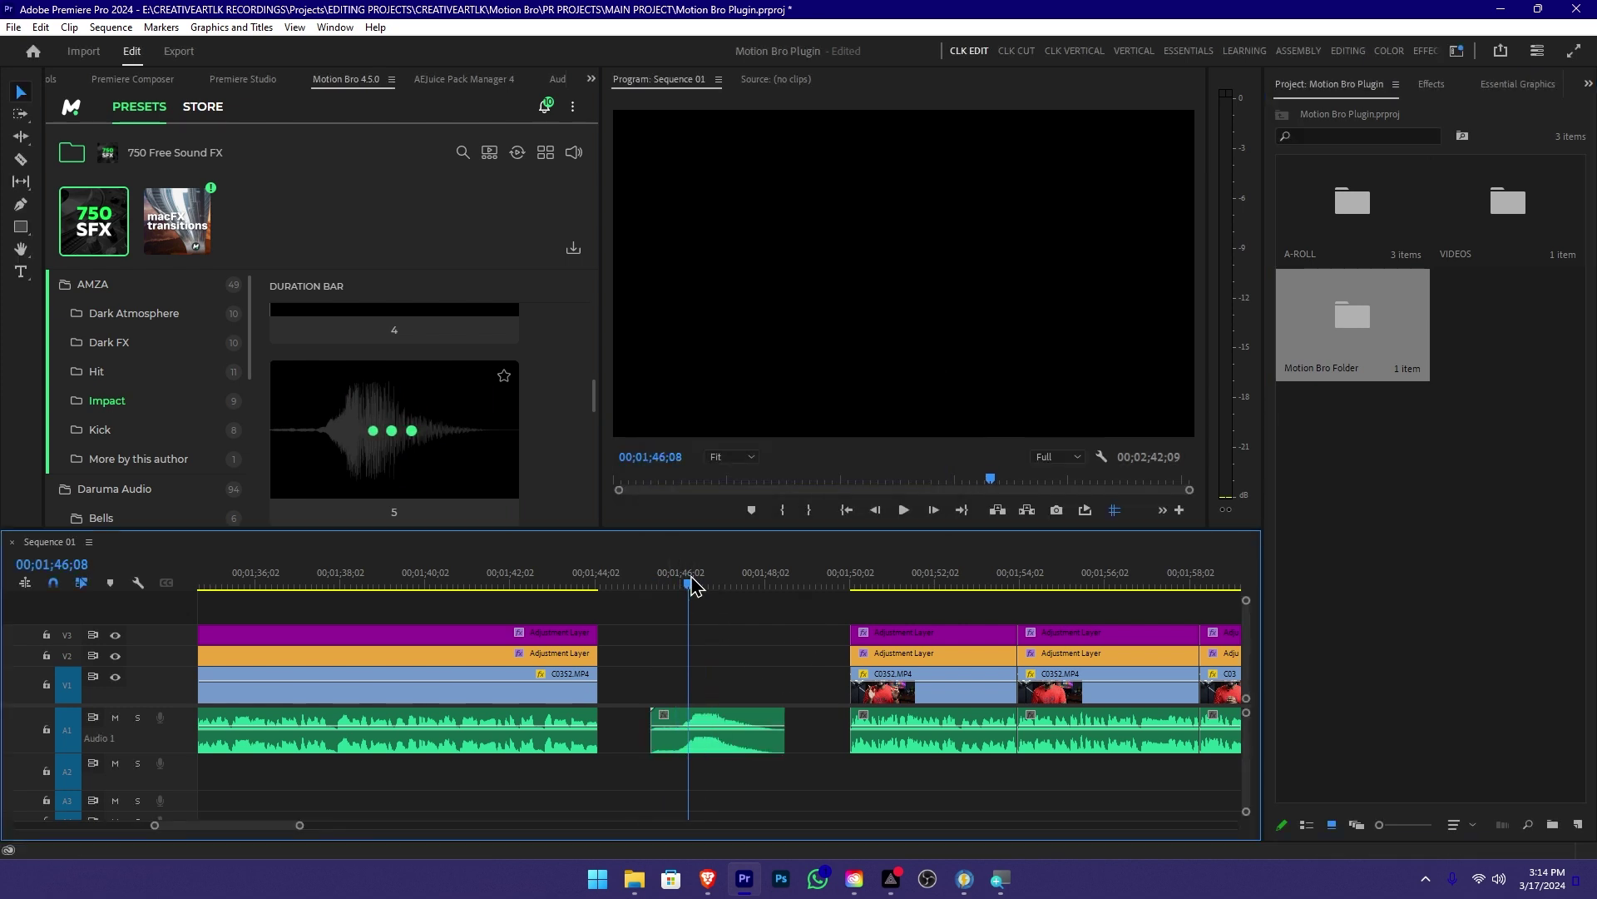